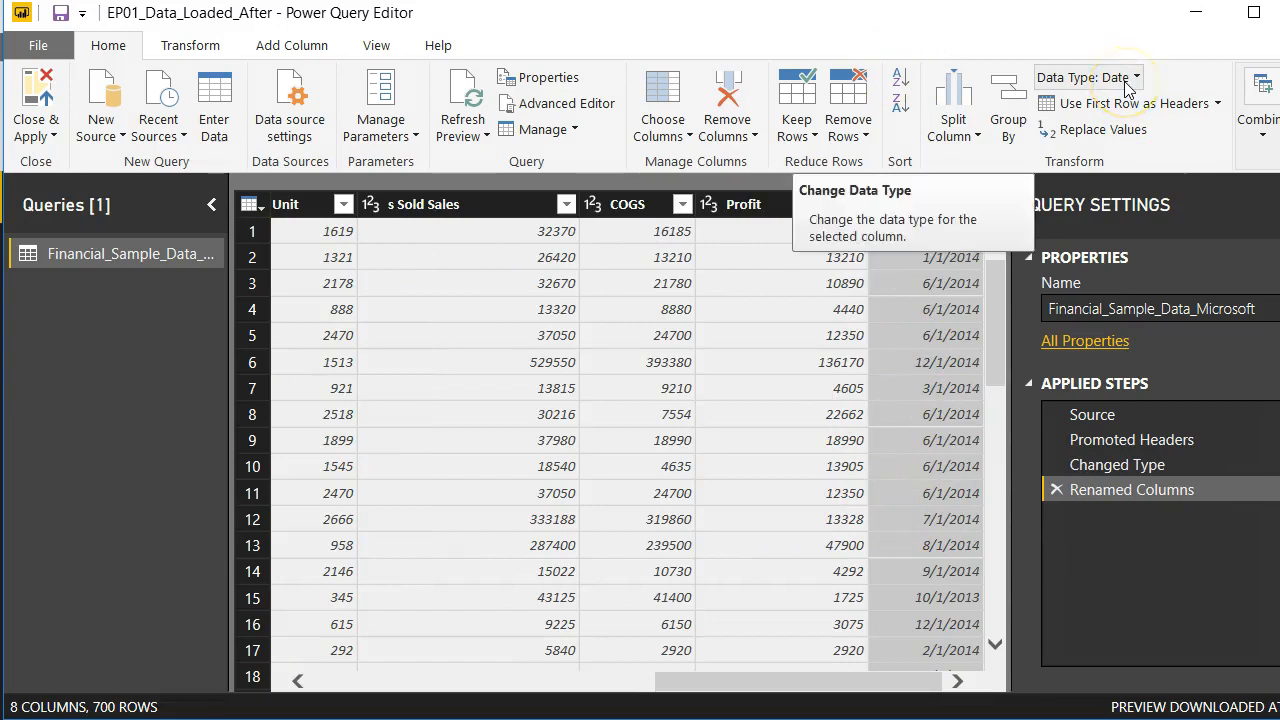
Check the data type assigned to each column of the financial sample query, from Date back to Segment
click(1137, 80)
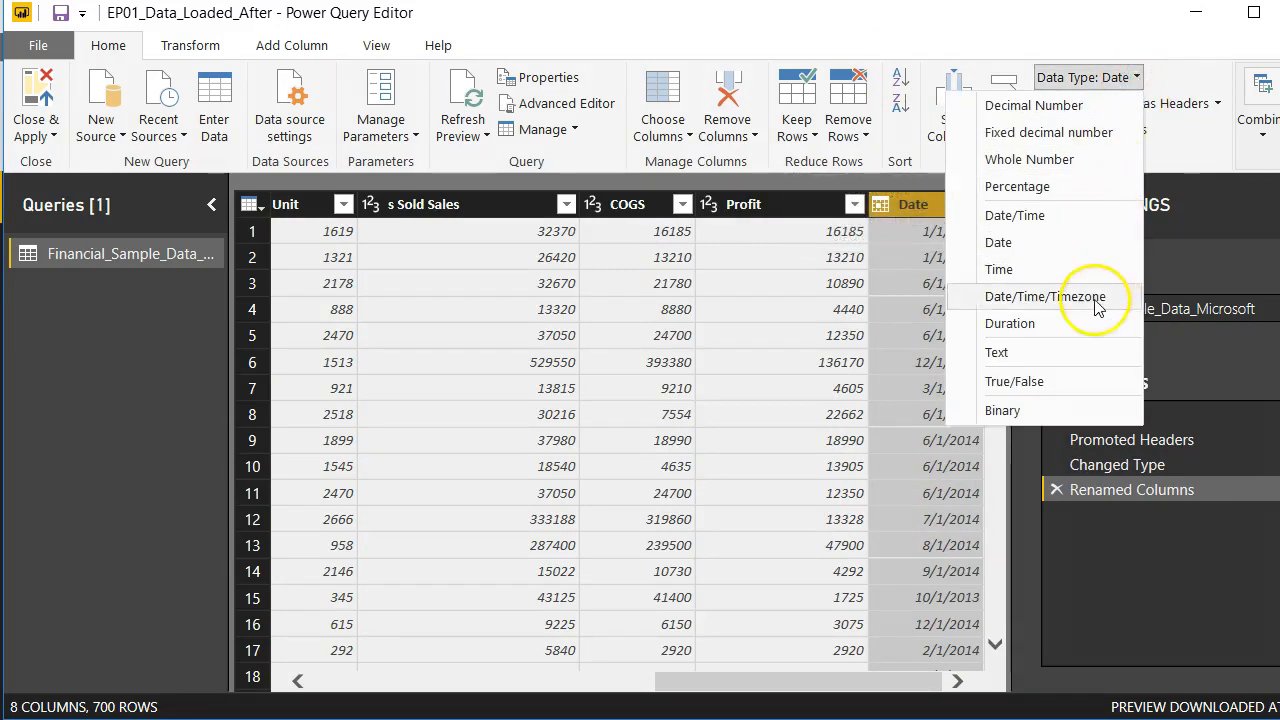
click(1135, 64)
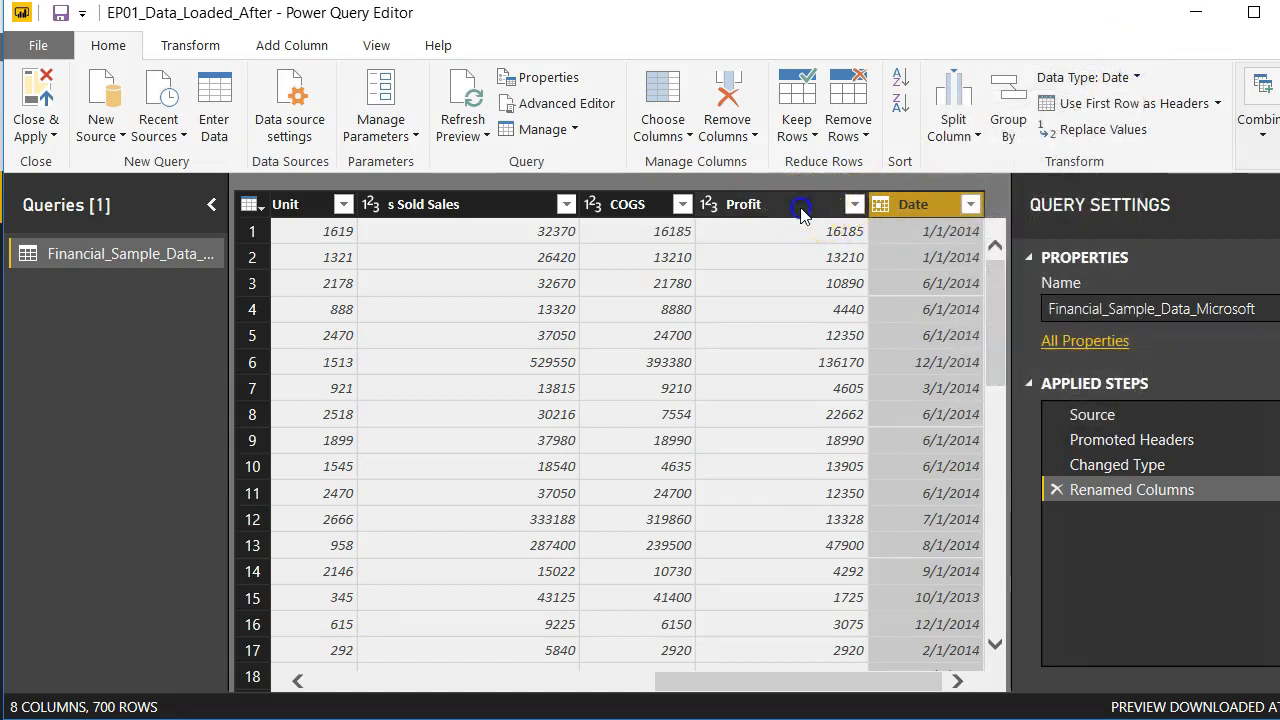
click(800, 204)
click(638, 205)
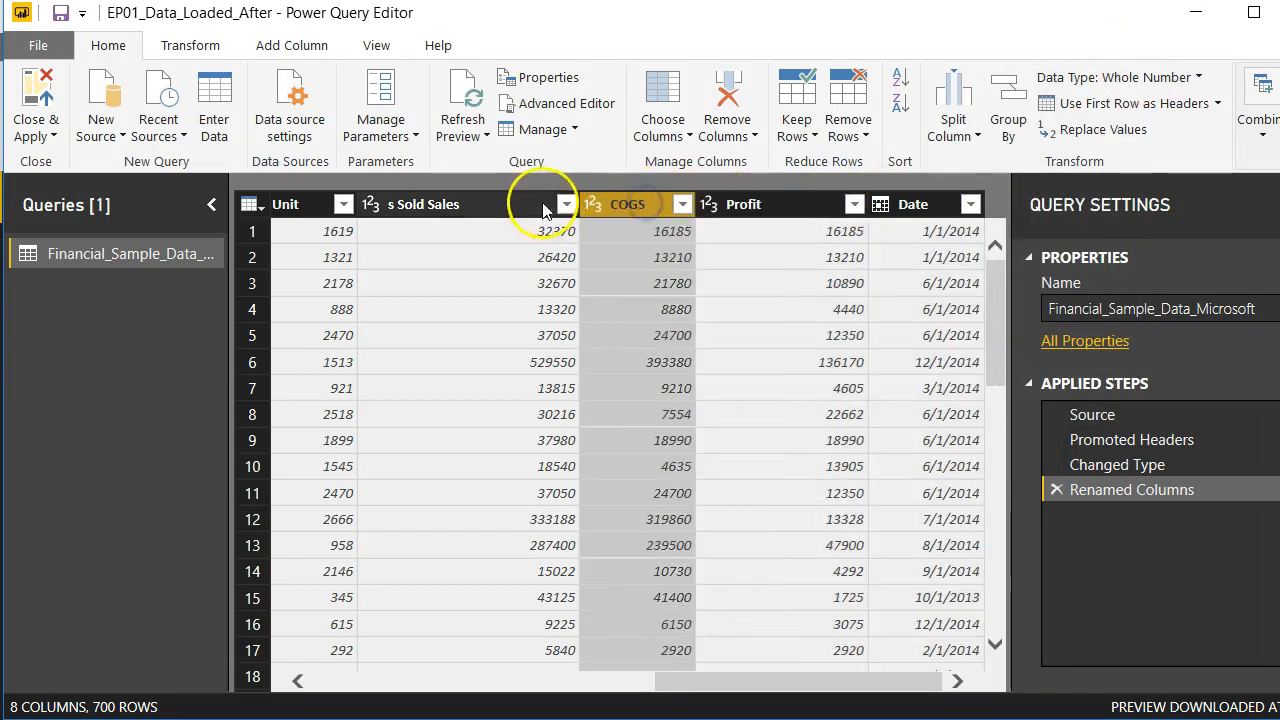
click(510, 204)
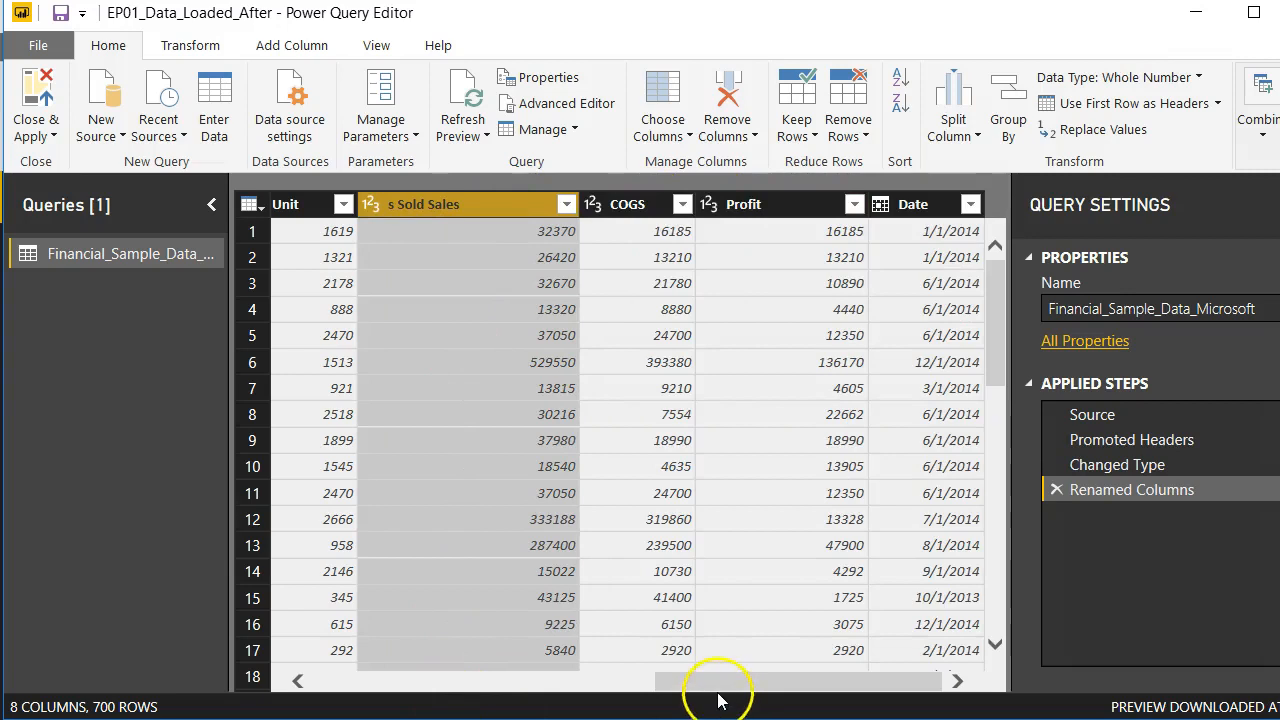
drag(707, 684, 517, 674)
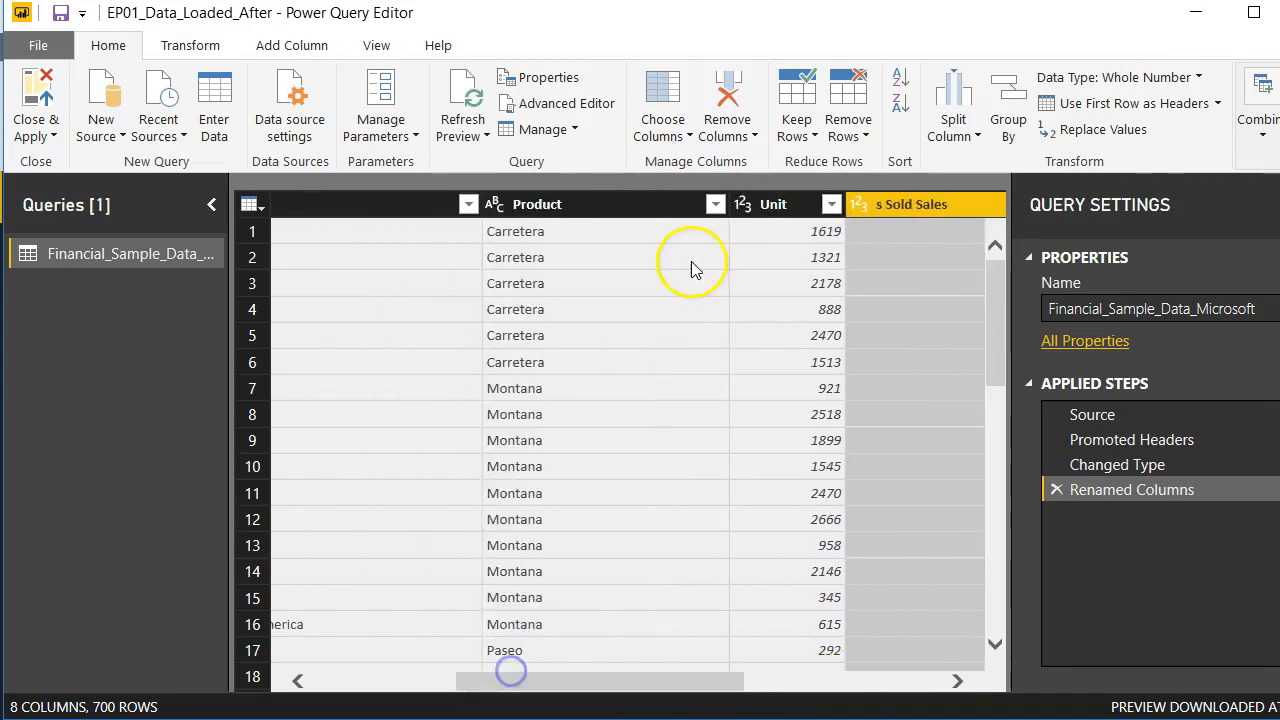
click(771, 204)
click(580, 205)
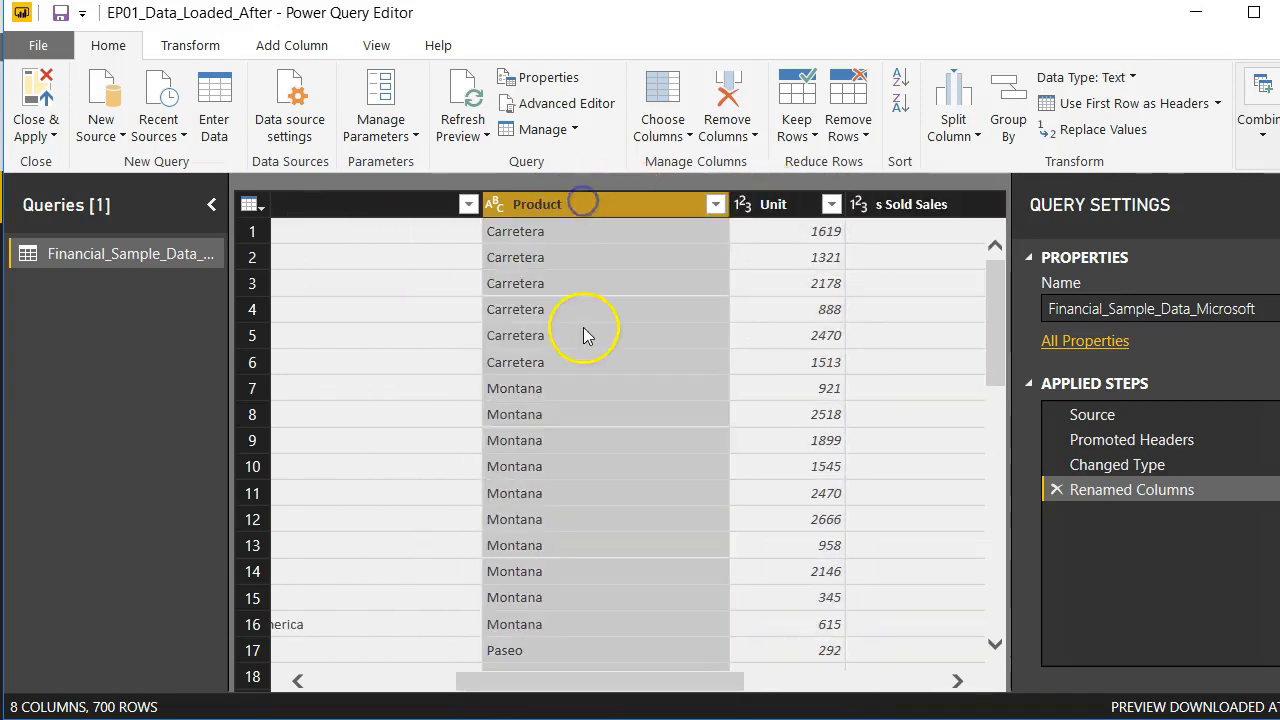
click(374, 206)
drag(710, 684, 526, 677)
click(414, 206)
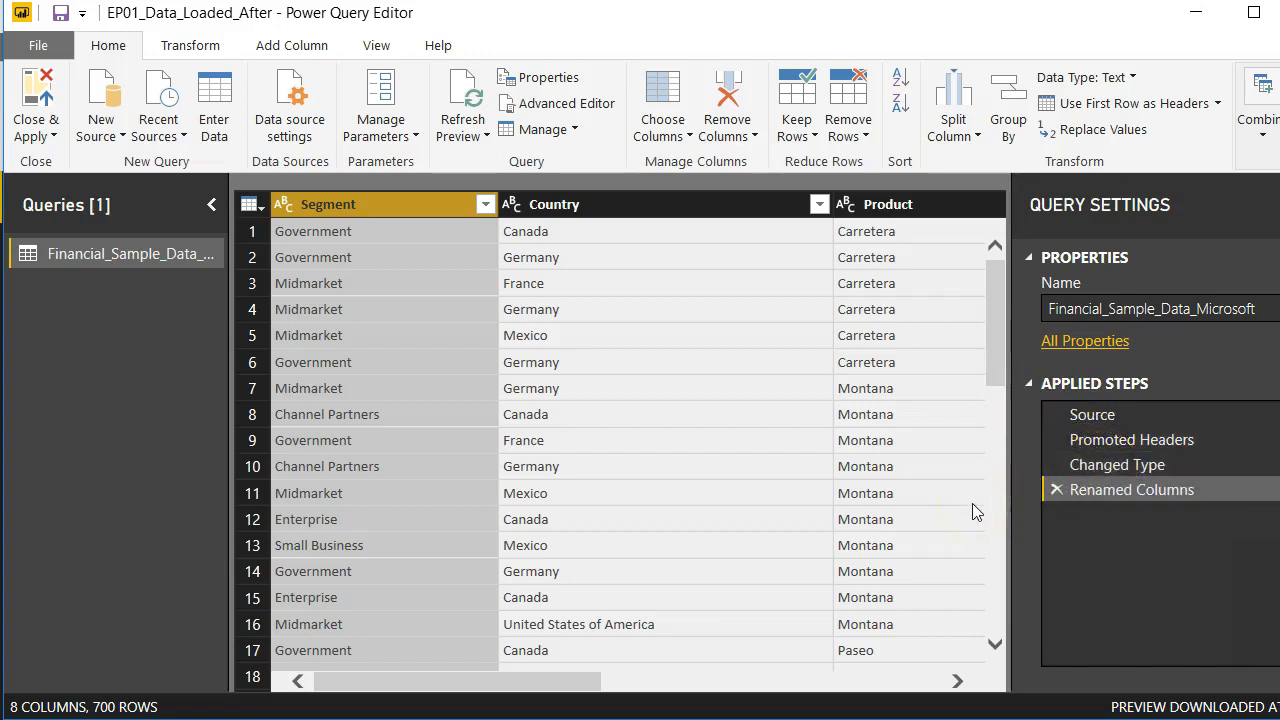
Rename the wrongly named "s Sold Sales" column to "Sales"
click(460, 686)
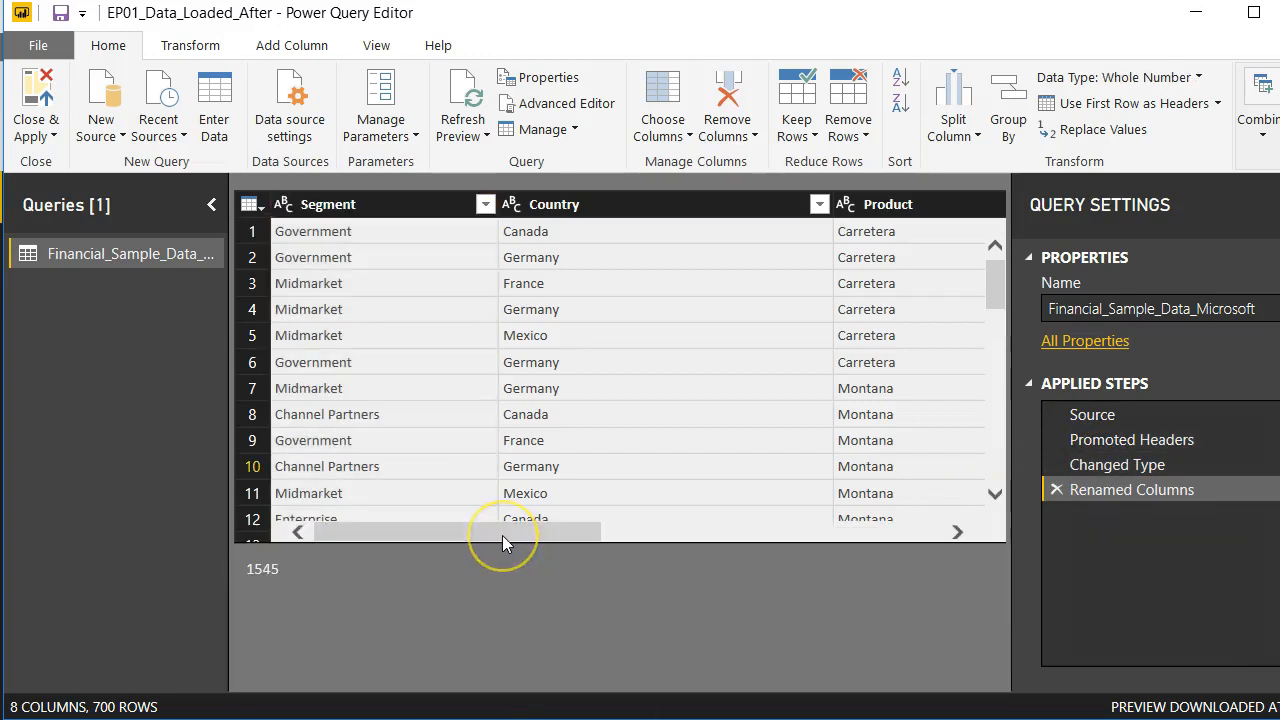
drag(502, 535, 771, 546)
click(467, 204)
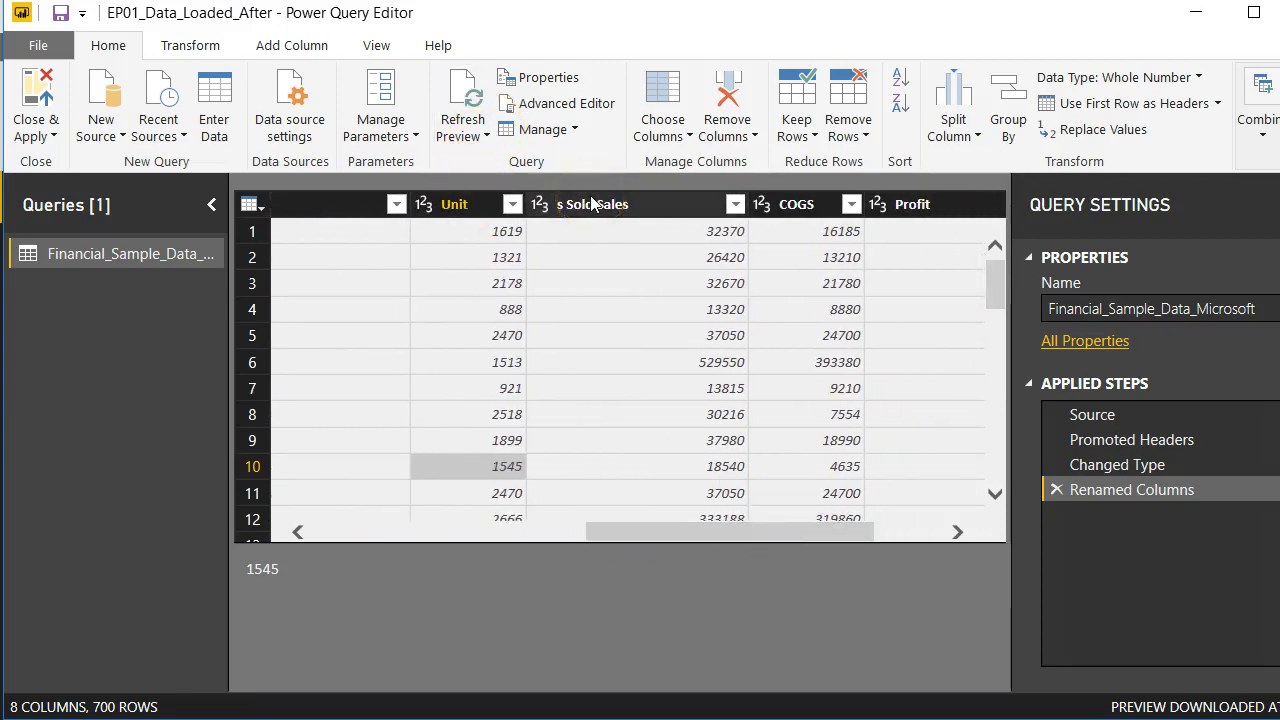
right_click(650, 206)
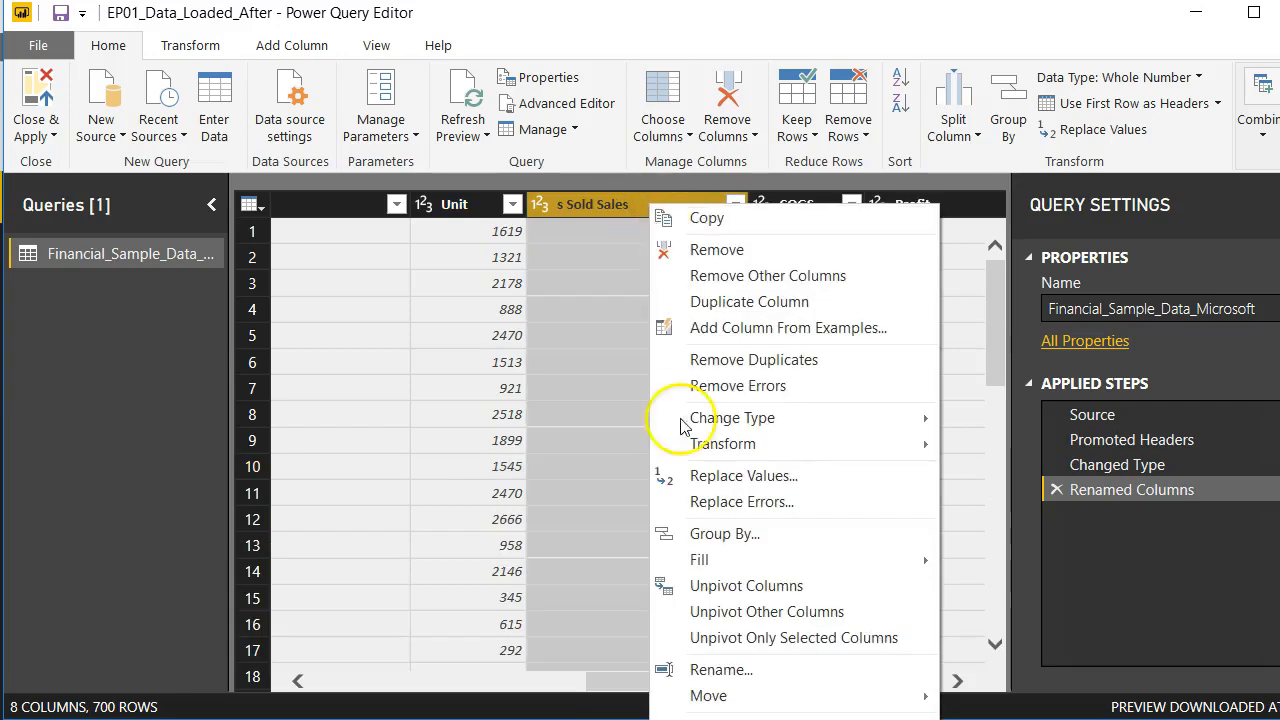
click(700, 668)
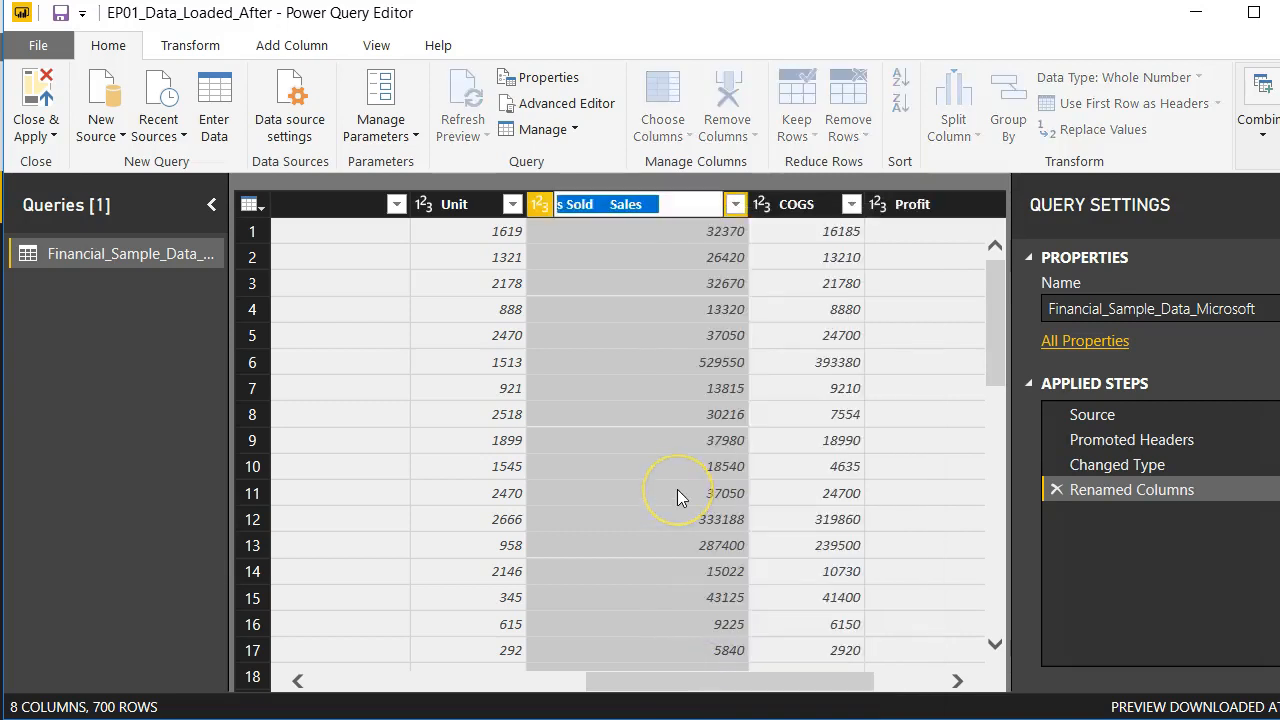
text(Sales)
key(Return)
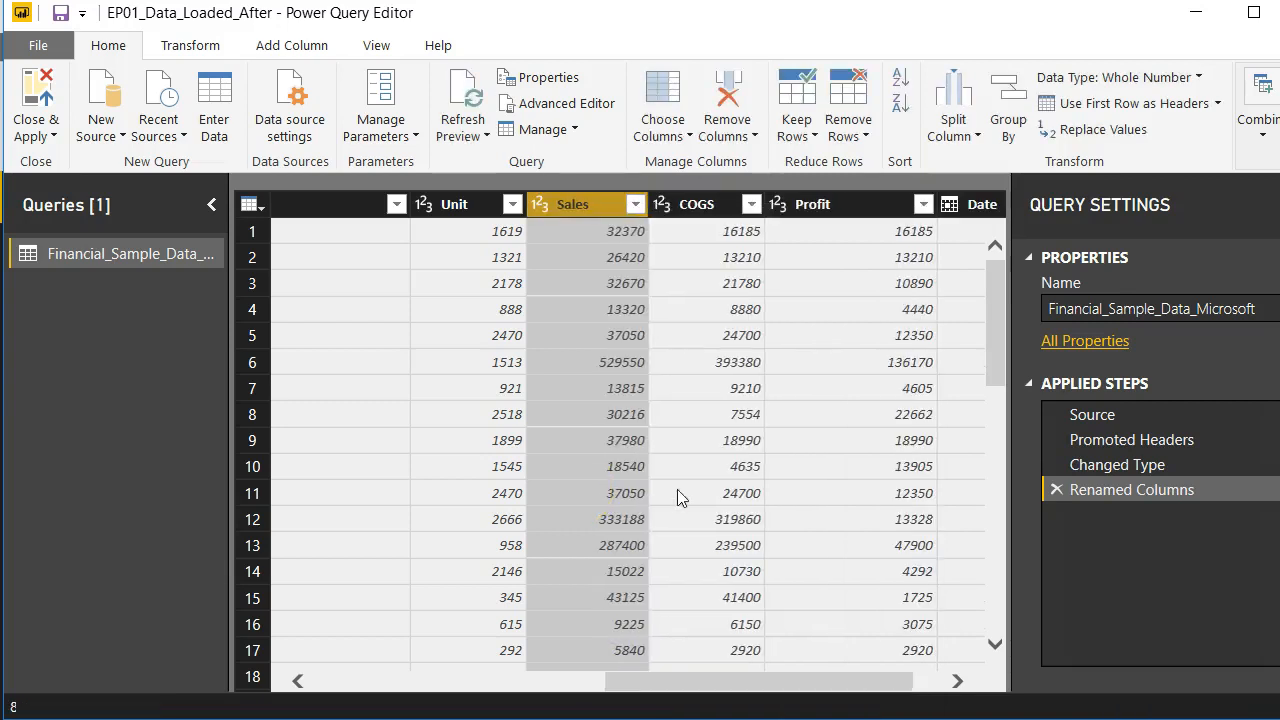
Rename the Unit column to "Units Sold", and apply the query changes to return to the report
right_click(463, 202)
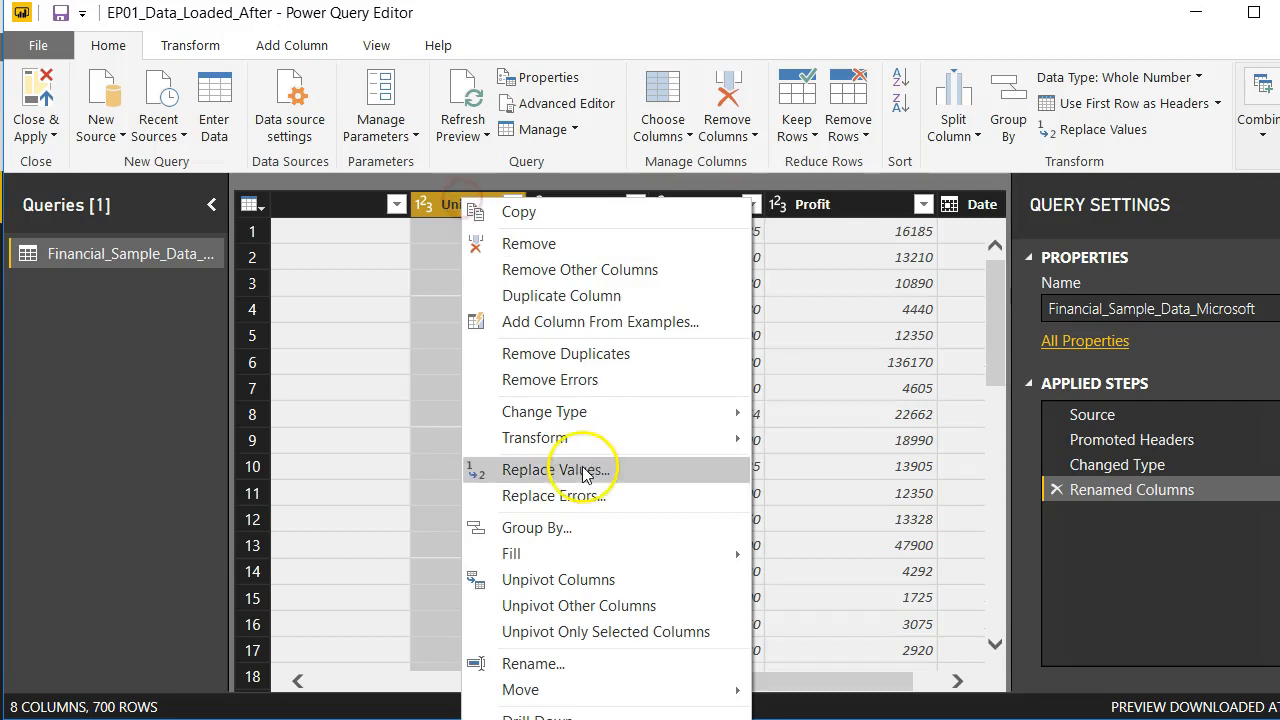
click(540, 664)
text(Units Sold)
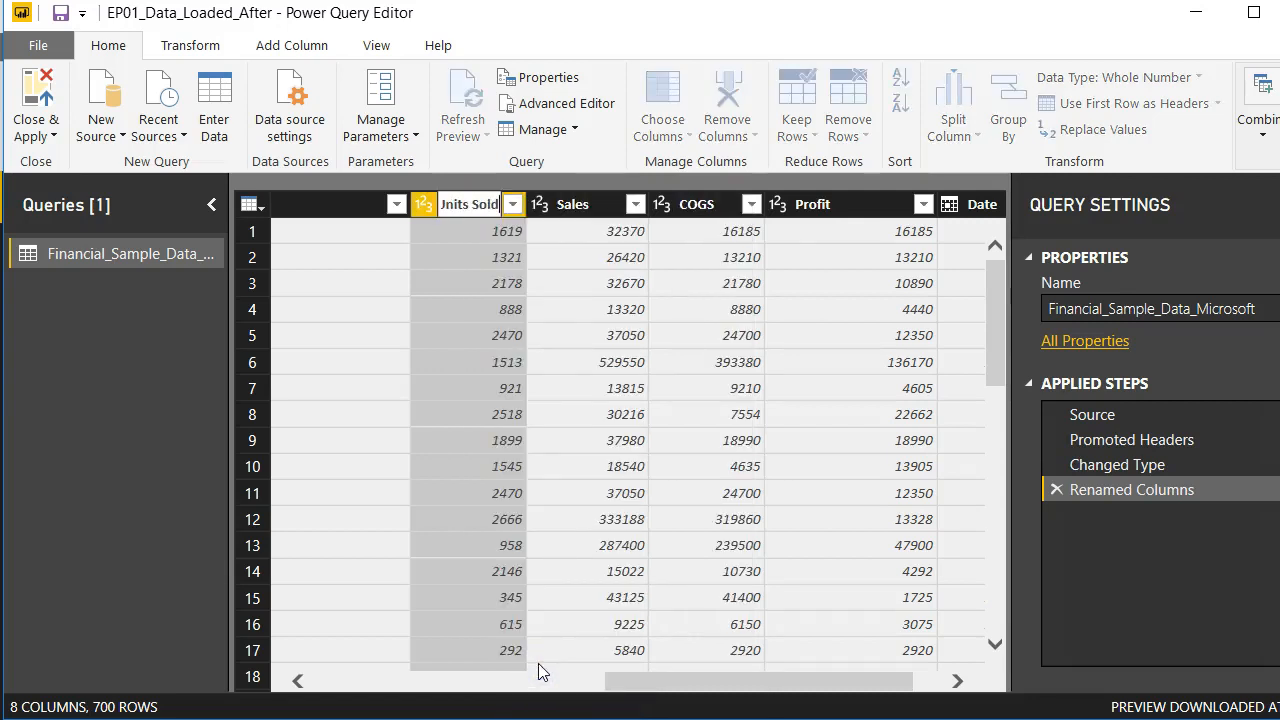
key(Return)
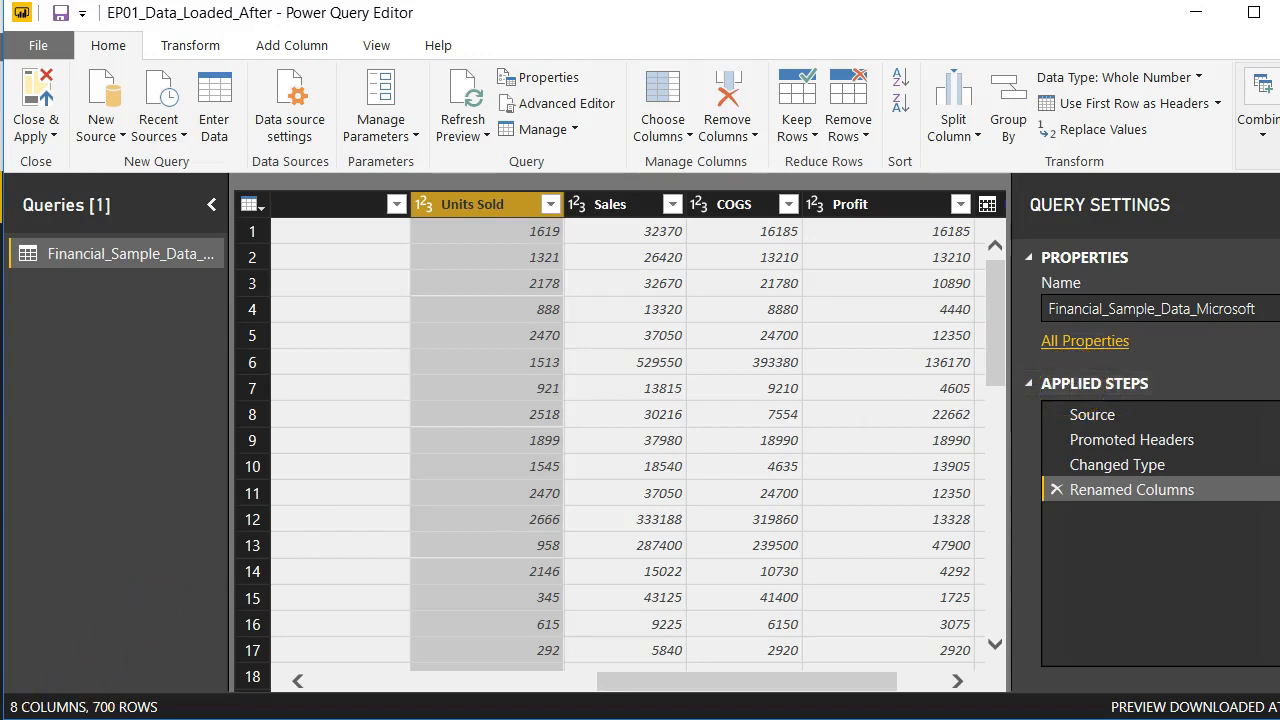
click(44, 98)
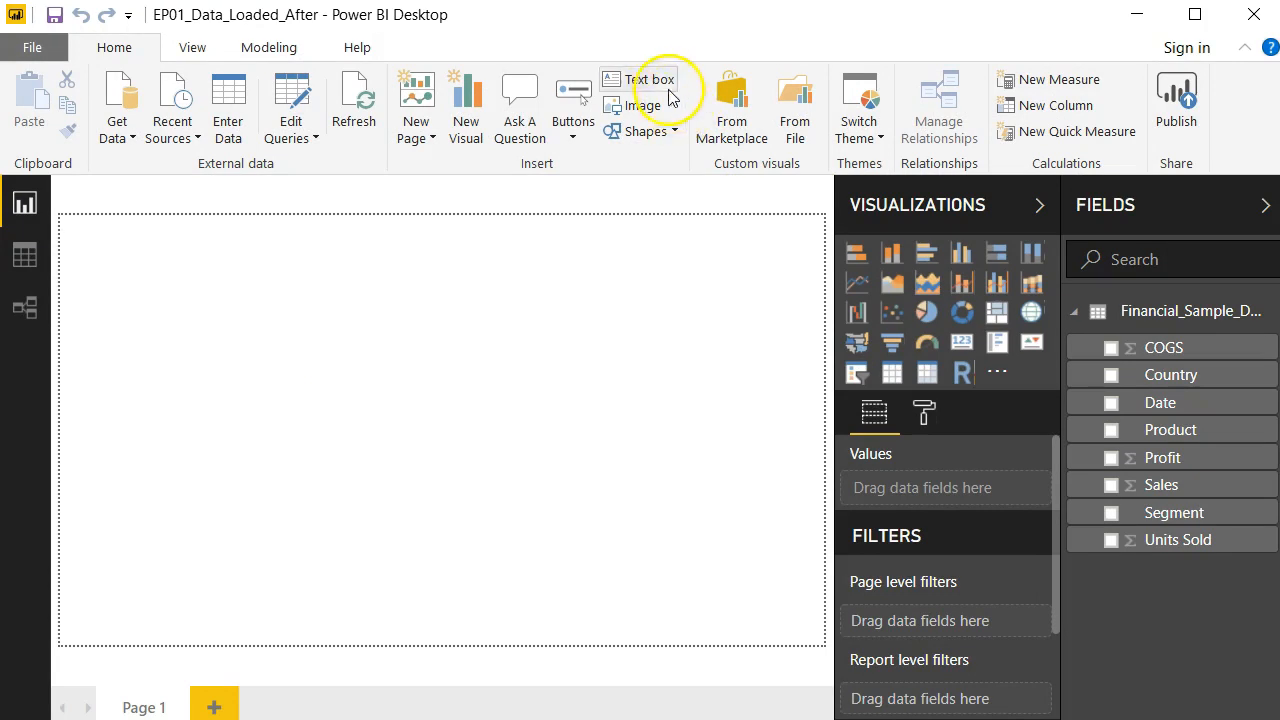
Insert a wide, short text box at the page's upper left corner and enter the author's first name with "EP01 Part 2 Analysis"
click(659, 82)
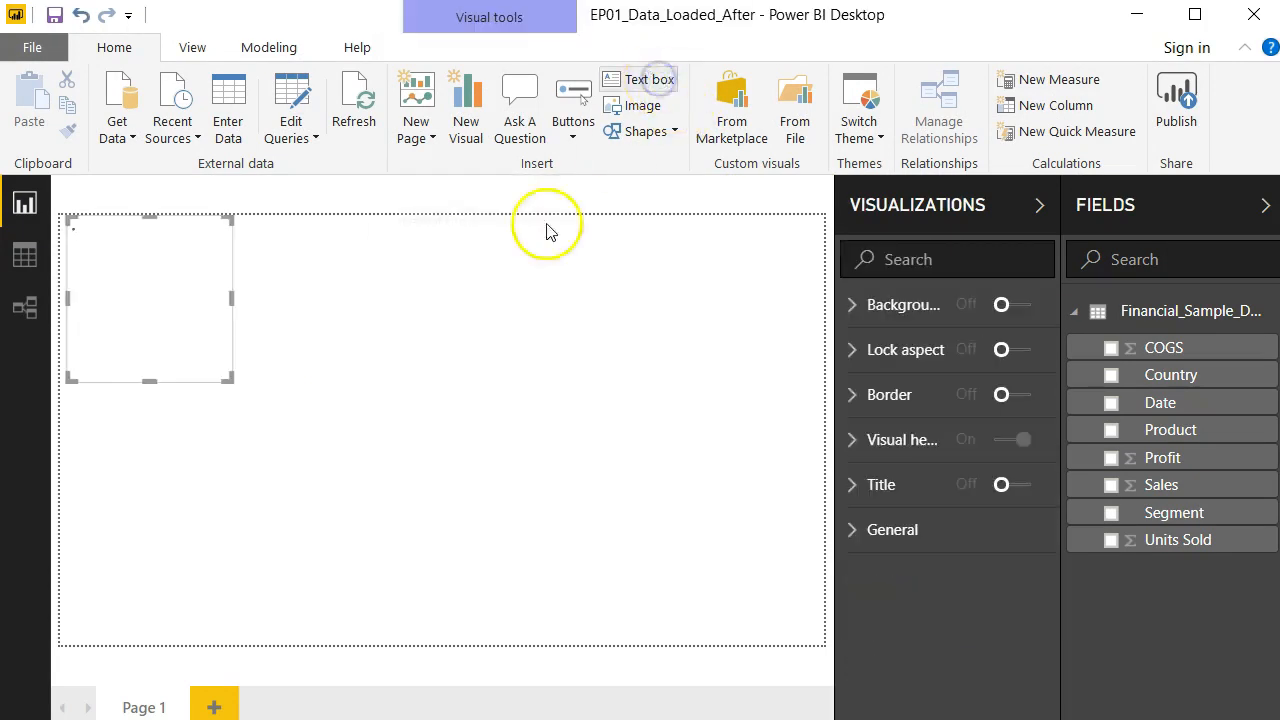
drag(230, 375, 352, 276)
click(186, 238)
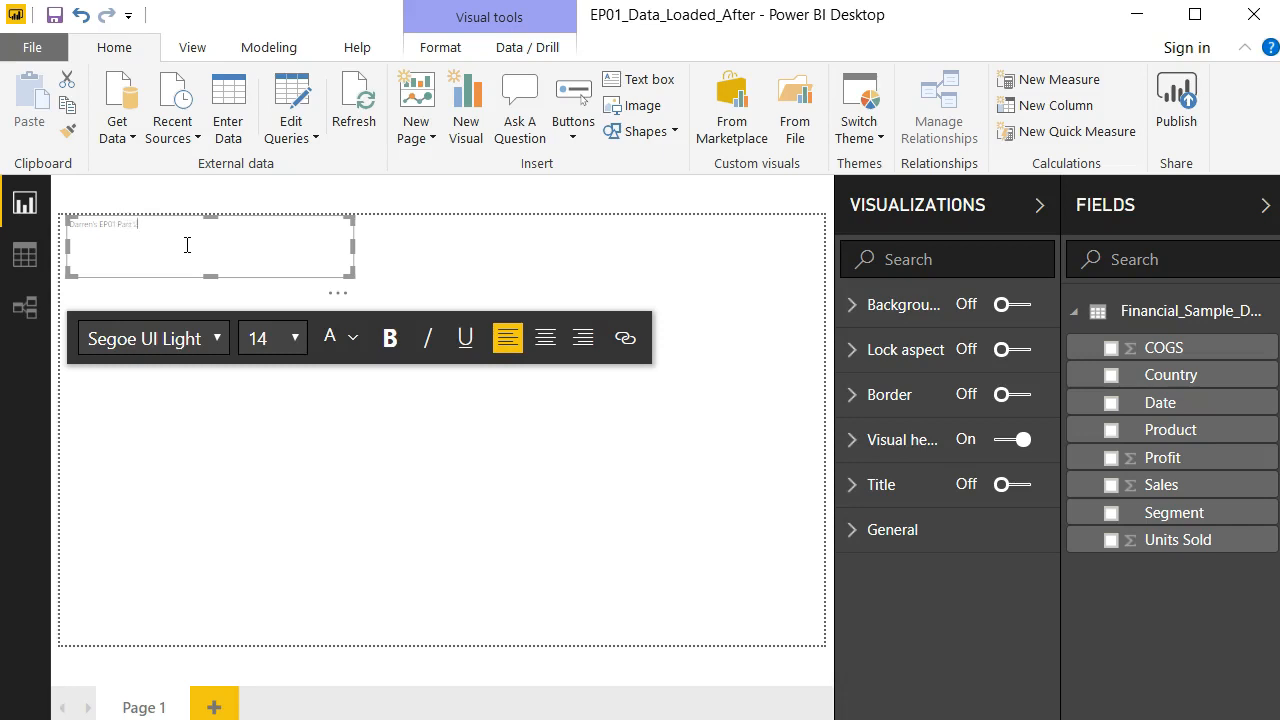
Enlarge the title's font size and widen its text box so the whole title fits on one line
key(ctrl+a)
click(295, 338)
scroll(300, 457, down, 3)
click(303, 668)
drag(350, 245, 556, 250)
key(ctrl+a)
click(390, 338)
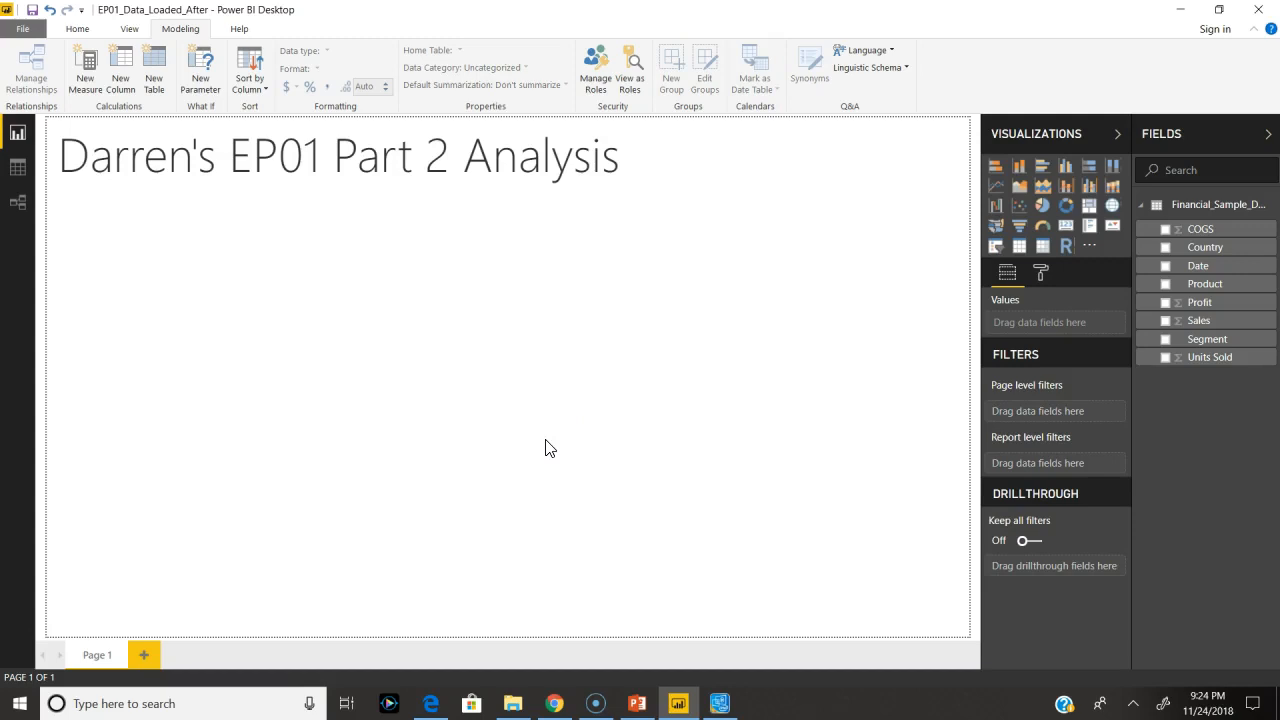
Add a line chart and stretch it to fill the page below the title
click(997, 187)
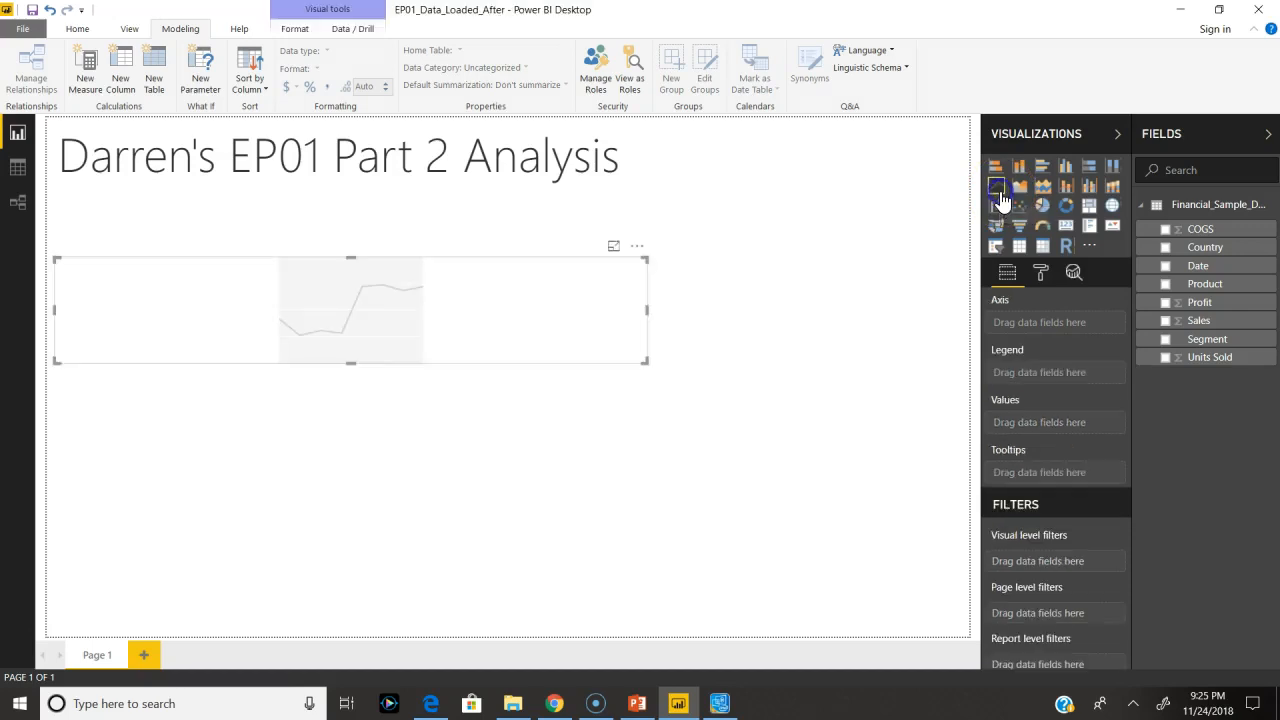
drag(649, 363, 975, 632)
click(631, 367)
click(509, 272)
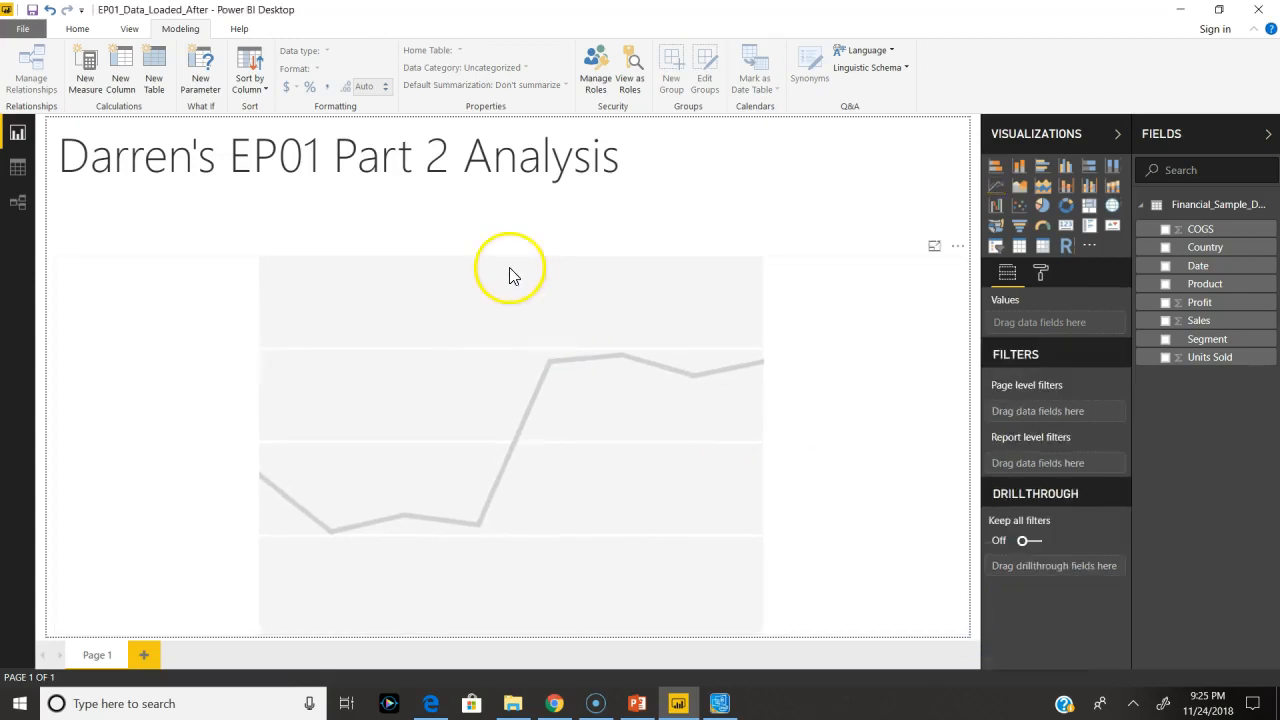
drag(509, 258, 507, 198)
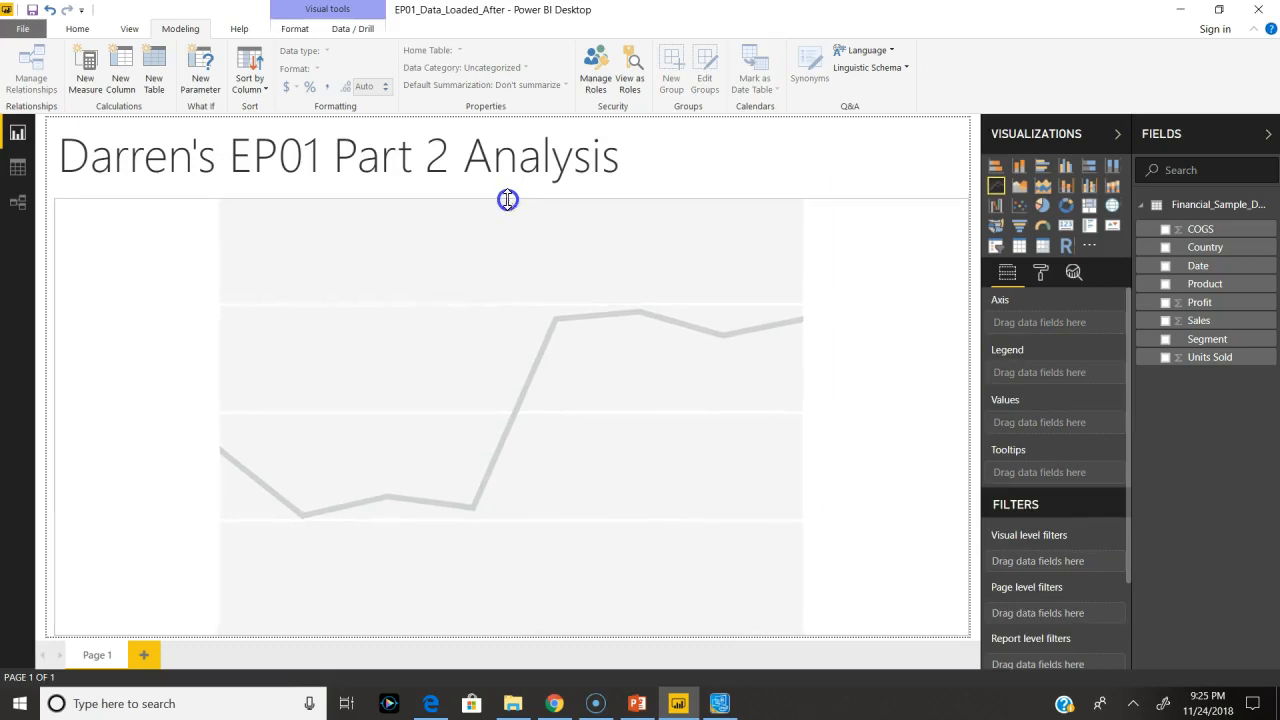
Plot Sales by Date in the line chart and remove the Quarter and Year levels from the axis
click(1166, 321)
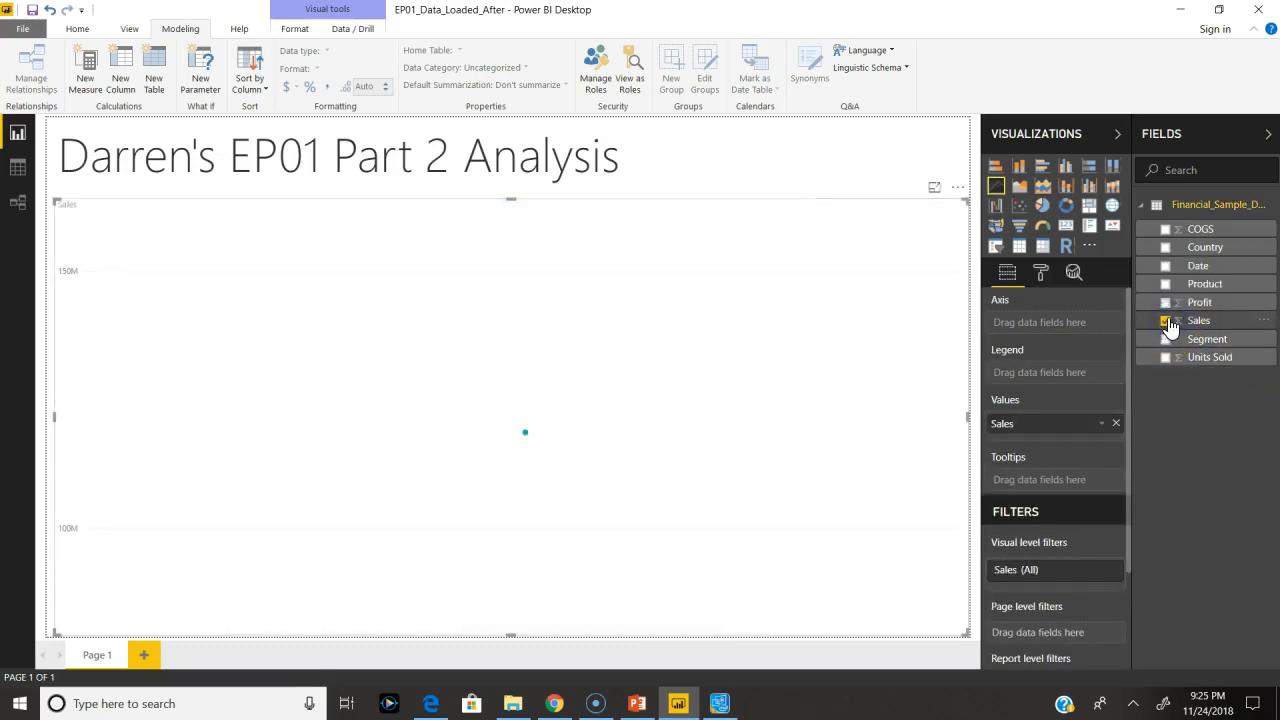
click(1166, 266)
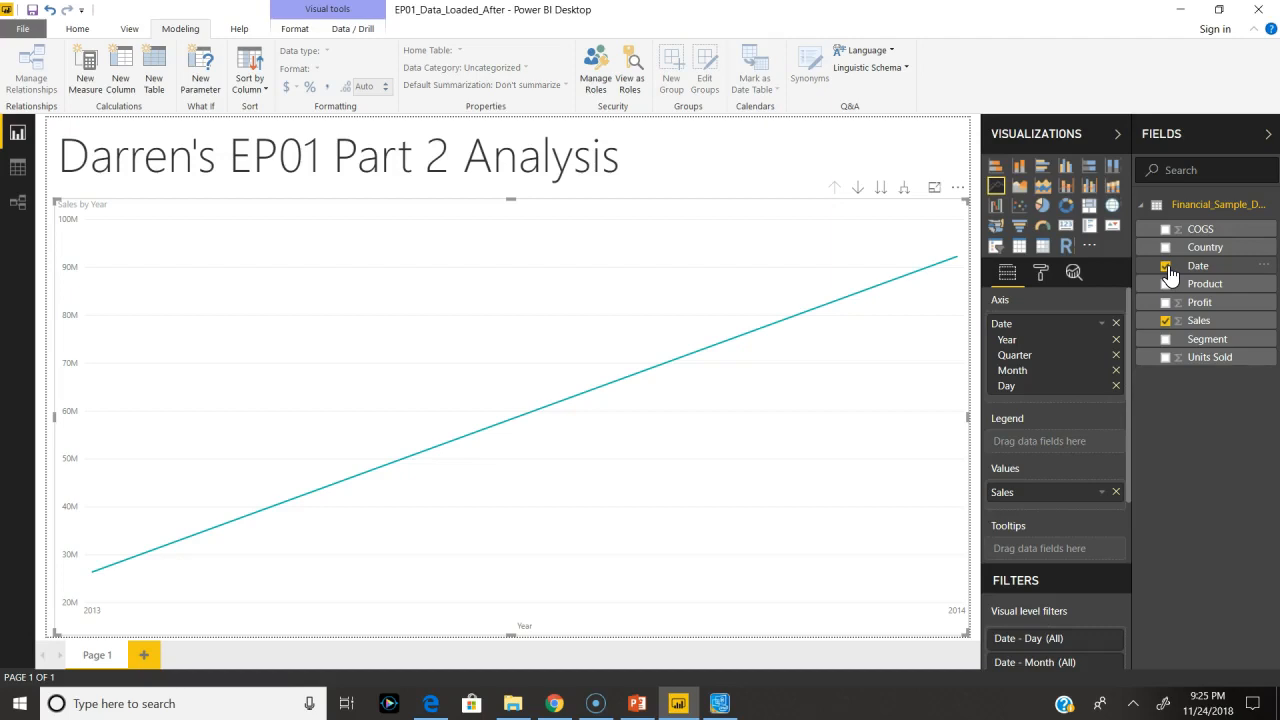
click(1117, 357)
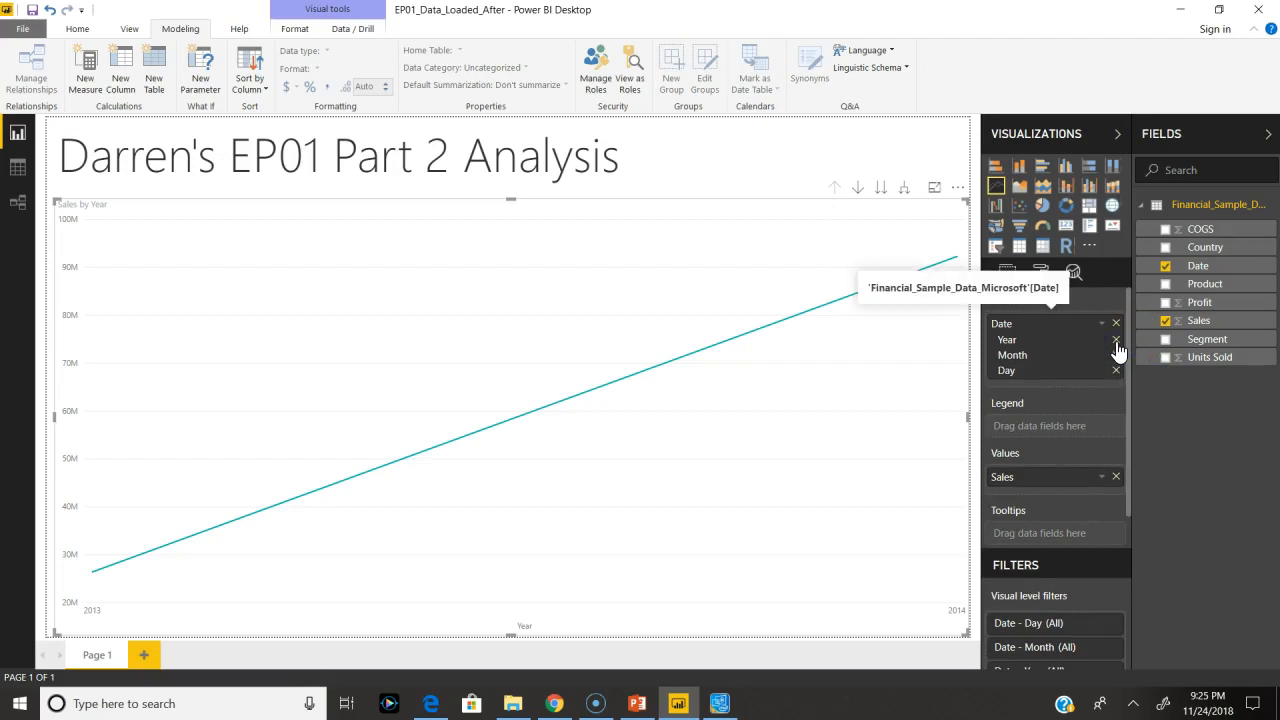
click(1117, 341)
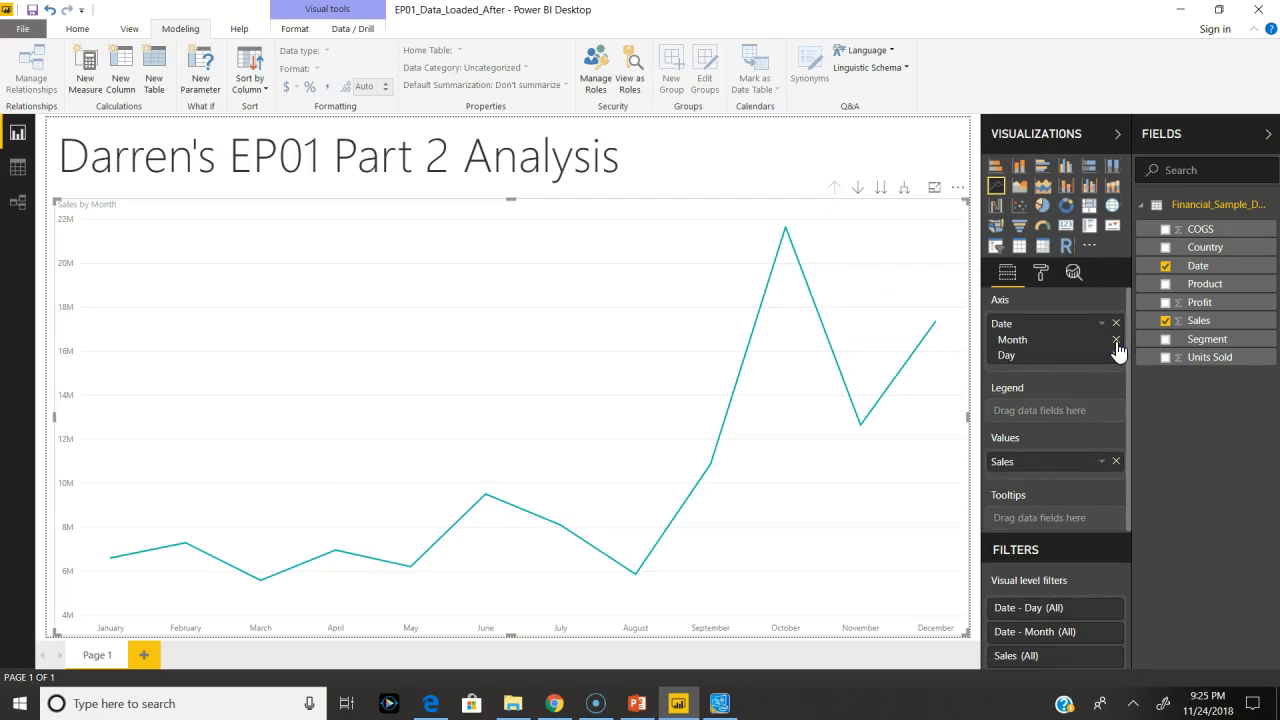
Switch the chart's axis from the date hierarchy to the plain Date field
click(1108, 328)
click(1106, 326)
click(1106, 326)
click(1107, 328)
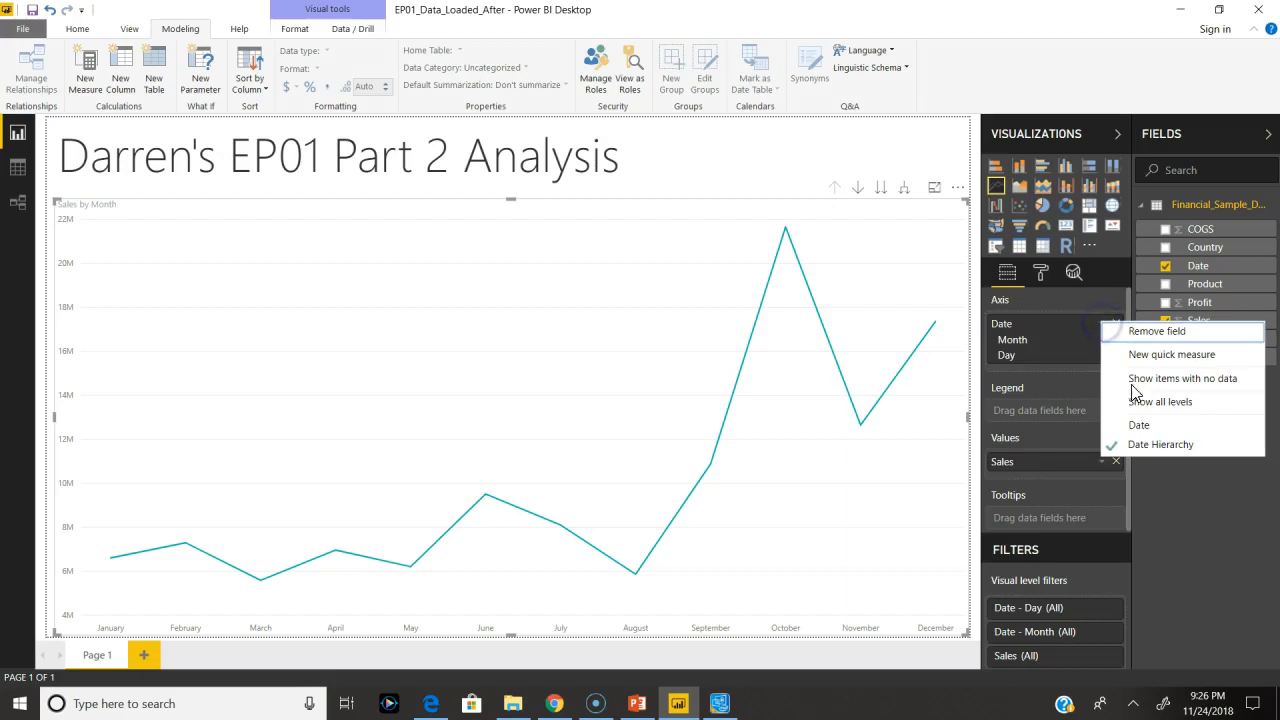
click(1143, 428)
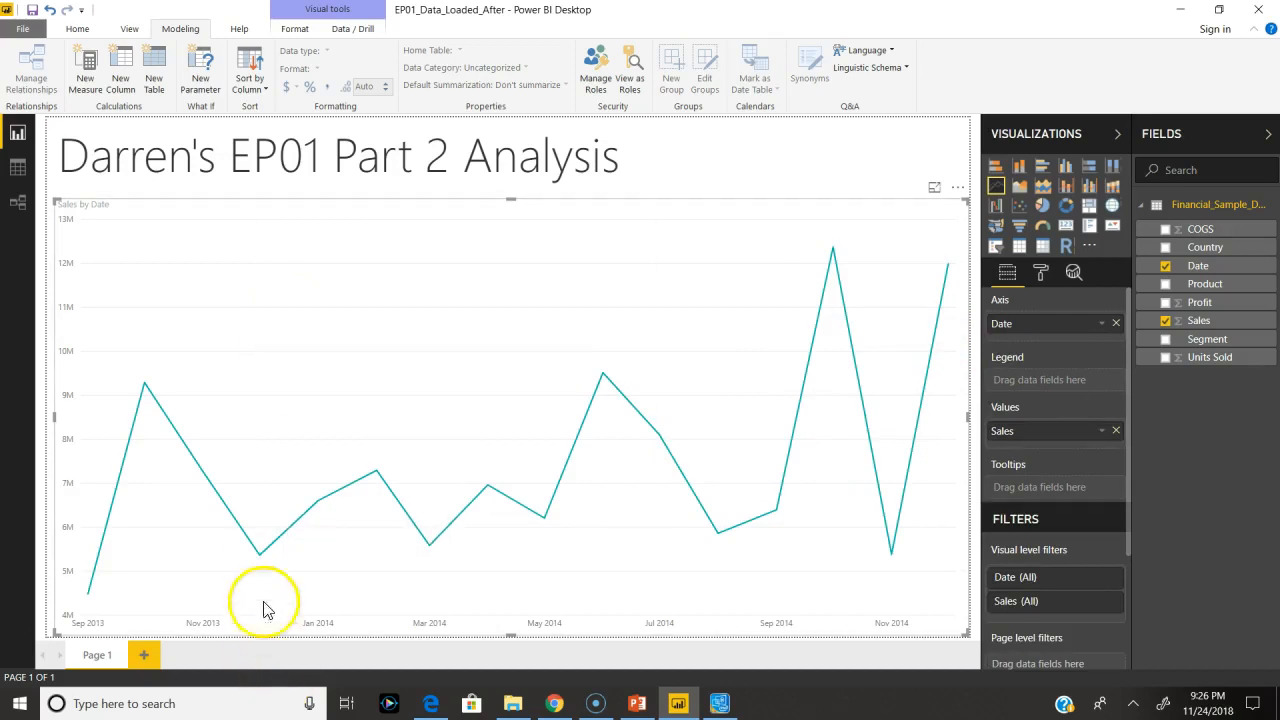
mouse_move(258, 545)
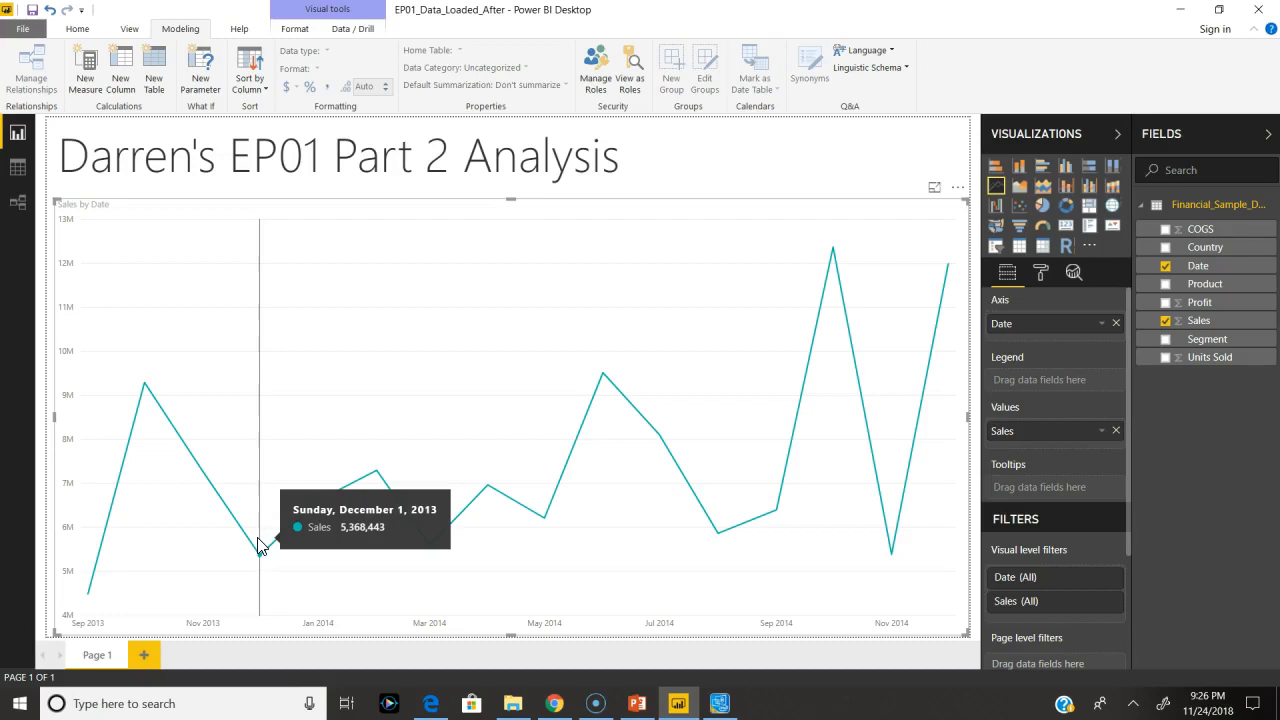
In the data table, format the Sales column as "$ English (United States)" currency
click(18, 170)
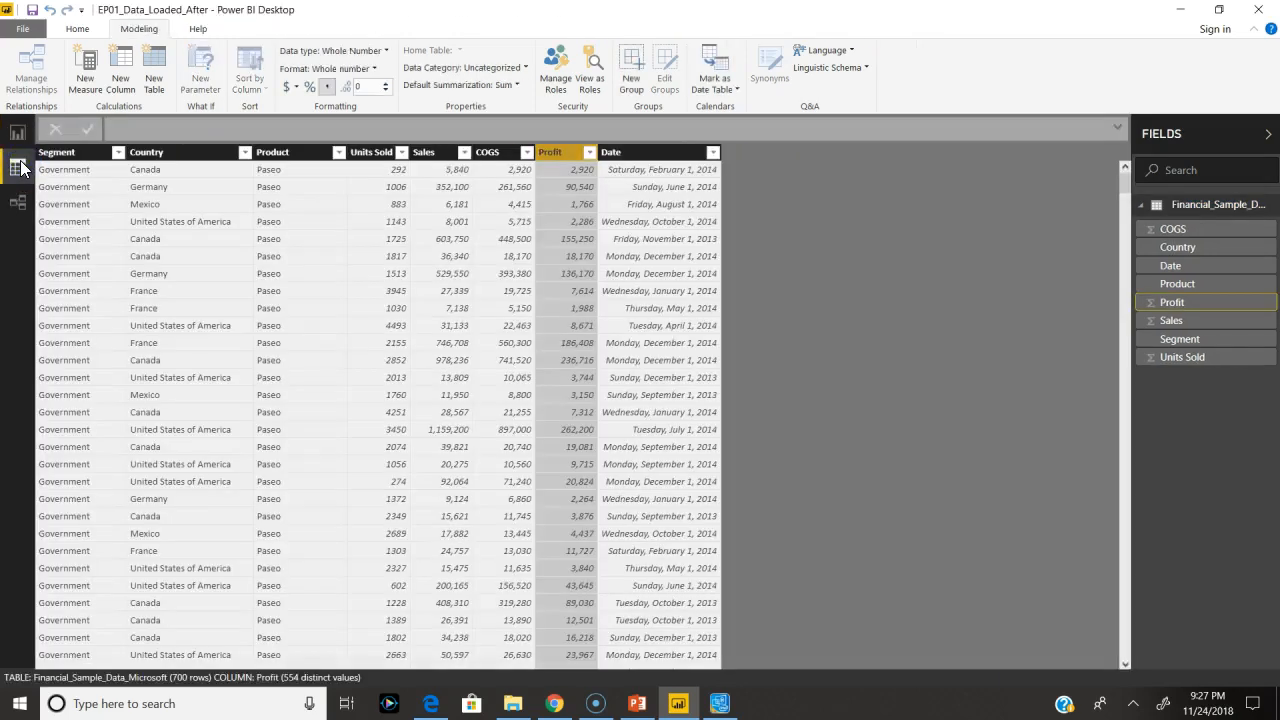
click(426, 155)
click(375, 70)
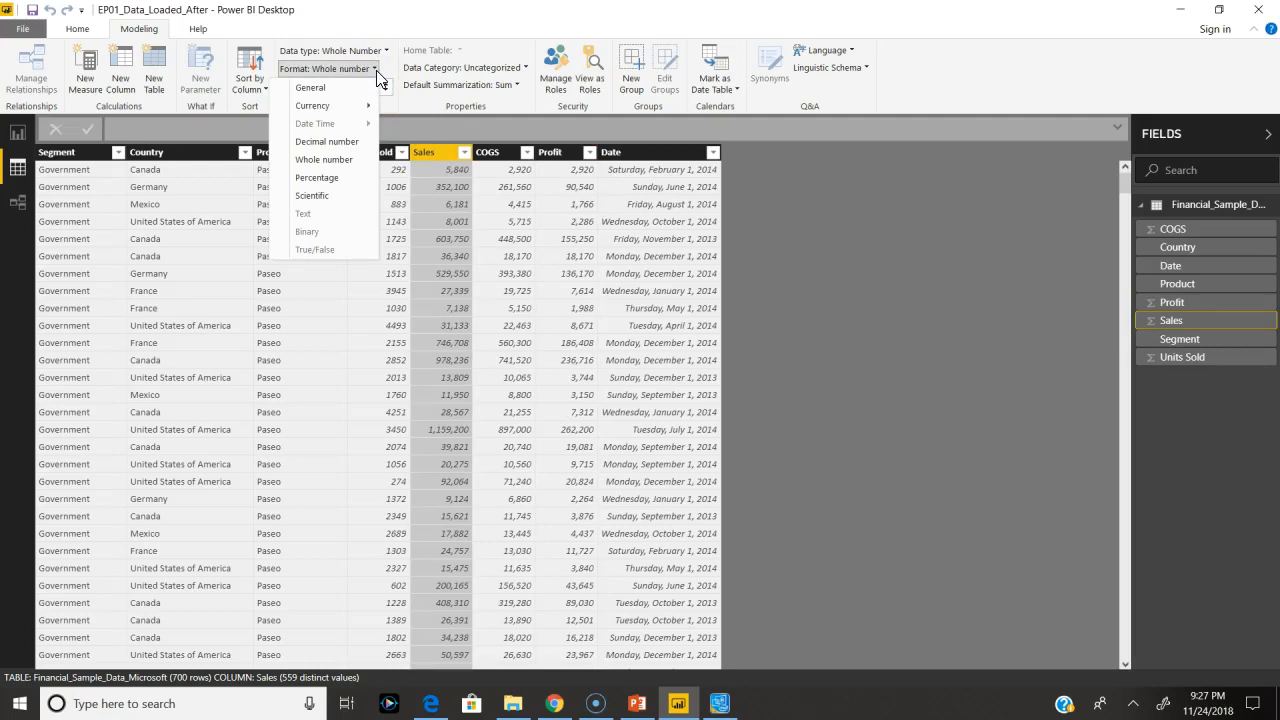
click(358, 110)
click(358, 108)
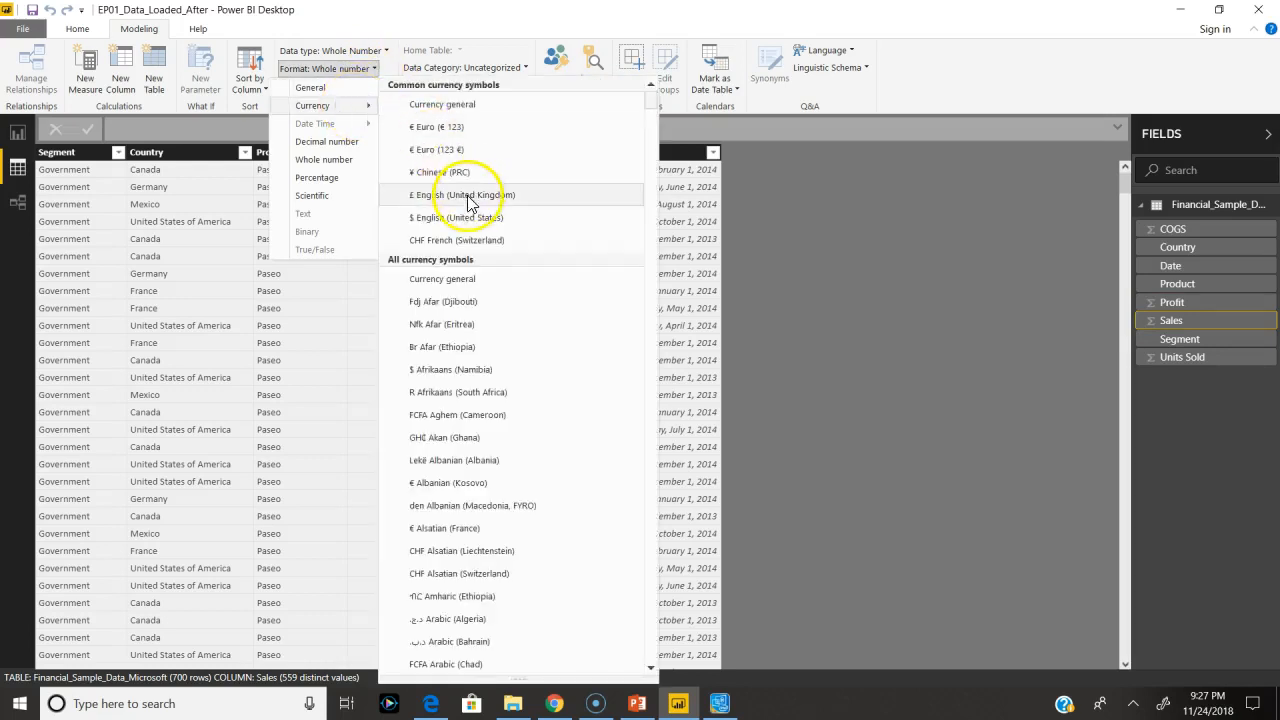
click(465, 216)
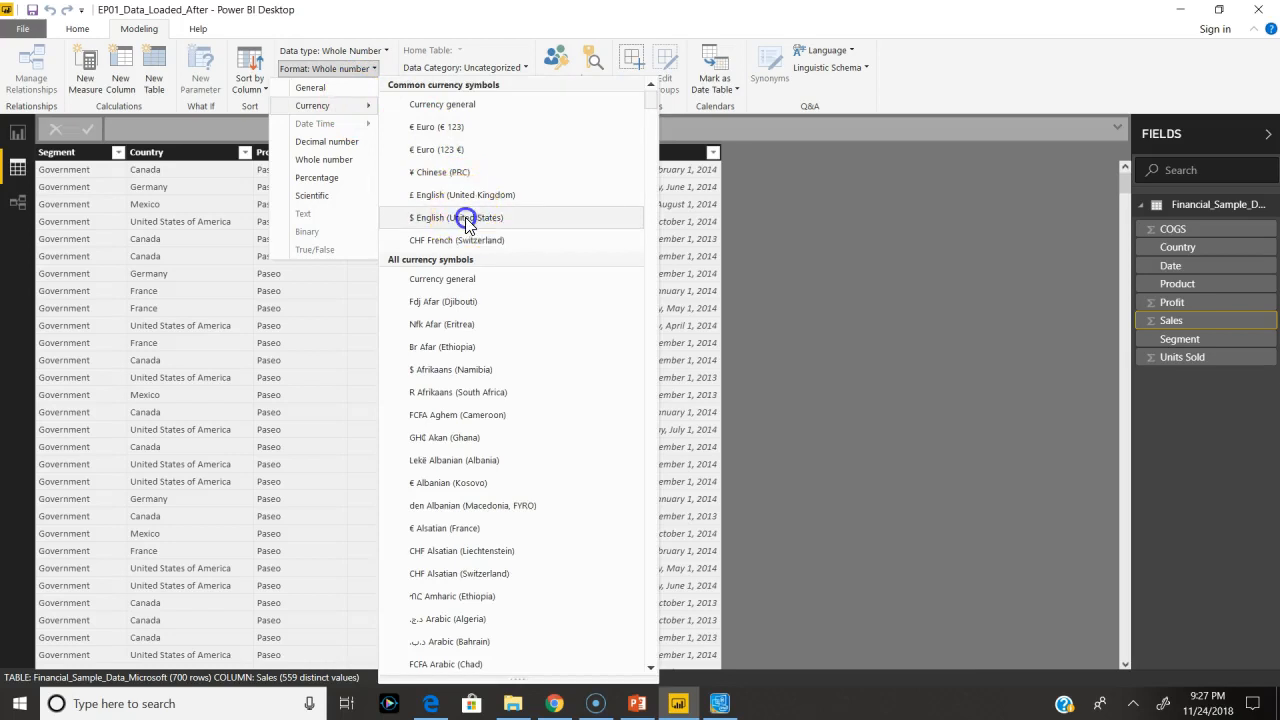
Format the COGS column as "$ English (United States)" currency
click(490, 218)
click(292, 88)
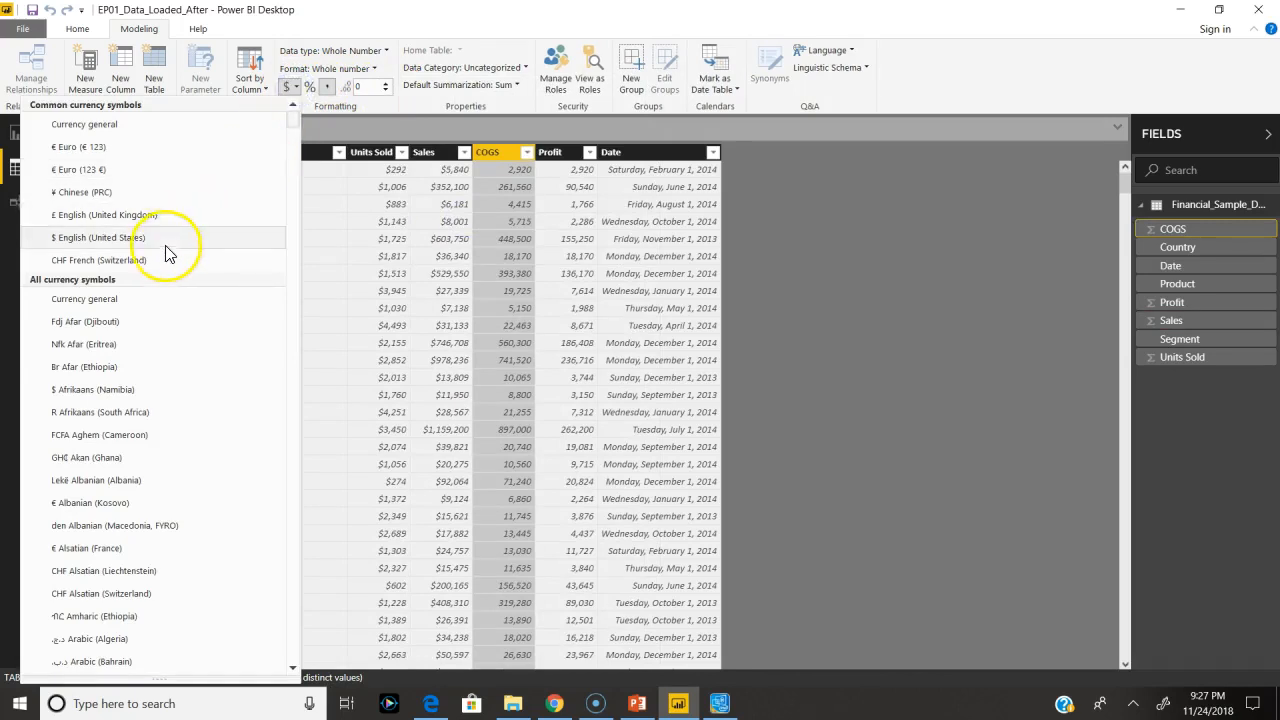
click(140, 240)
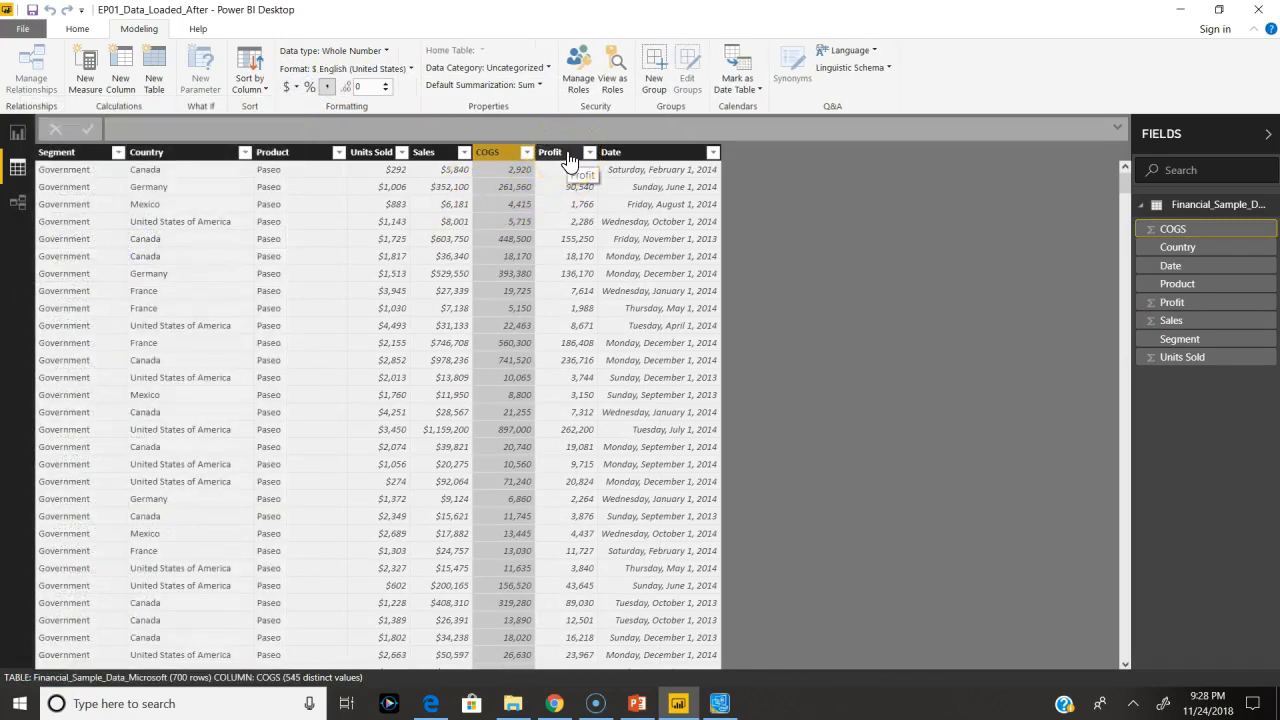
Format the Profit column as "$ English (United States)" currency and return to the report page
click(568, 156)
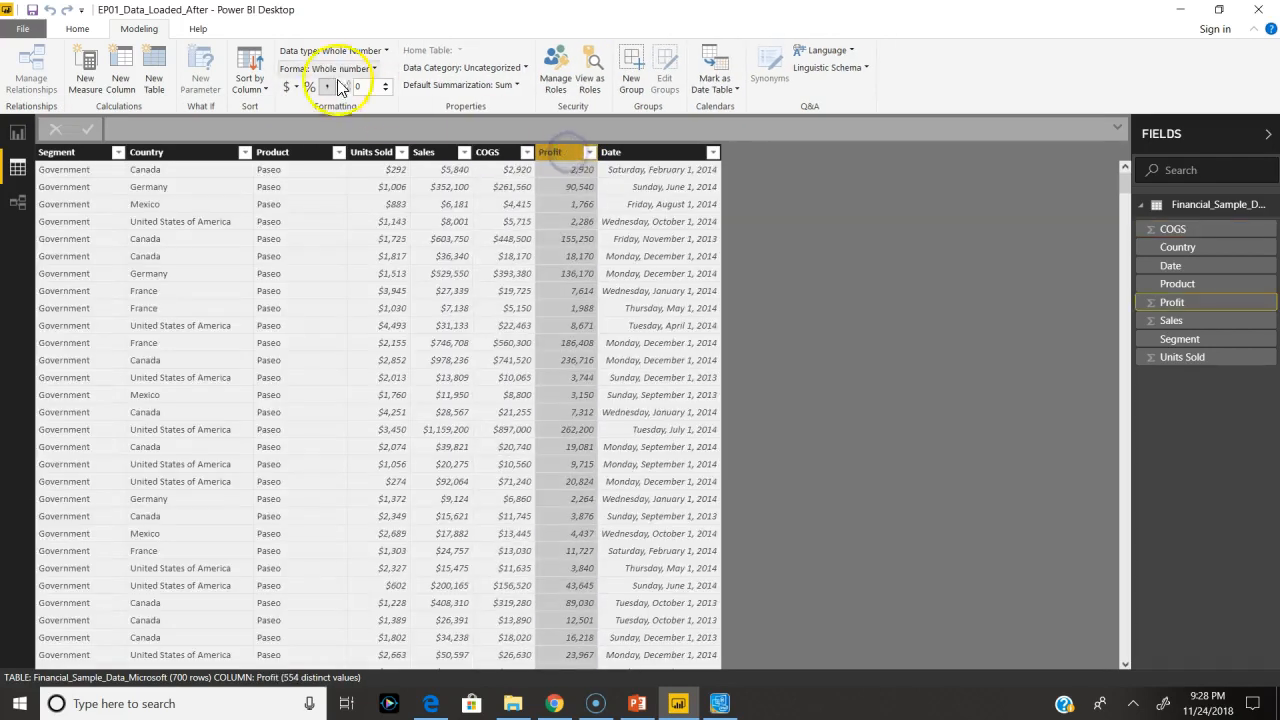
click(288, 88)
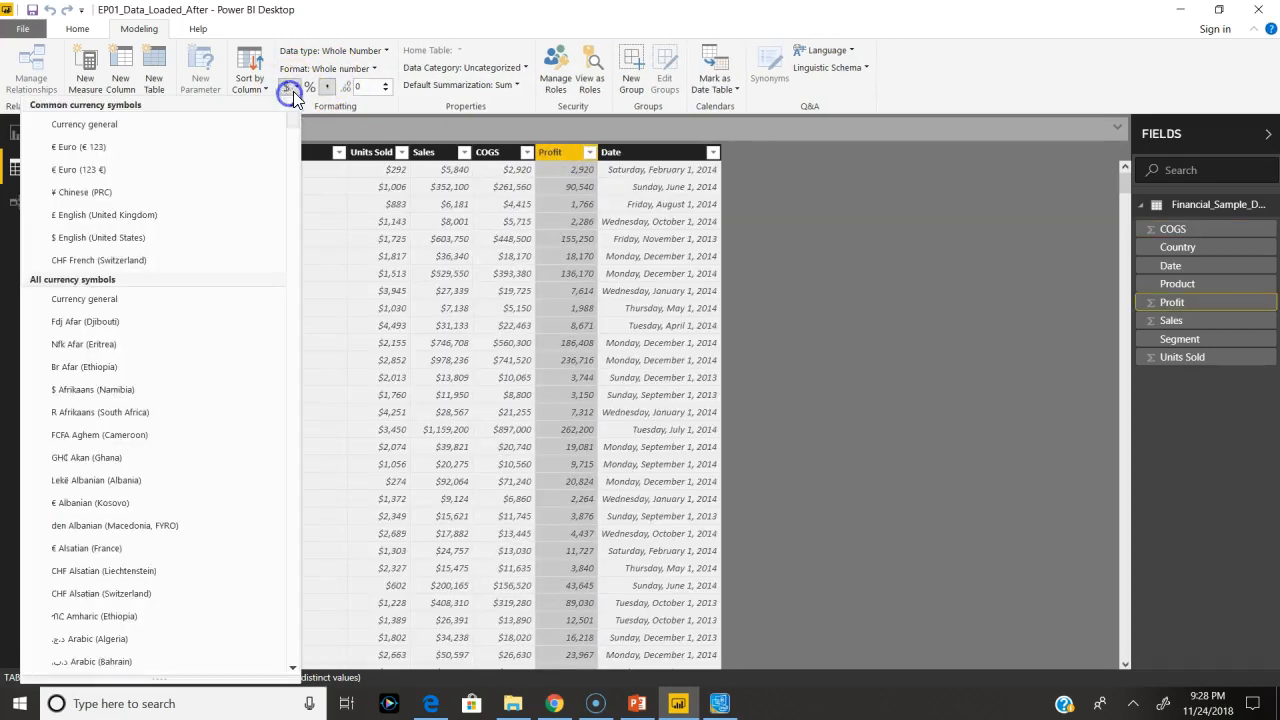
click(155, 238)
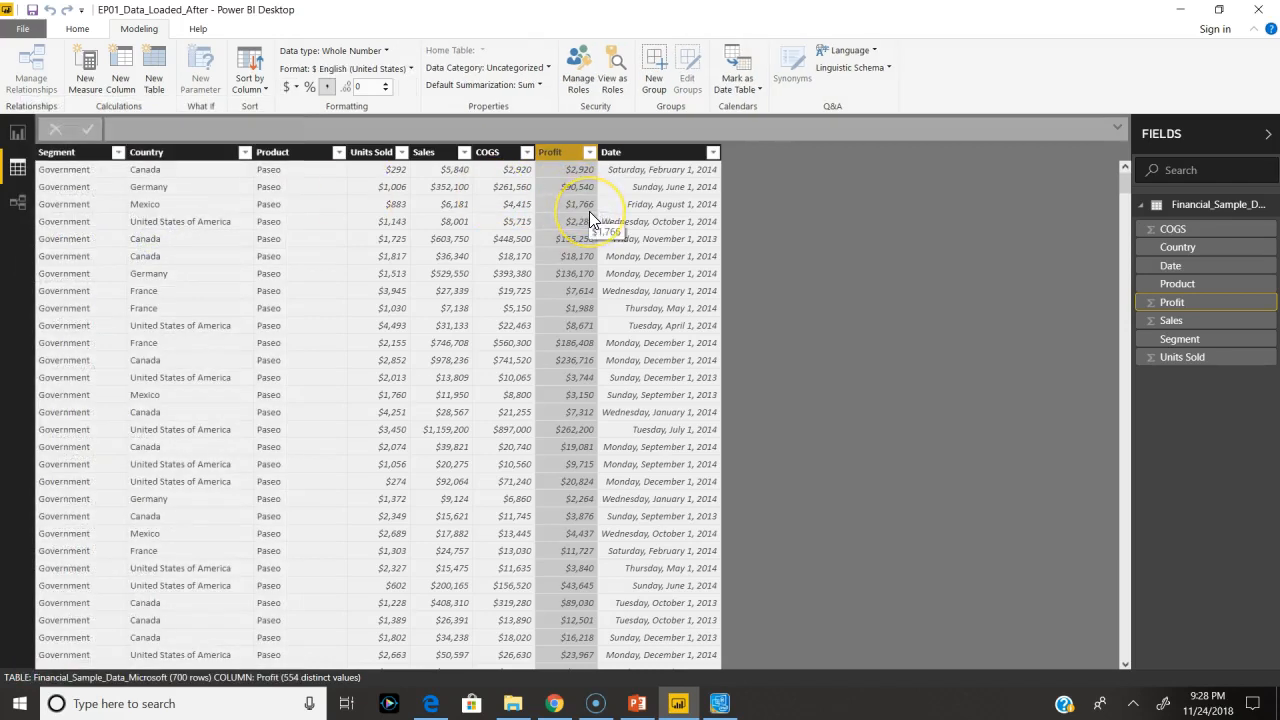
click(17, 133)
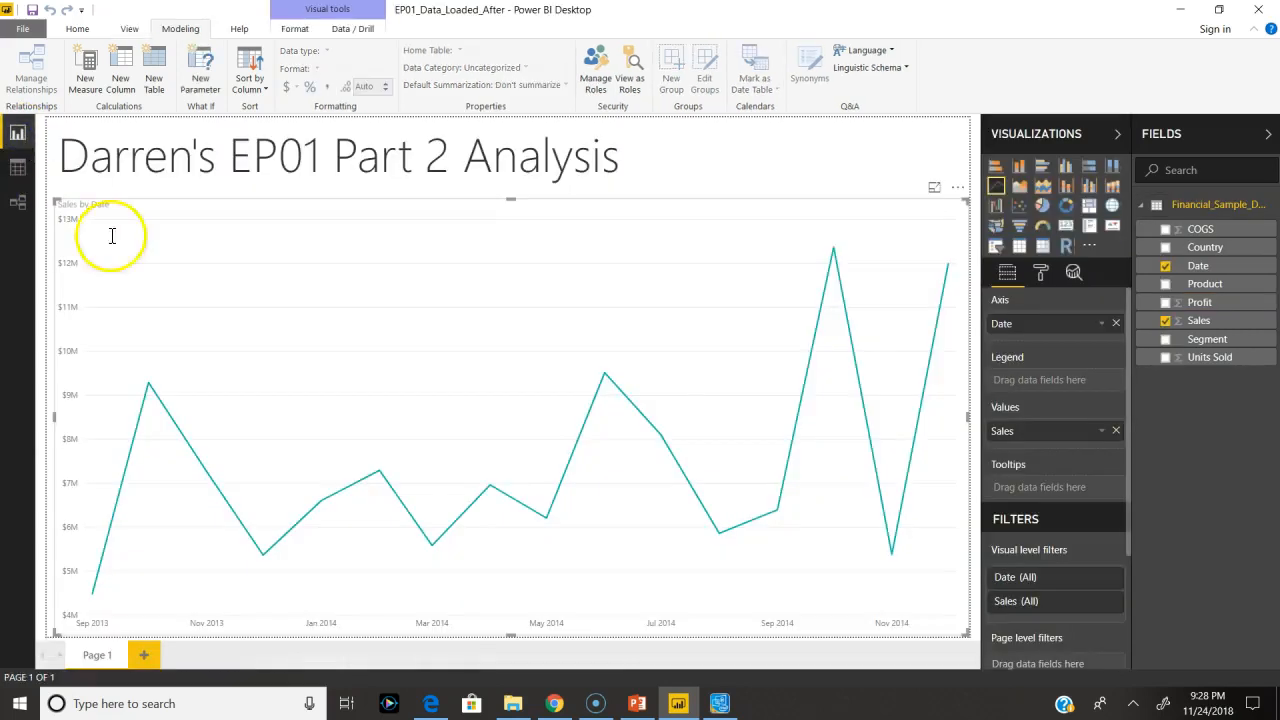
Add a page-level filter on Country that keeps only United States of America and Canada
mouse_move(256, 522)
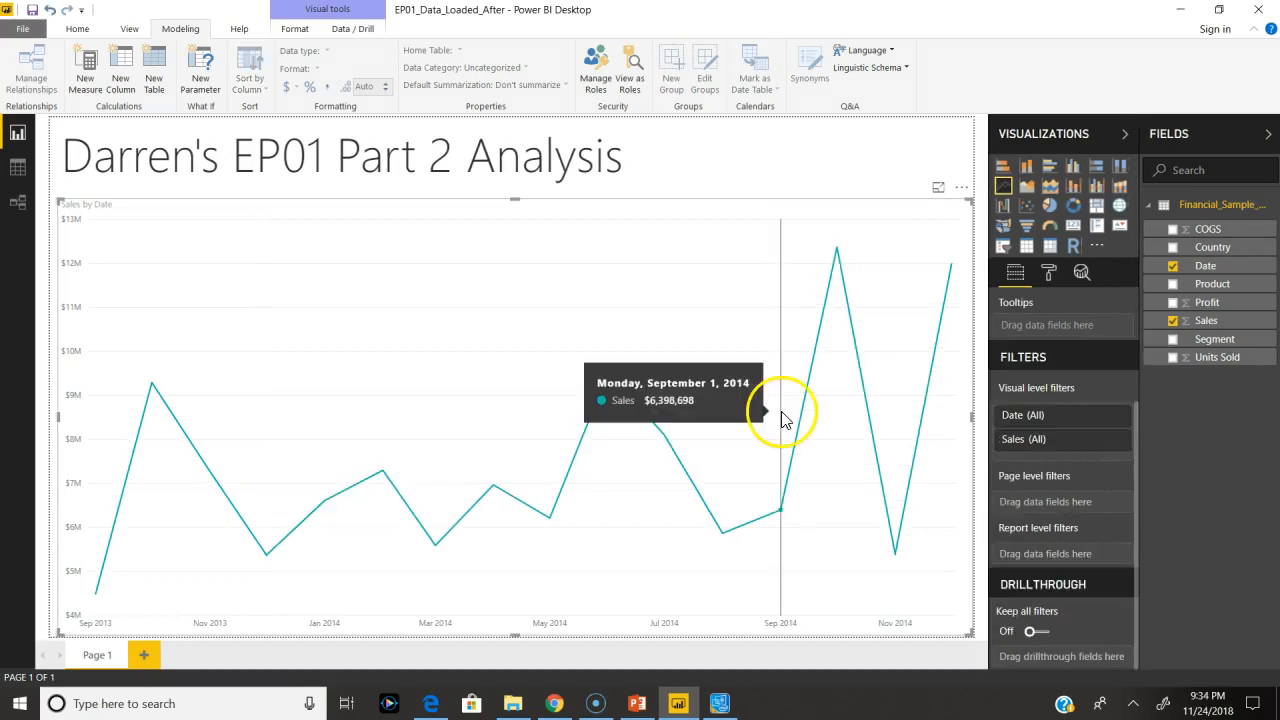
drag(1123, 414, 1140, 440)
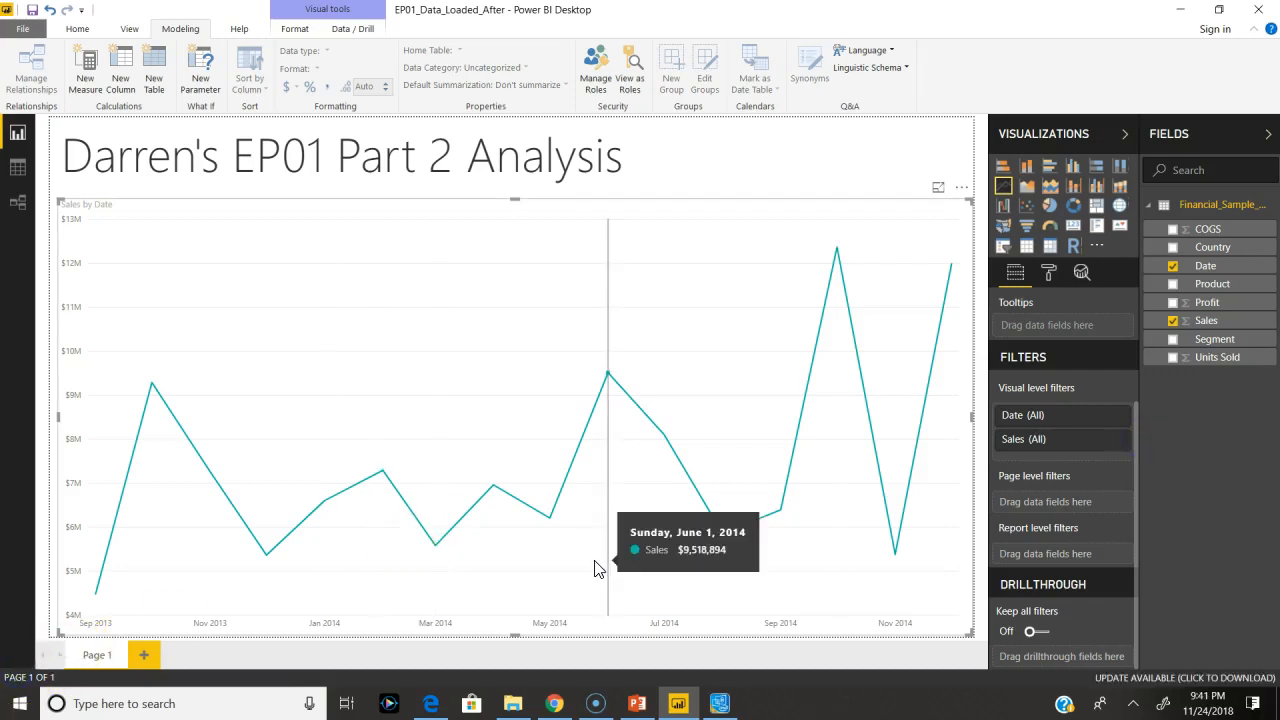
click(702, 347)
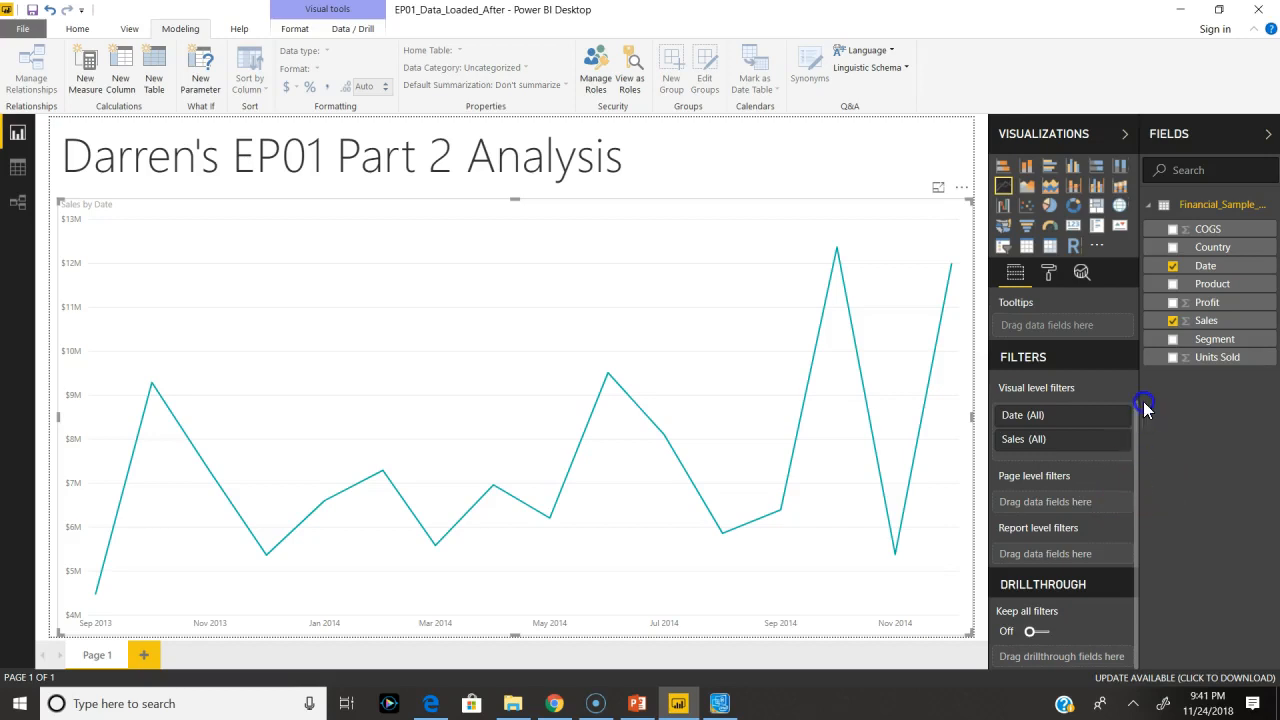
drag(1155, 247, 1066, 503)
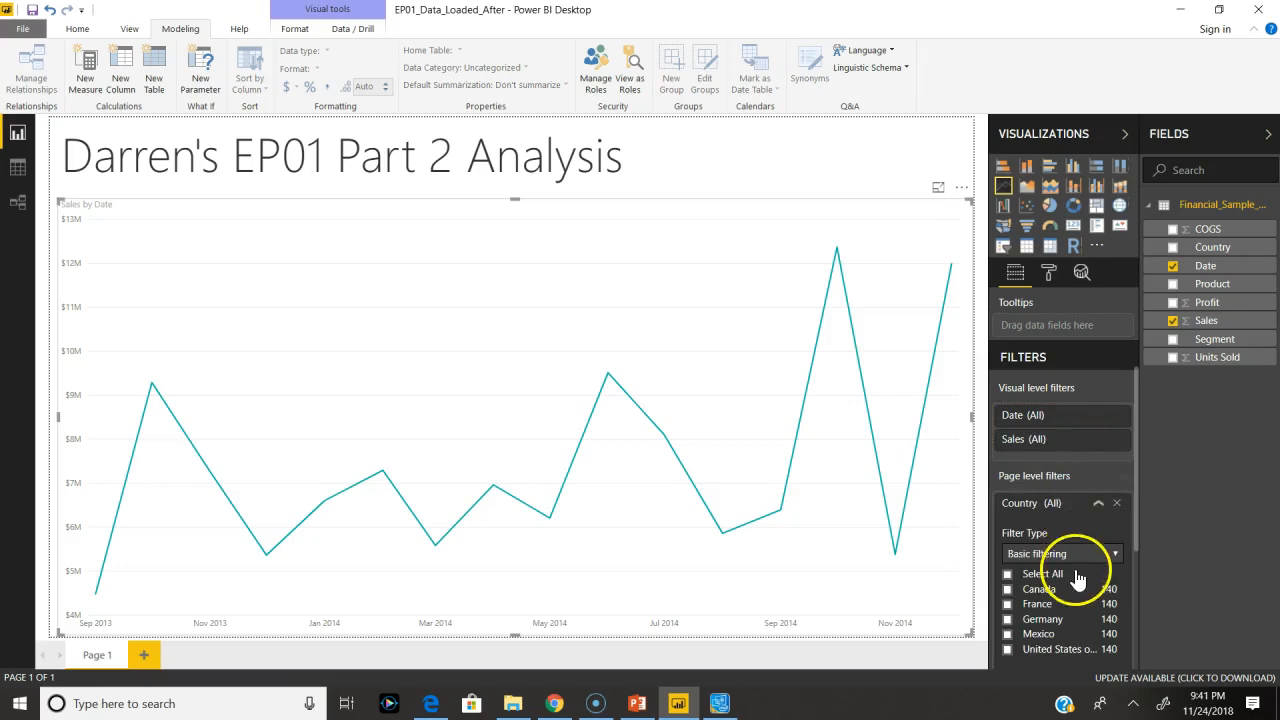
click(1009, 649)
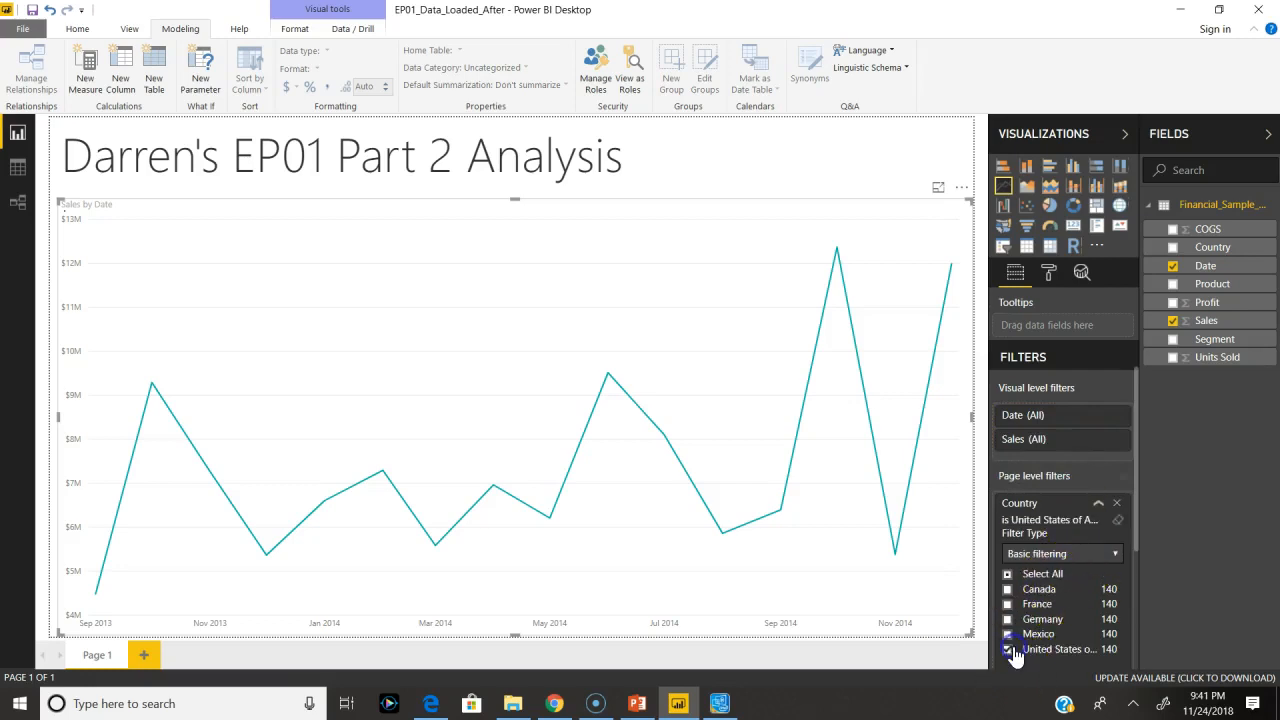
click(1008, 590)
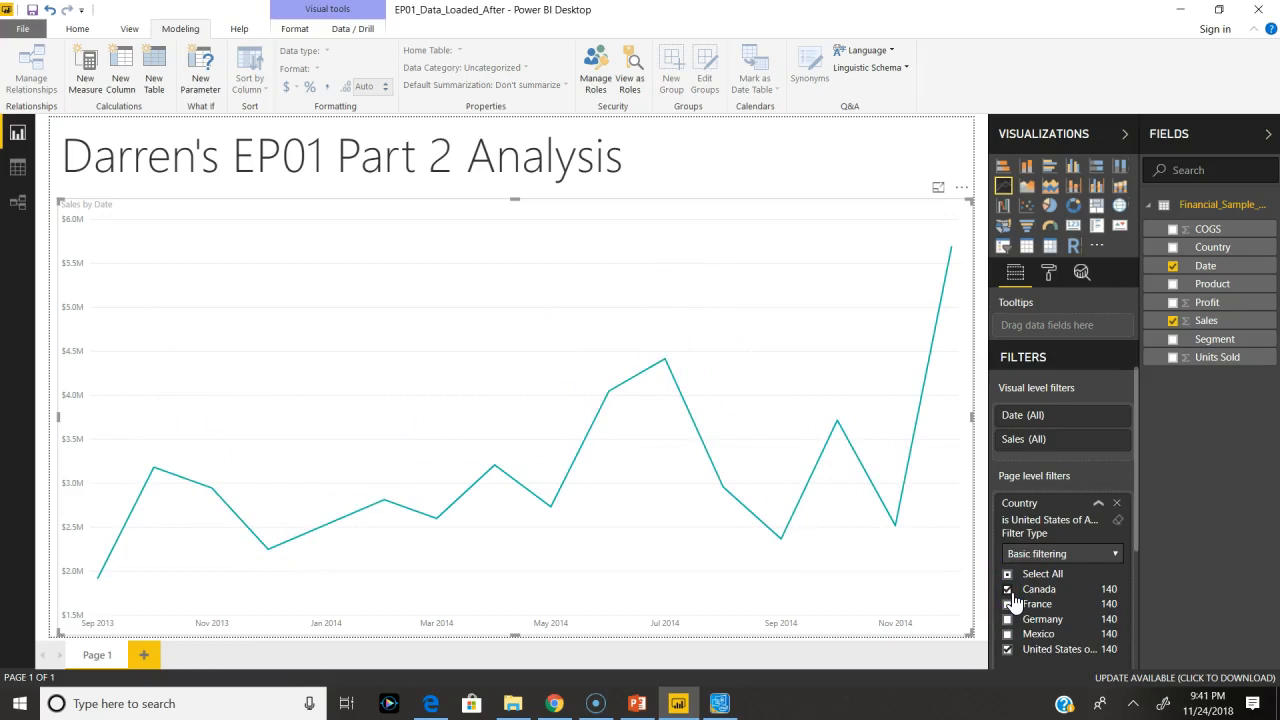
mouse_move(923, 443)
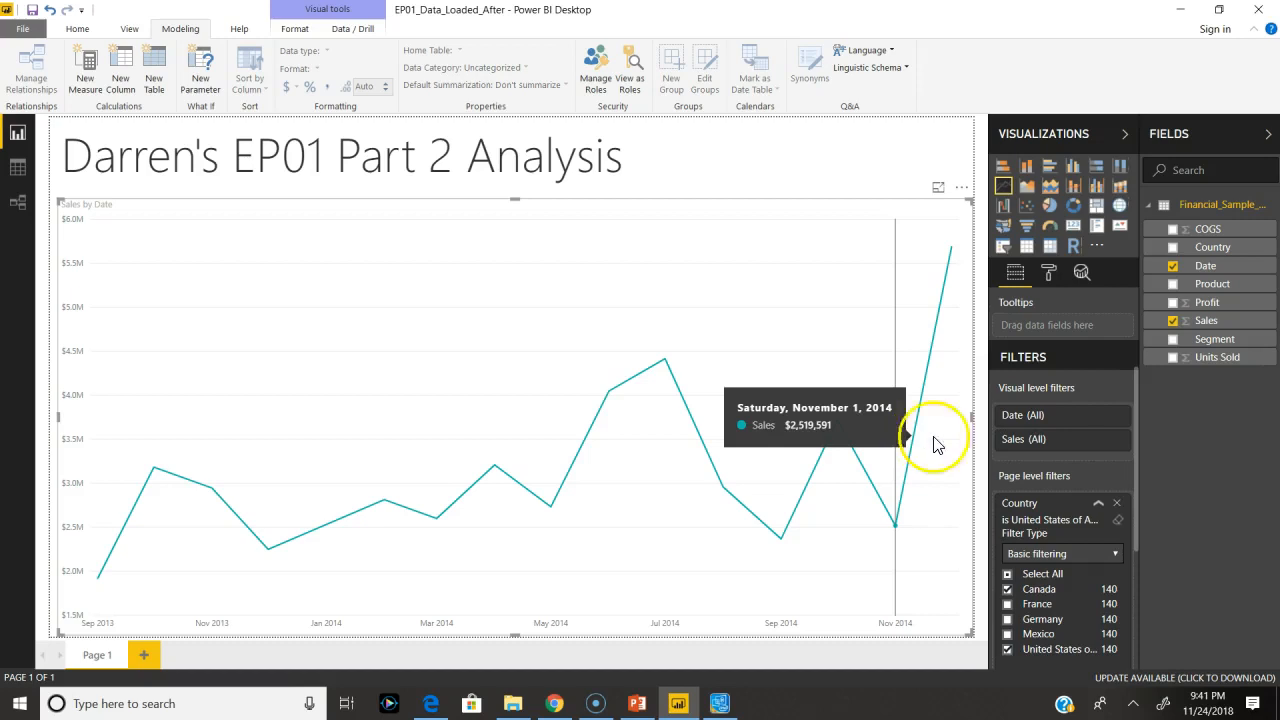
Split the line chart into one line per country by using Country as the legend
drag(1134, 418, 1128, 332)
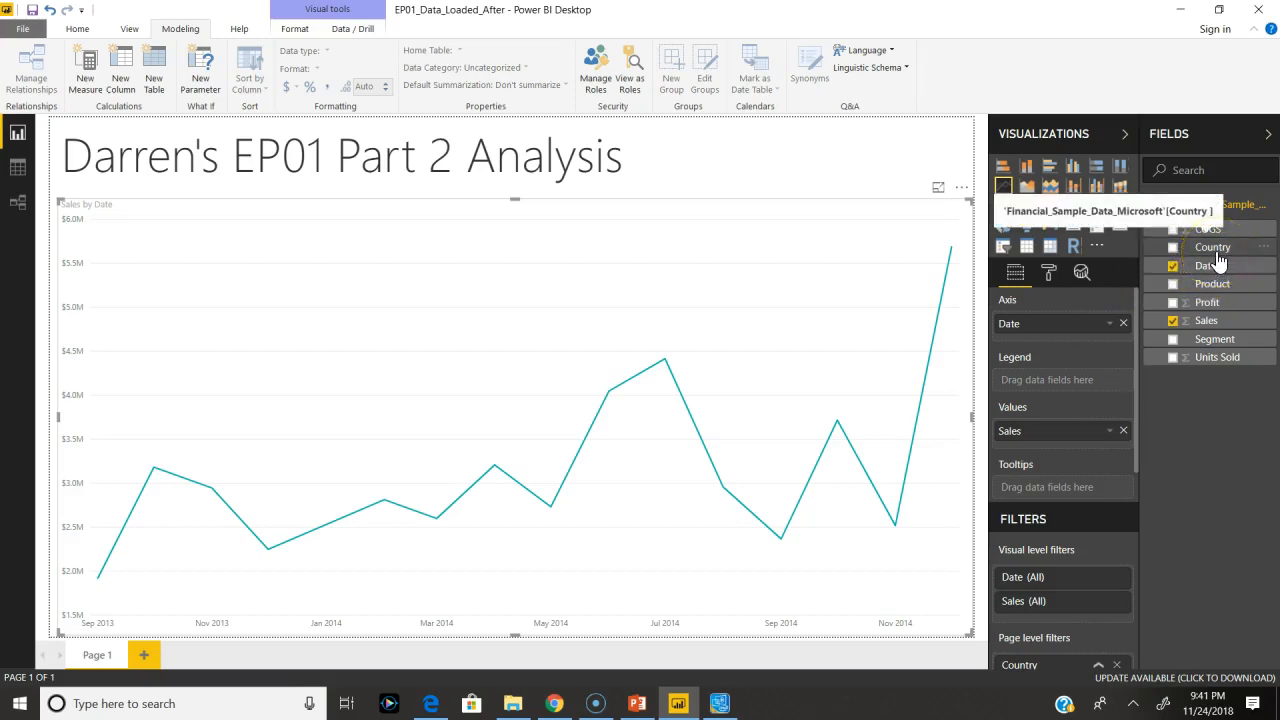
drag(1216, 253, 1070, 385)
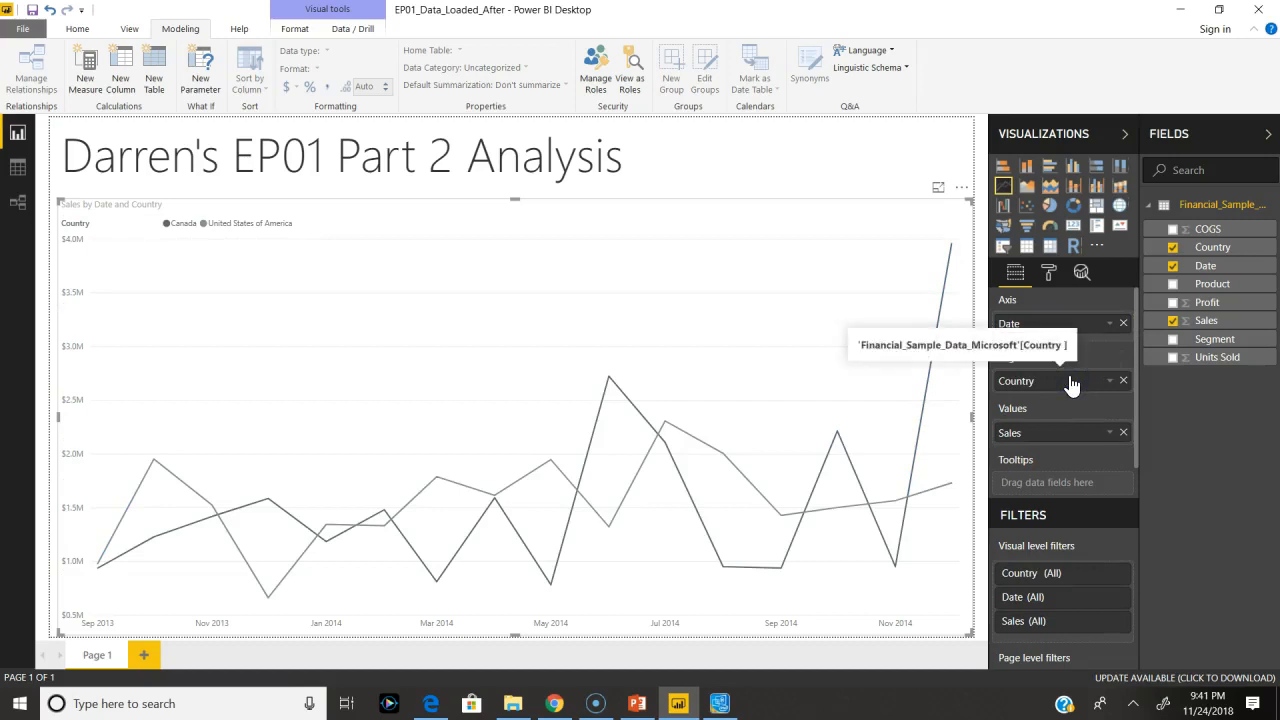
mouse_move(831, 389)
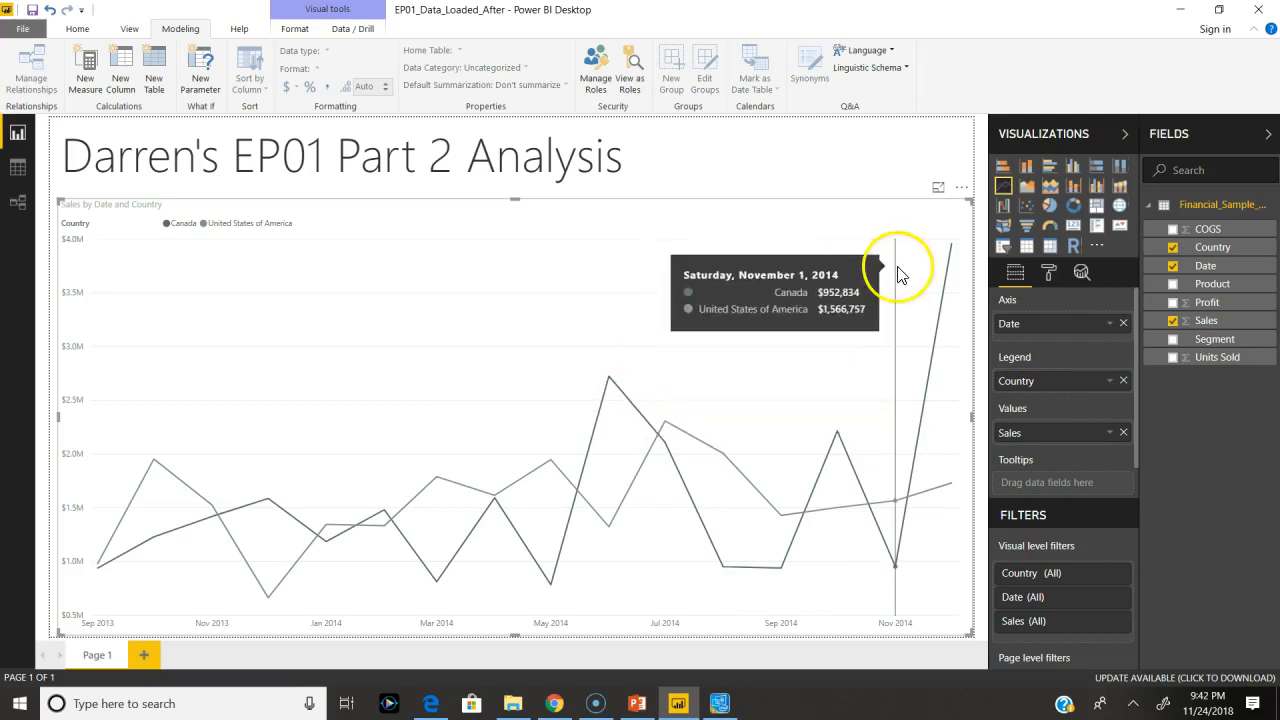
Set the data color of the Canada line to the theme's red
click(1049, 273)
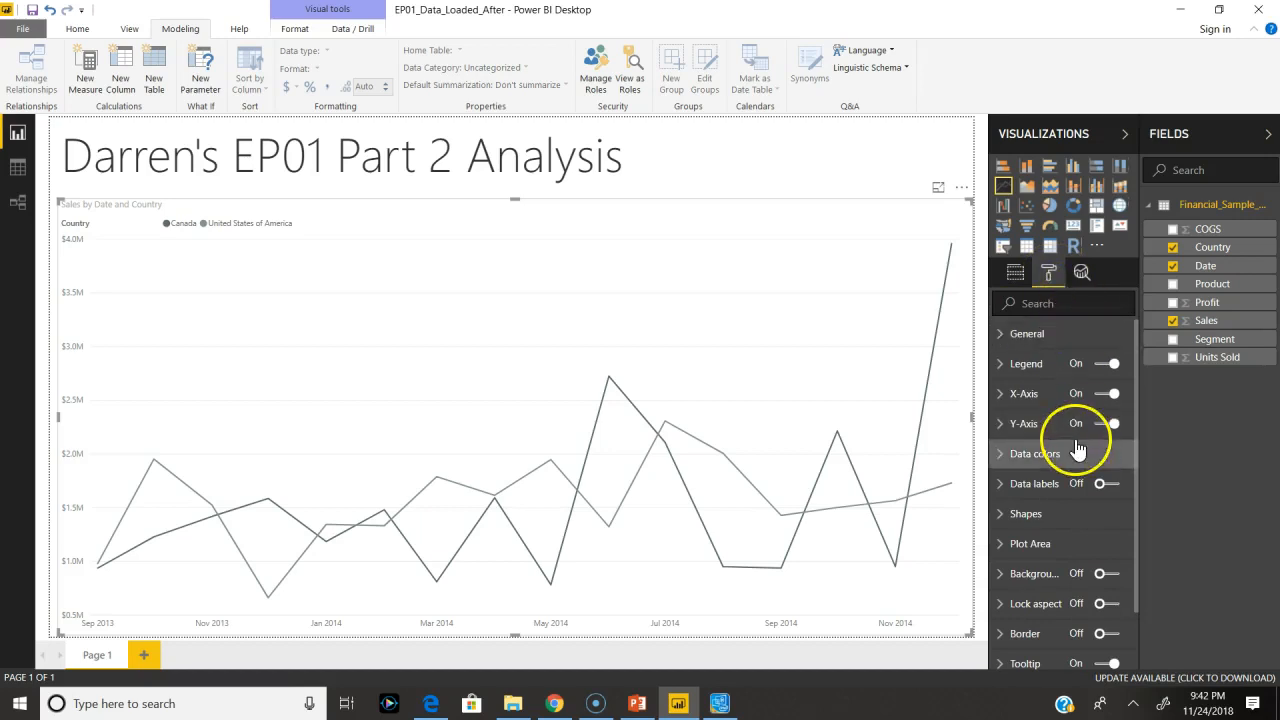
click(1076, 452)
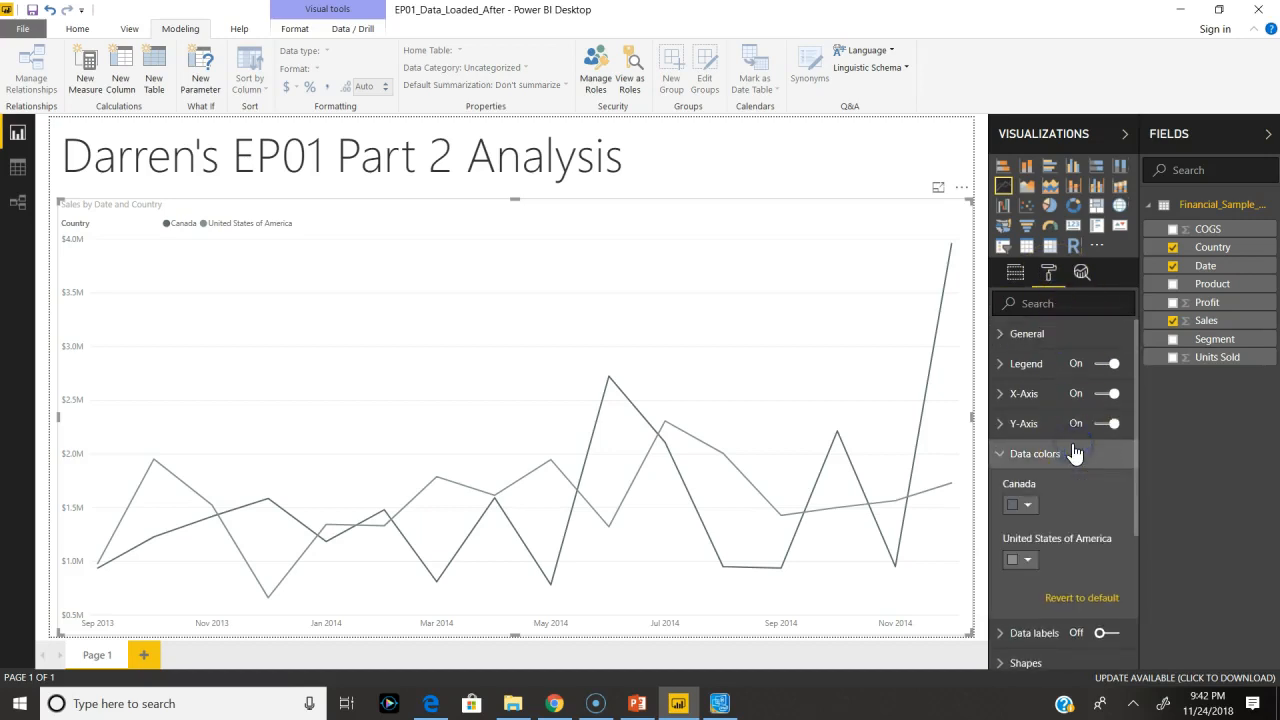
click(1024, 505)
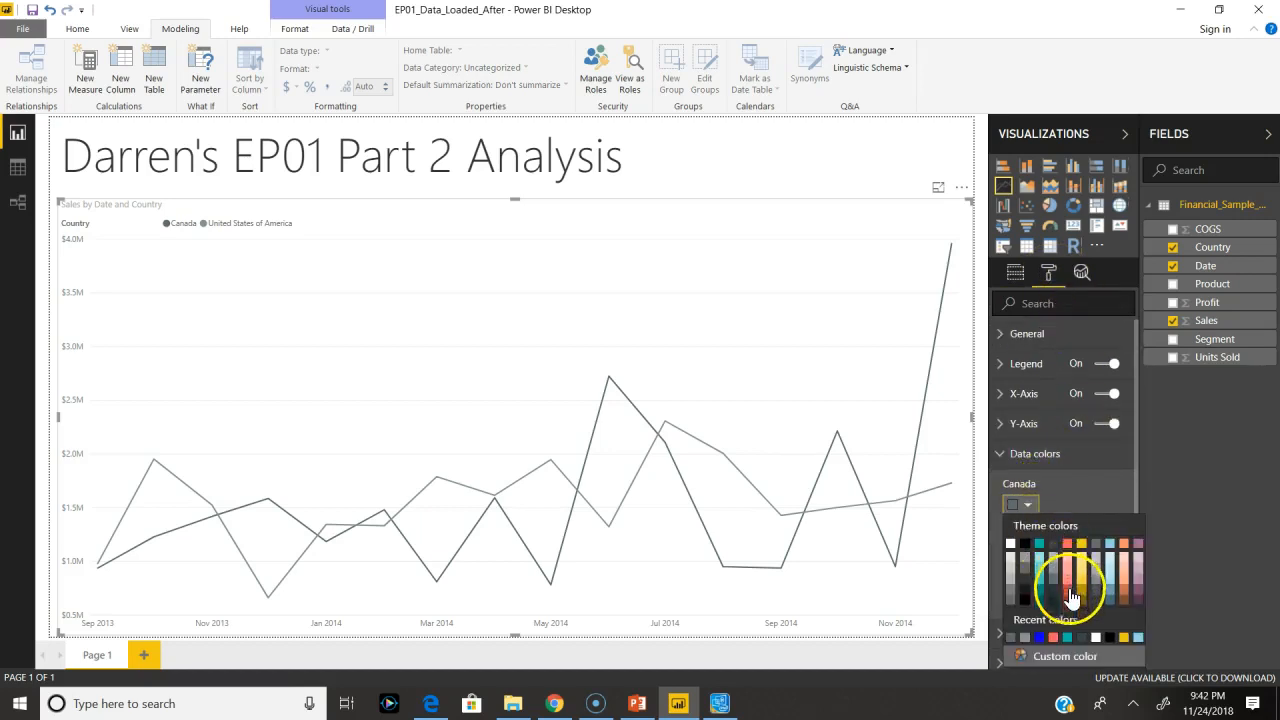
click(1068, 543)
Give the United States of America line a custom blue data color
click(1020, 559)
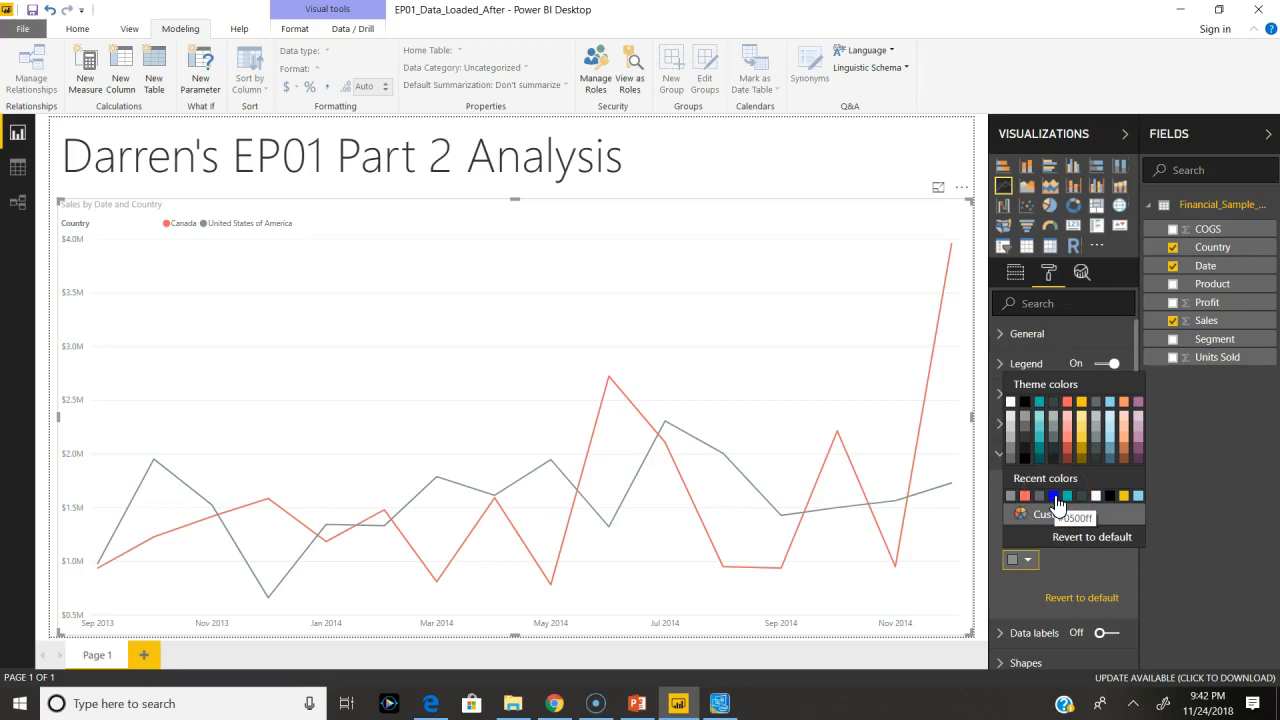
click(1050, 514)
click(1107, 500)
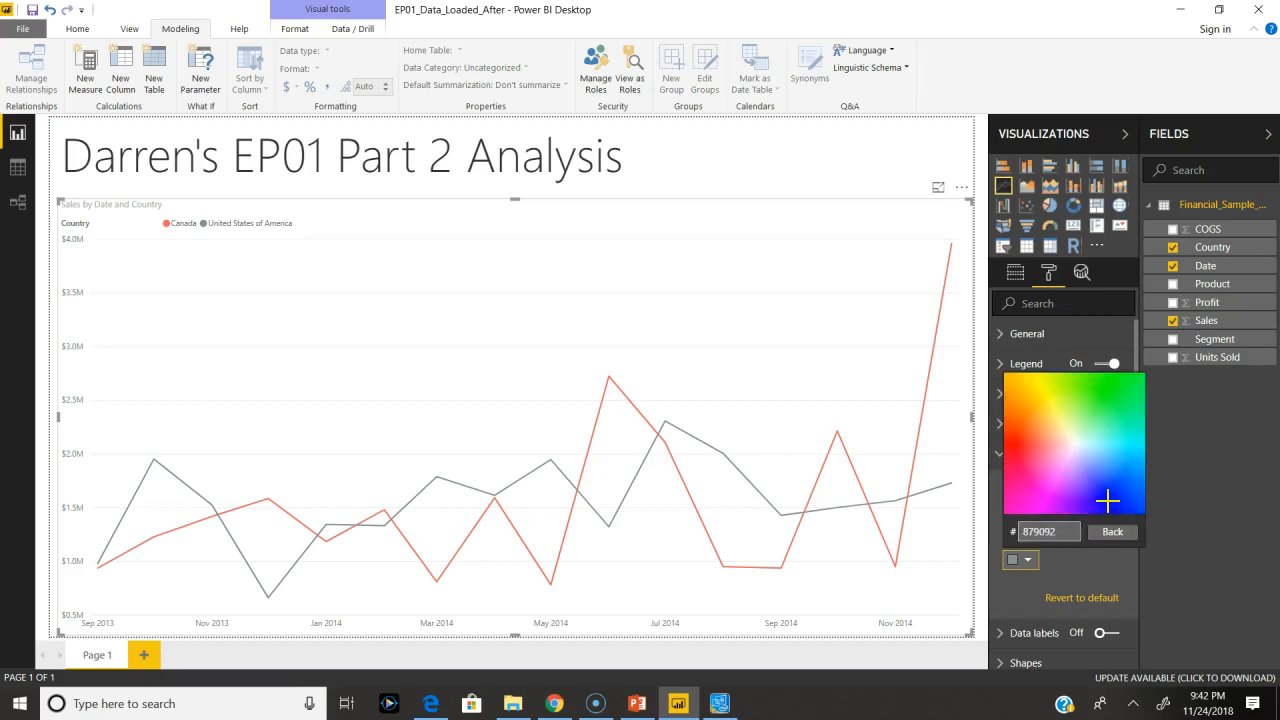
click(1108, 502)
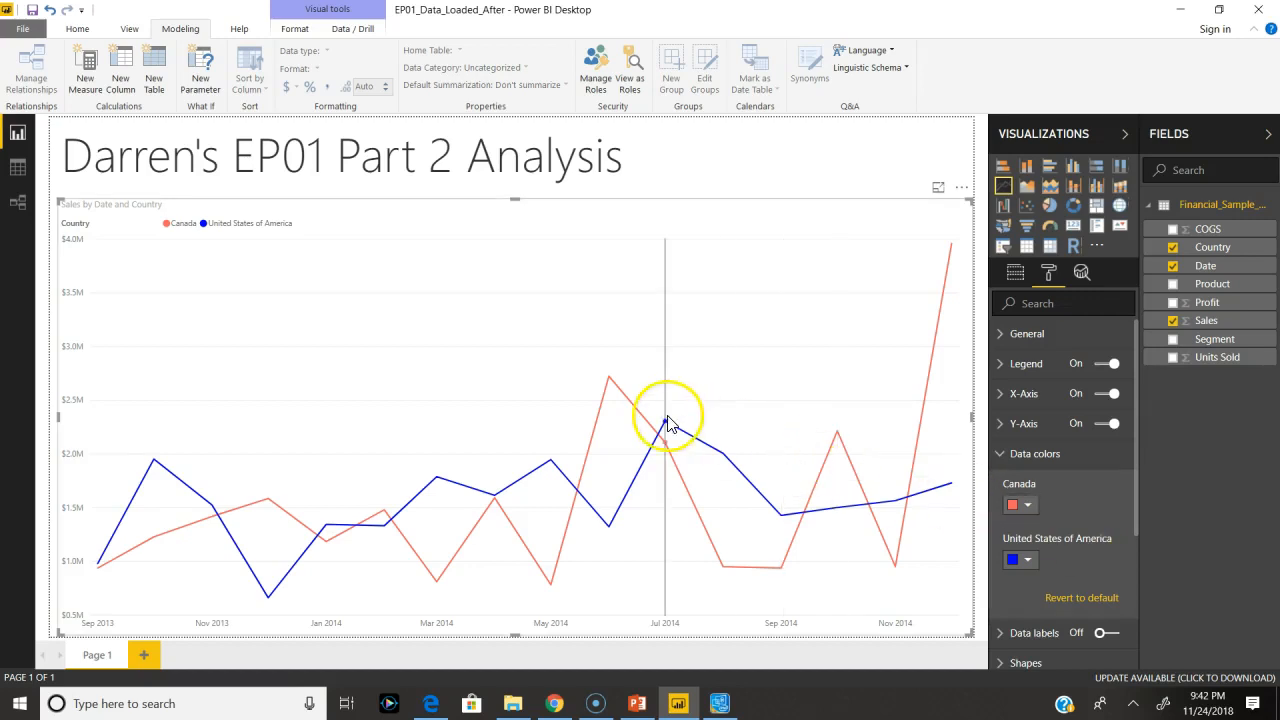
mouse_move(664, 422)
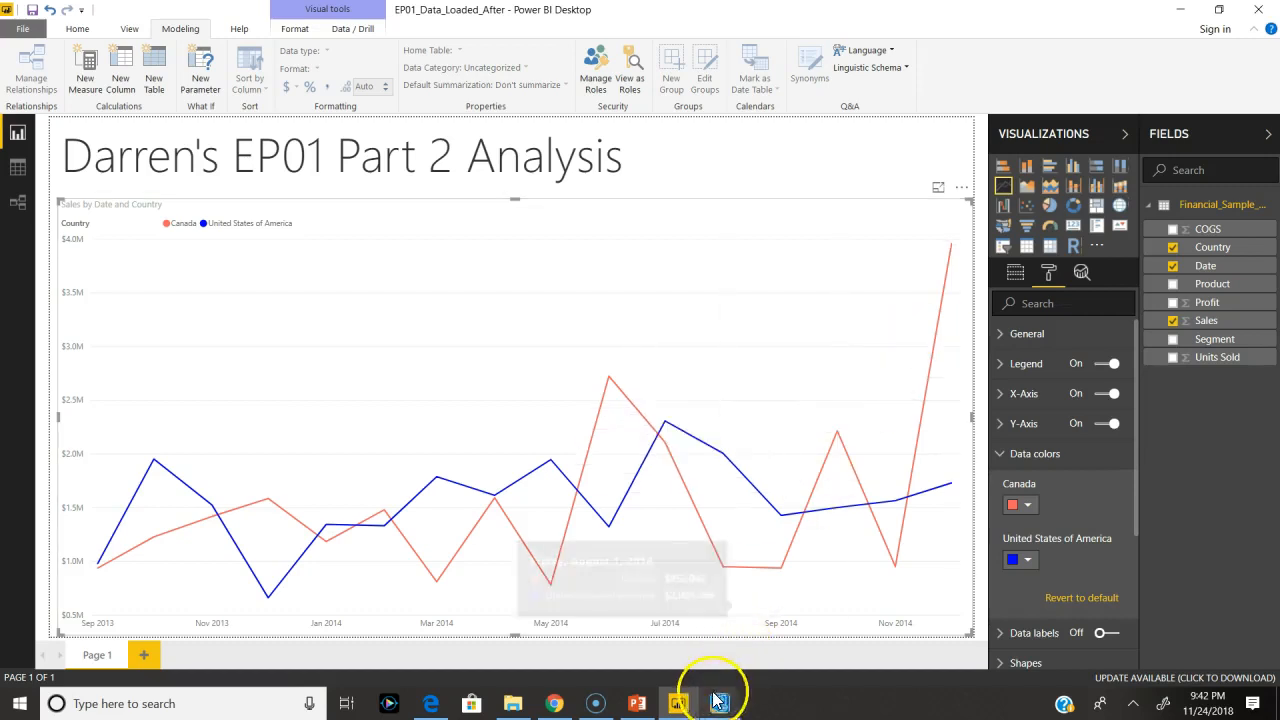
mouse_move(678, 703)
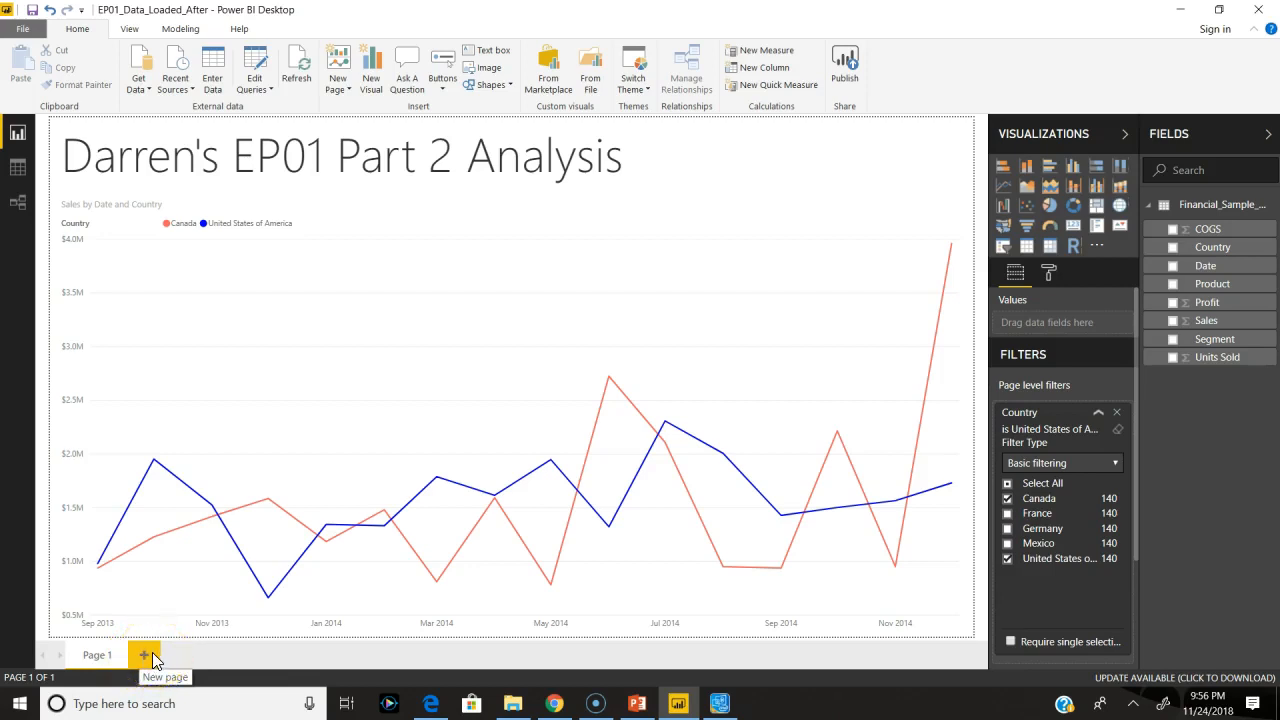
Add a new report page with a text box containing the author's first name plus "New Page" and a second line "Canada Product analysis"
click(144, 655)
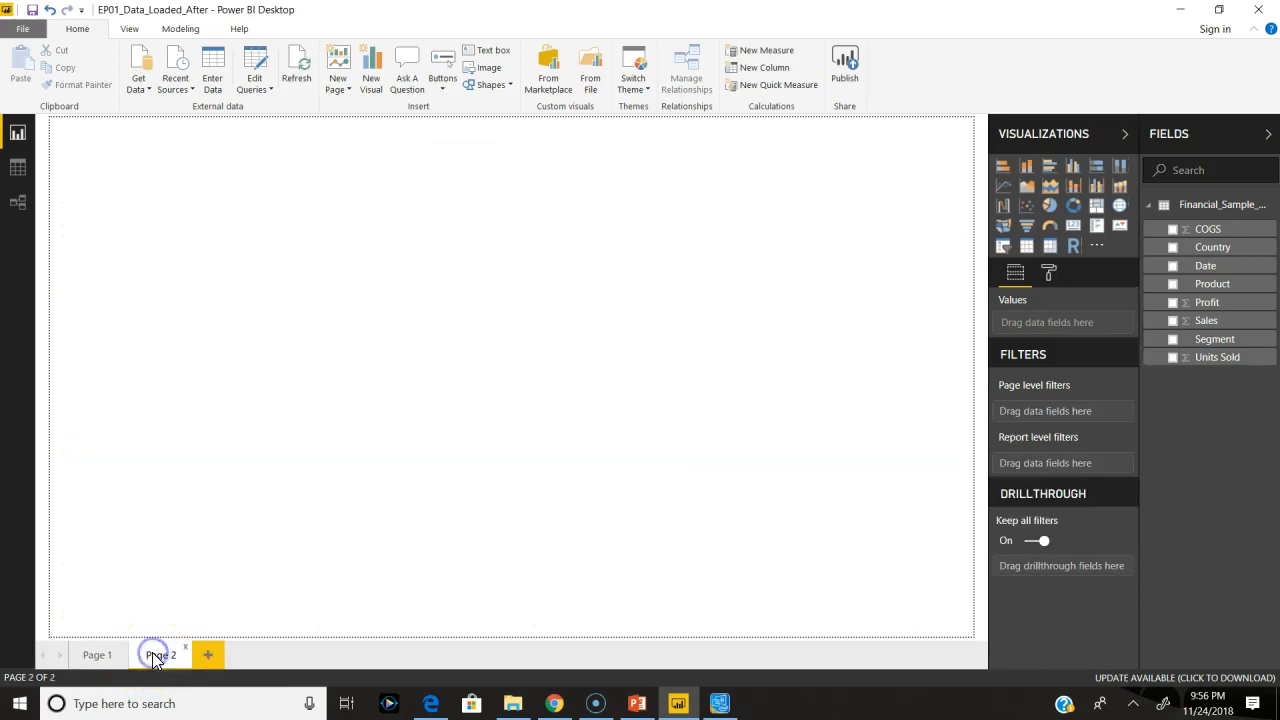
click(489, 52)
text(Darren's New Page)
key(Return)
text(C)
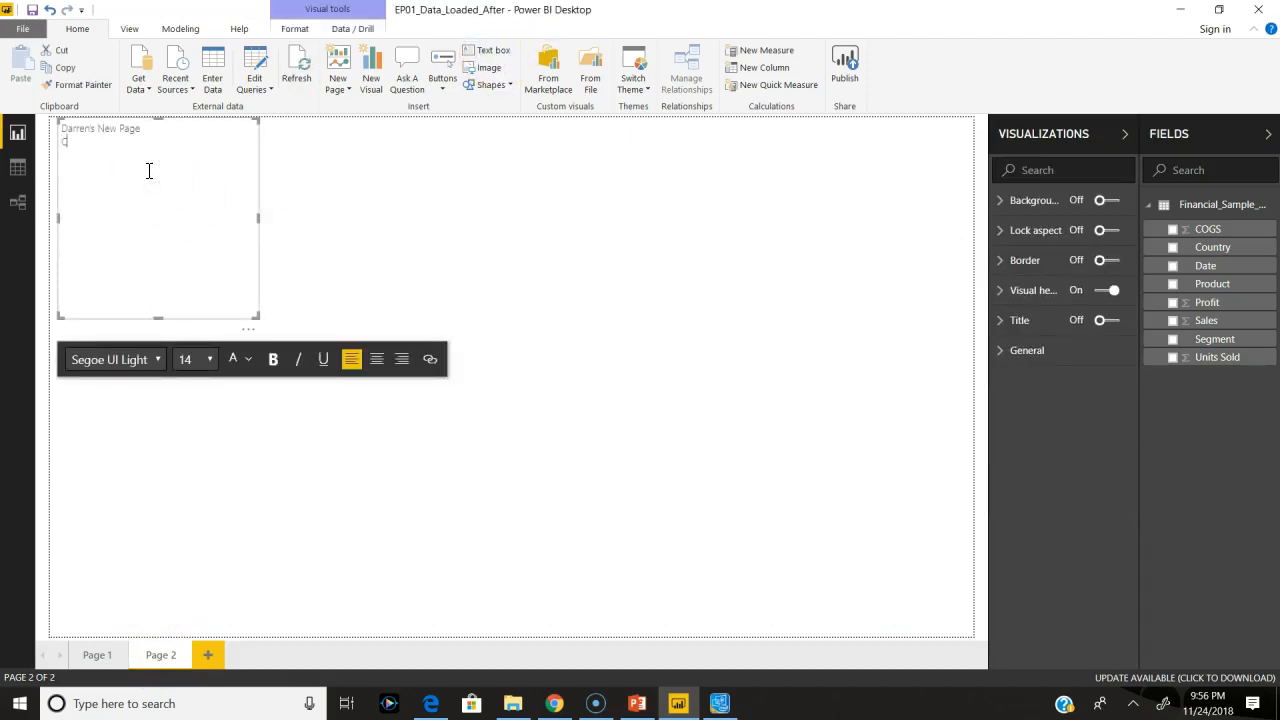
text(andada Product analysis)
Italicize the "Canada Product analysis" line and shrink the text box to fit its two lines
drag(168, 145, 49, 157)
click(265, 318)
click(175, 140)
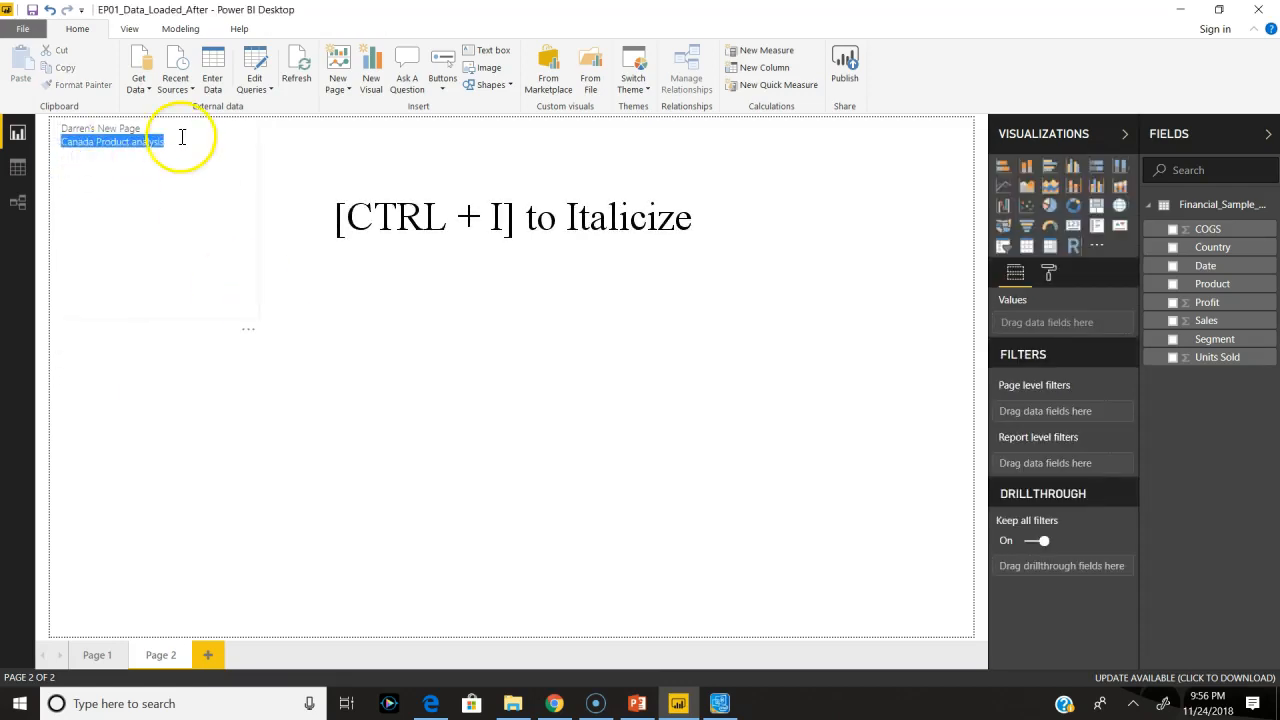
key(ctrl+i)
click(243, 286)
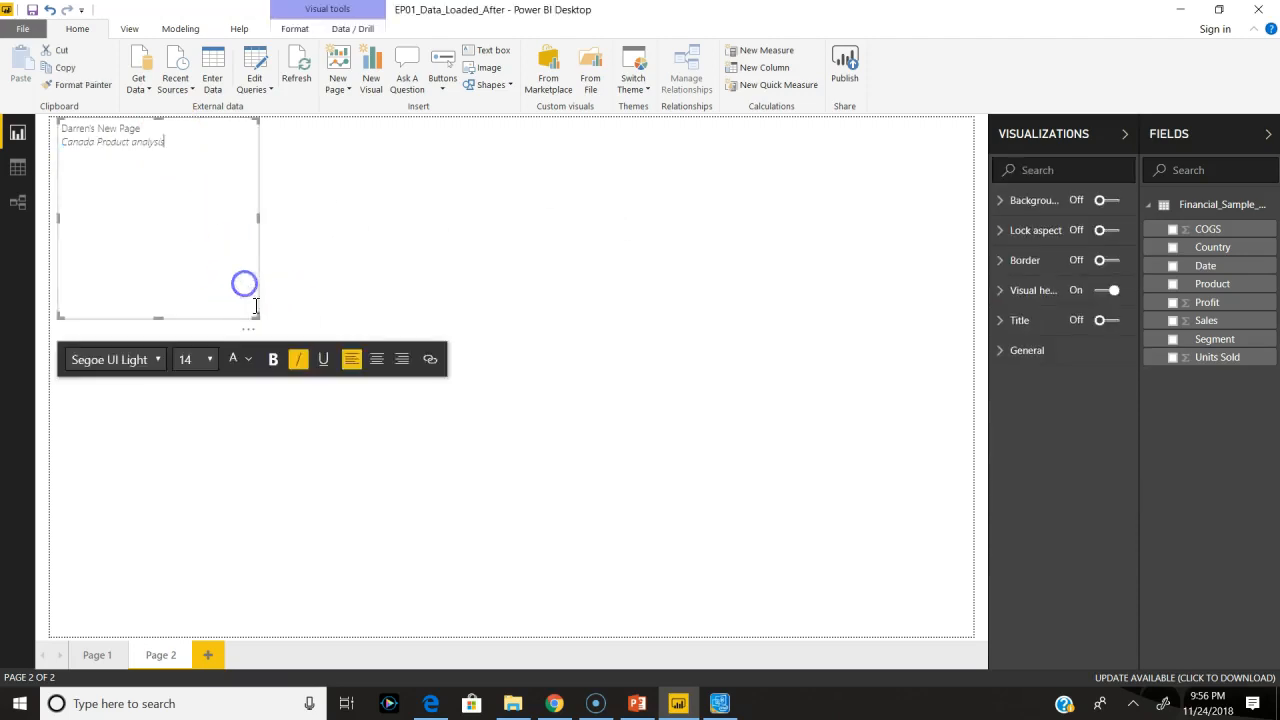
drag(254, 314, 218, 170)
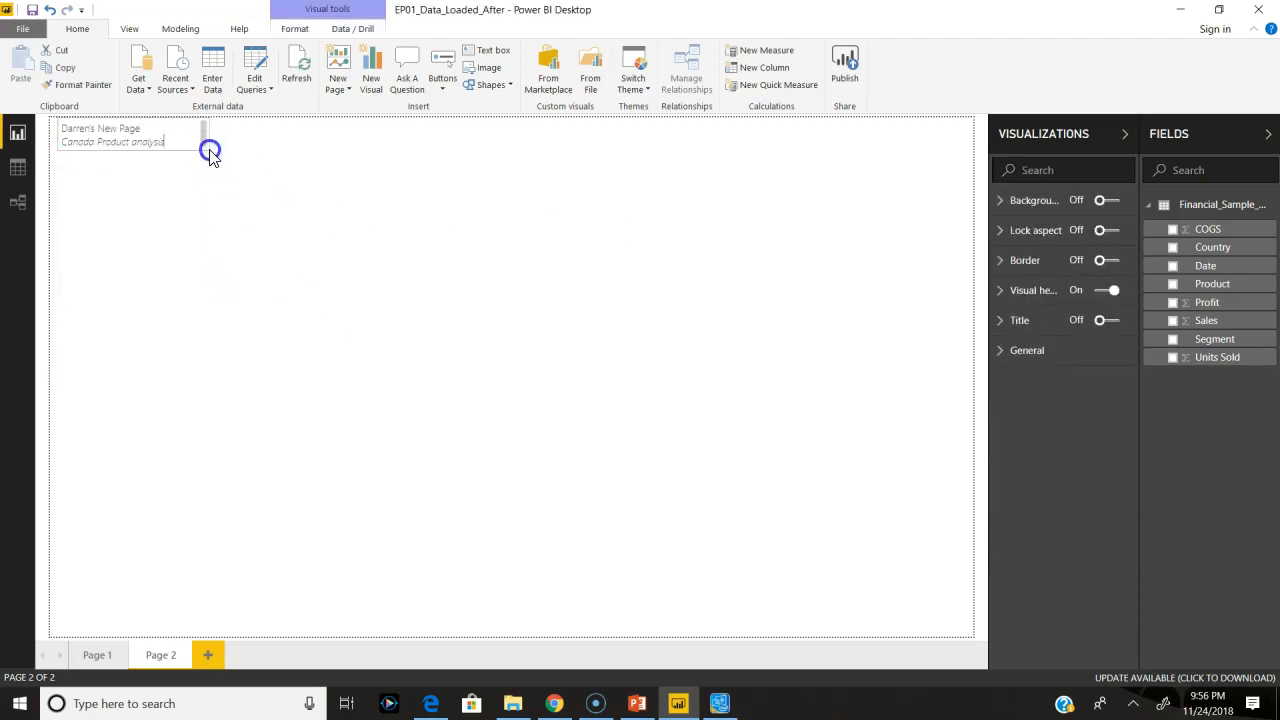
click(186, 228)
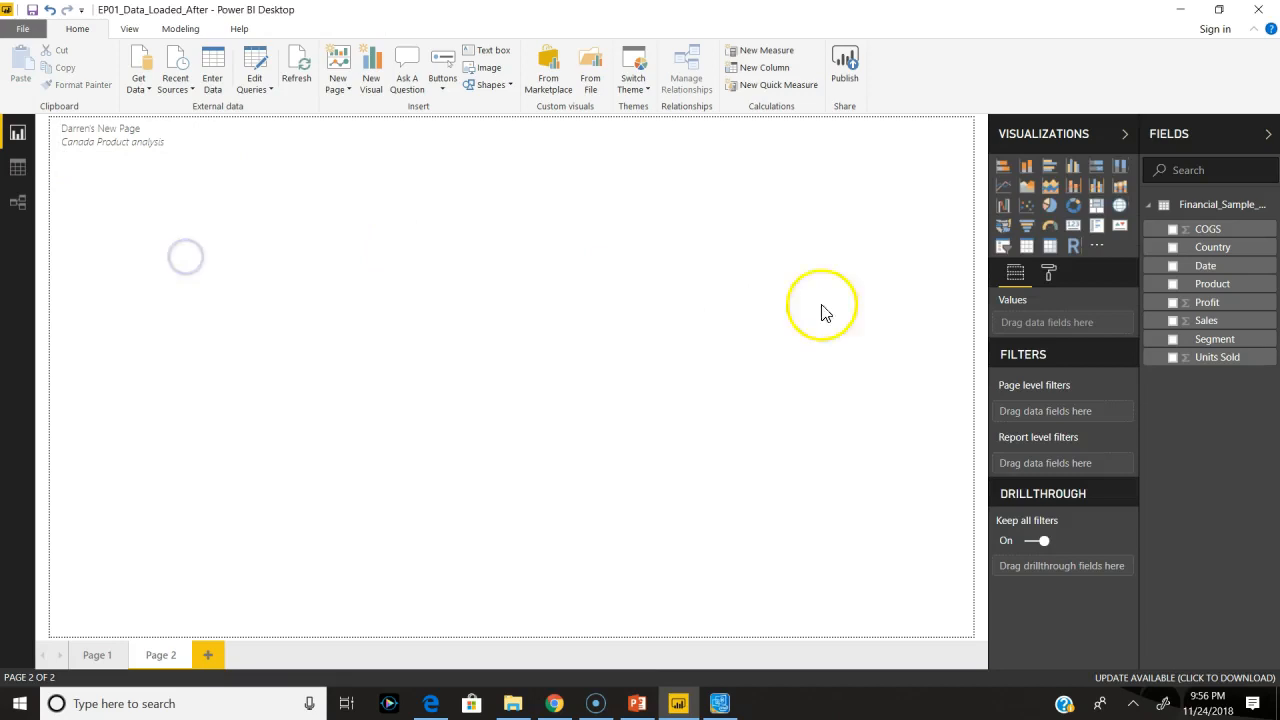
Insert a table visual, enlarge it across most of the page below the heading, and fill it with Sales and Product
click(1027, 248)
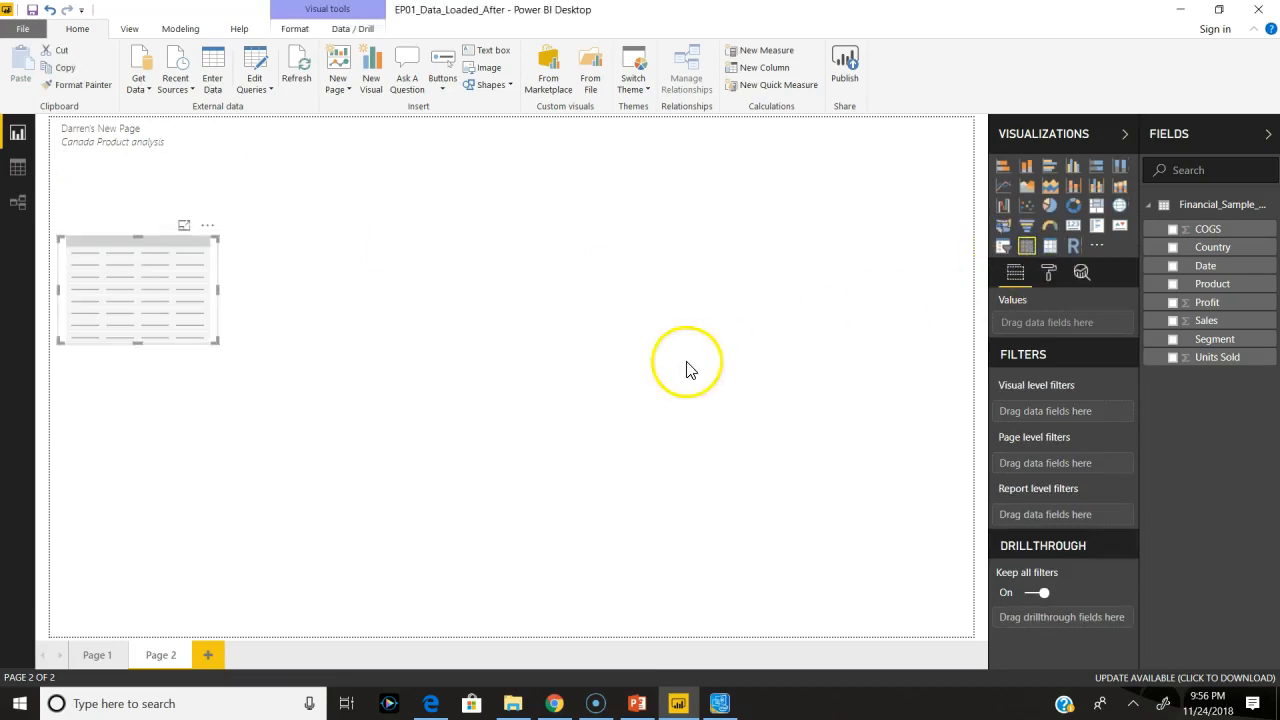
drag(236, 350, 935, 548)
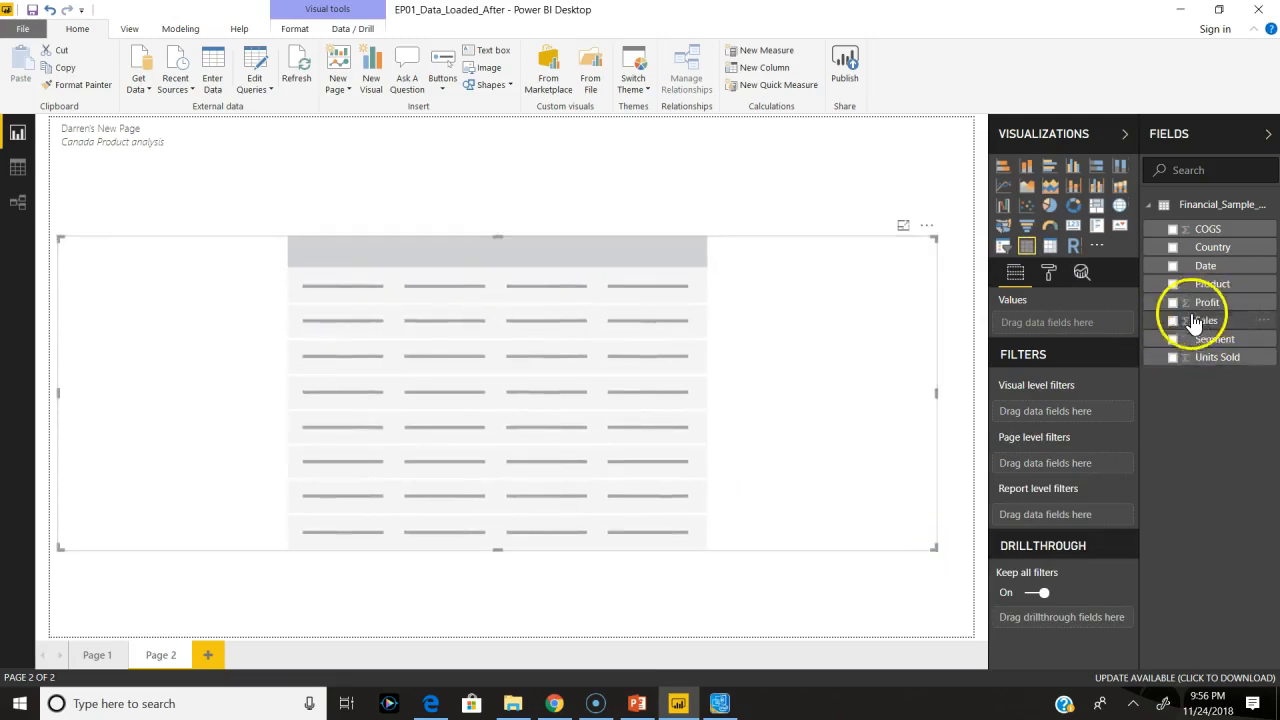
click(1174, 321)
click(1173, 284)
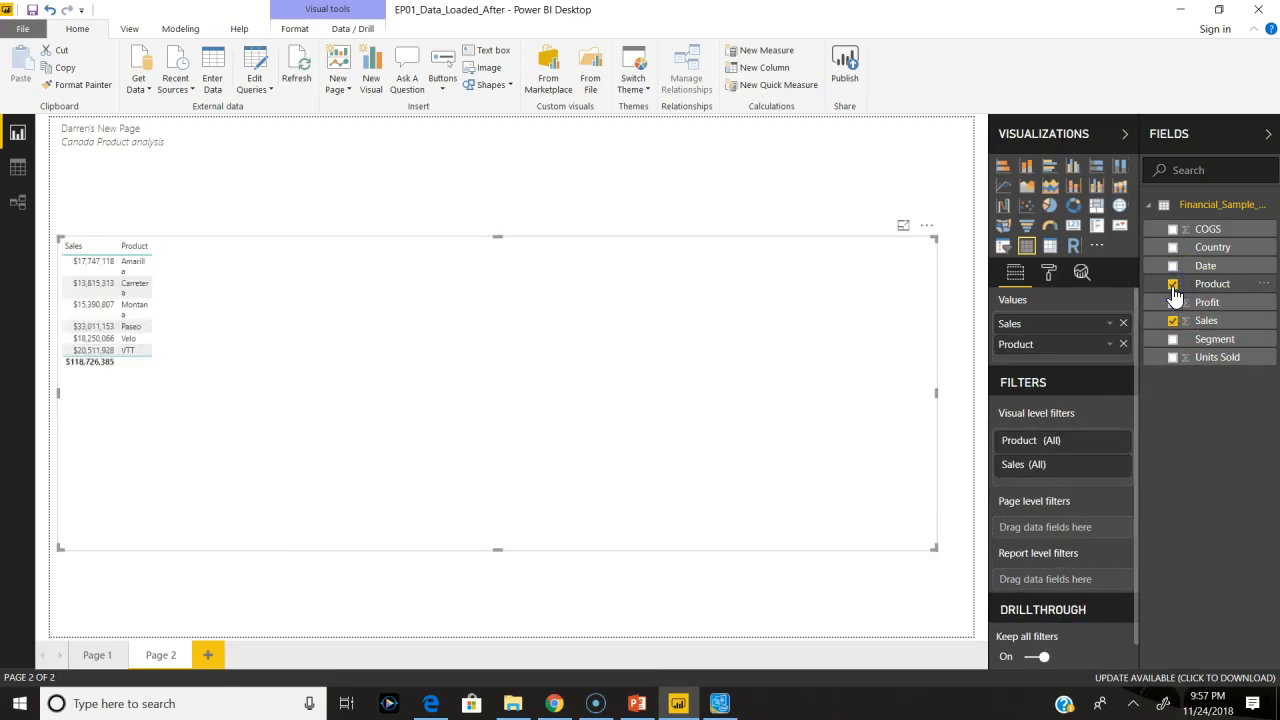
Add a page-level filter on Country to the new page that keeps only Canada
drag(1131, 341, 1140, 414)
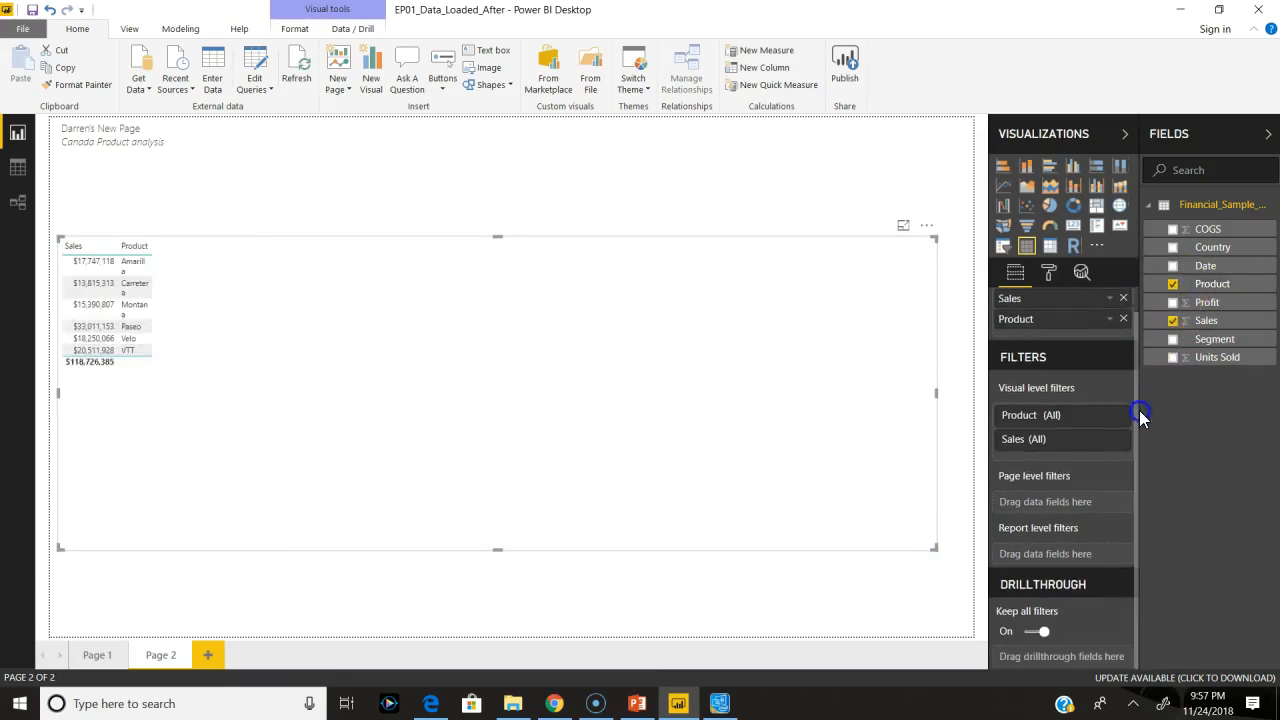
drag(1212, 248, 1043, 505)
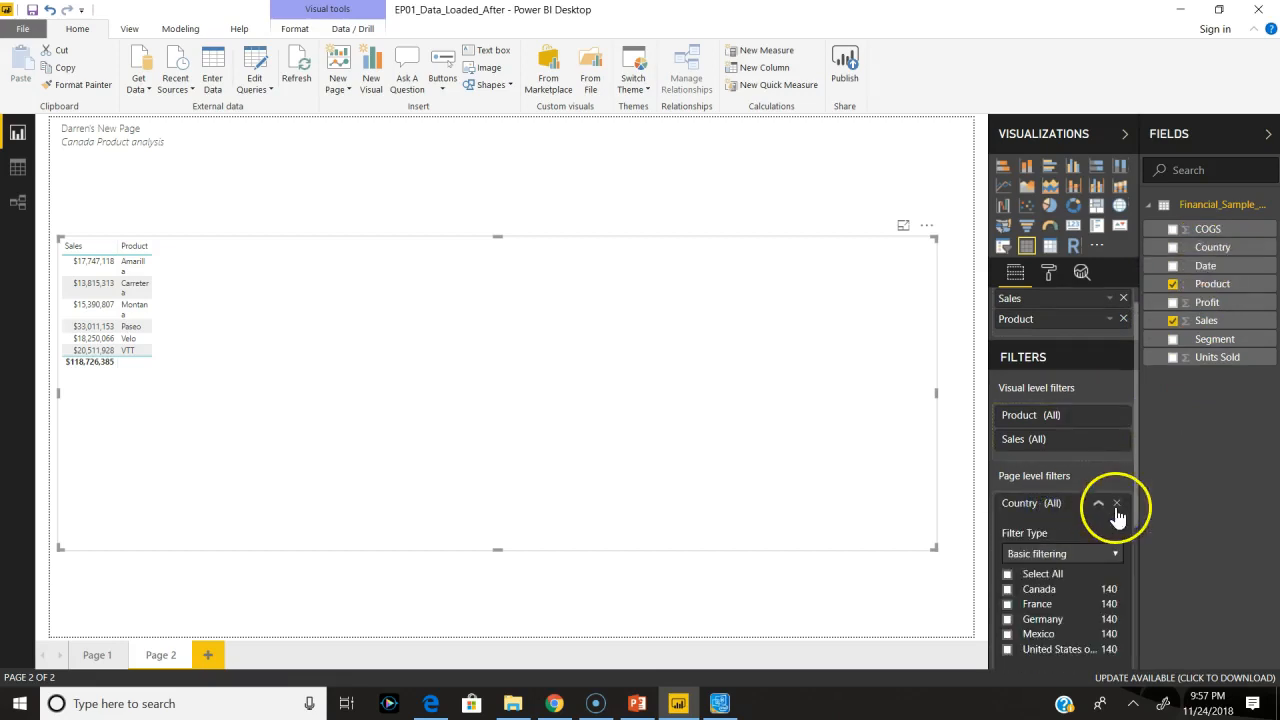
click(1008, 590)
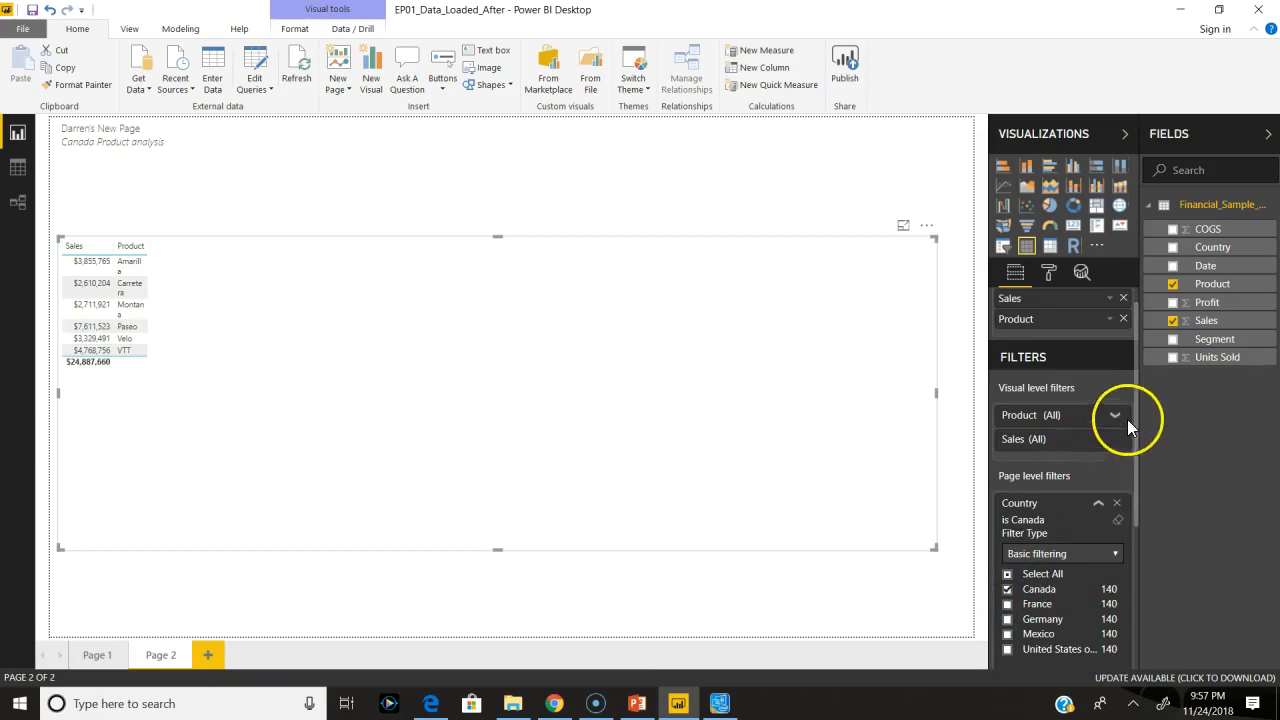
scroll(1124, 385, up, 1)
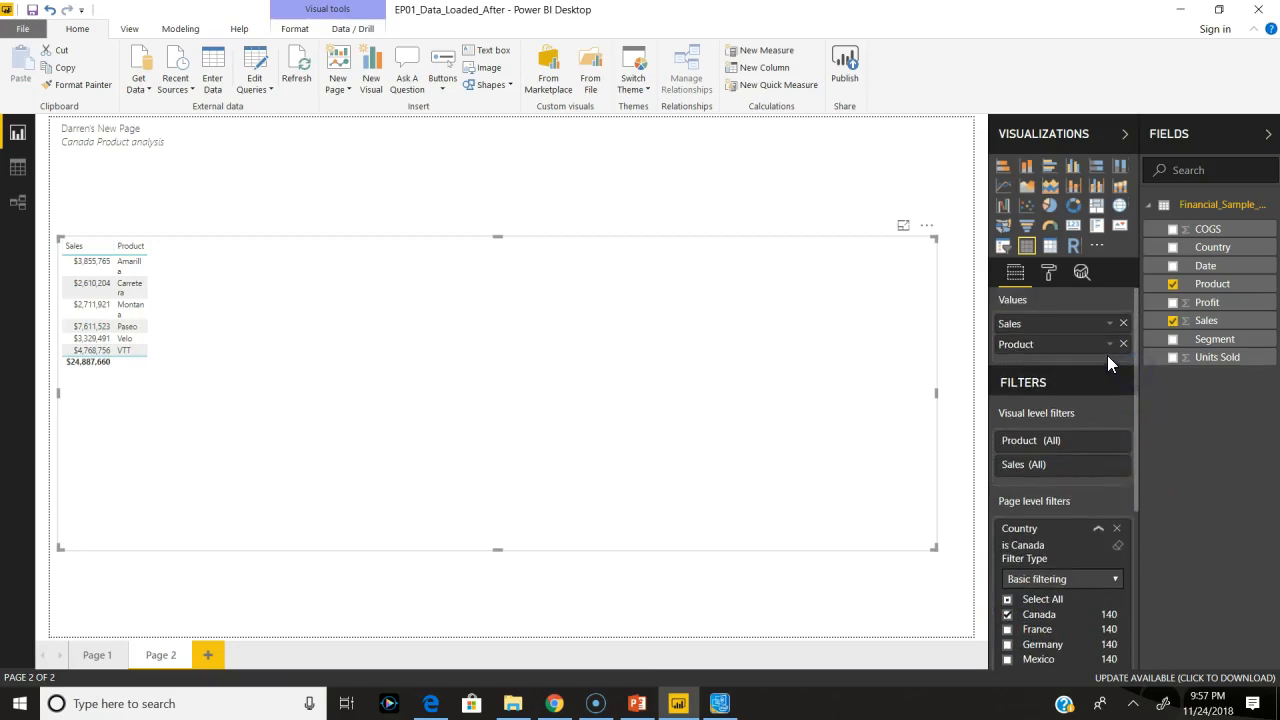
Add the Date field to the table as a plain date instead of a hierarchy, and widen the Product column
drag(1205, 266, 1108, 370)
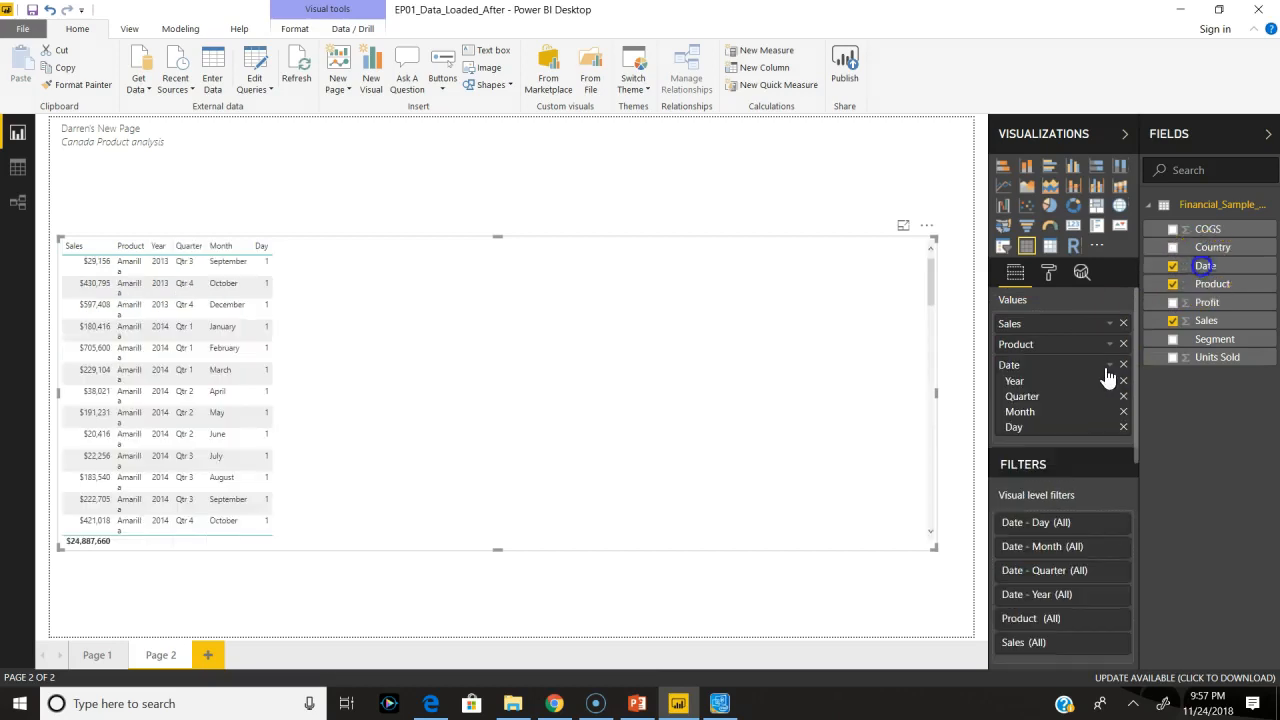
click(1110, 366)
click(1068, 442)
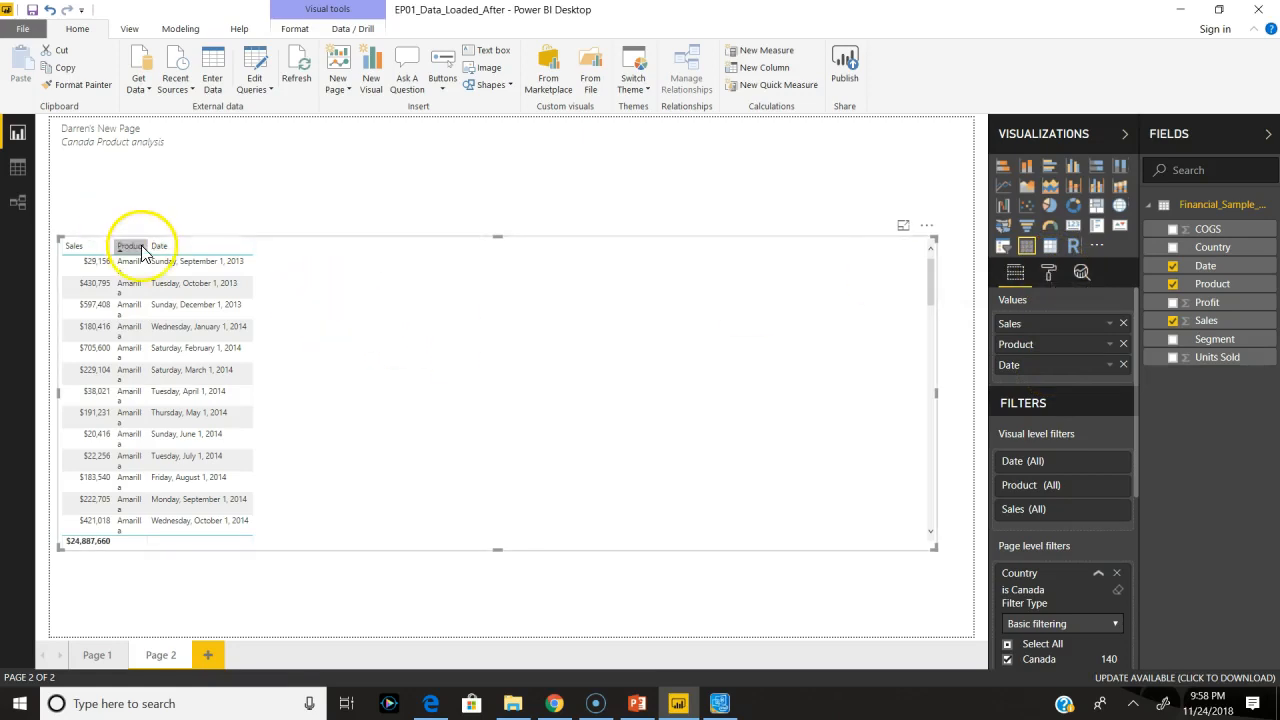
drag(150, 247, 195, 248)
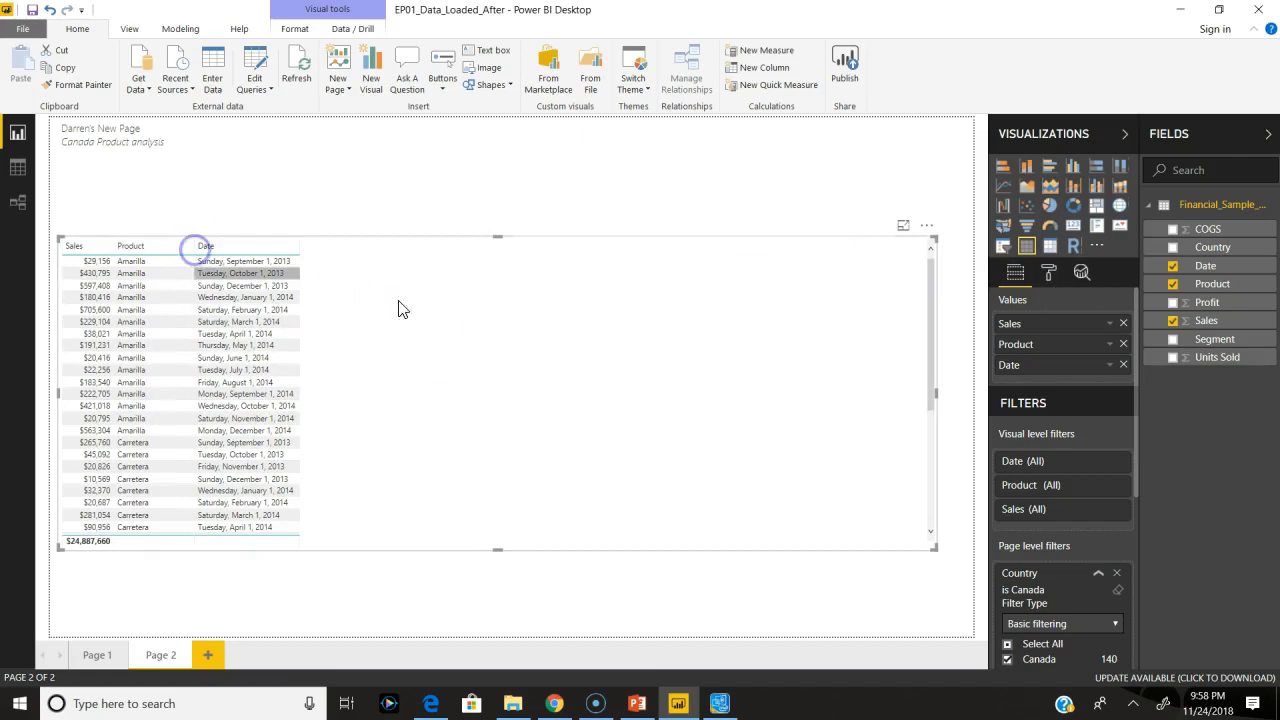
Set the text size of the table's values to 16 and widen the Sales and Product columns
click(1048, 272)
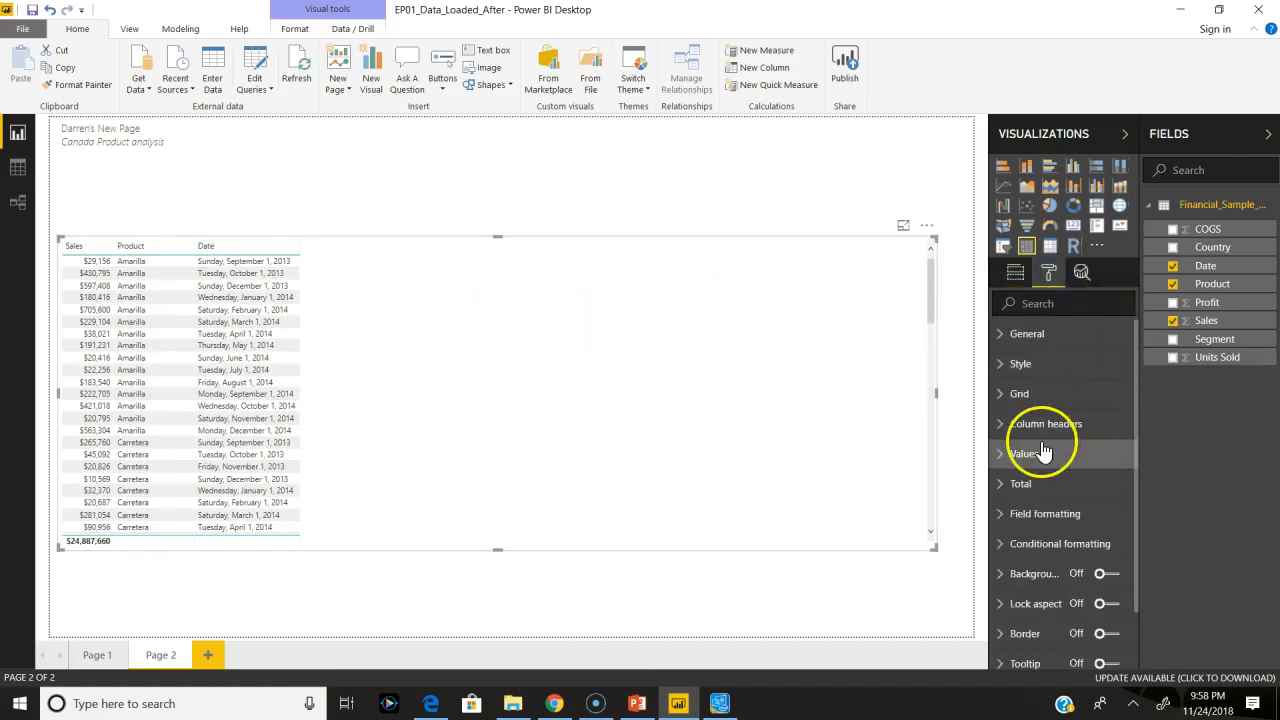
click(1095, 452)
scroll(1080, 500, down, 5)
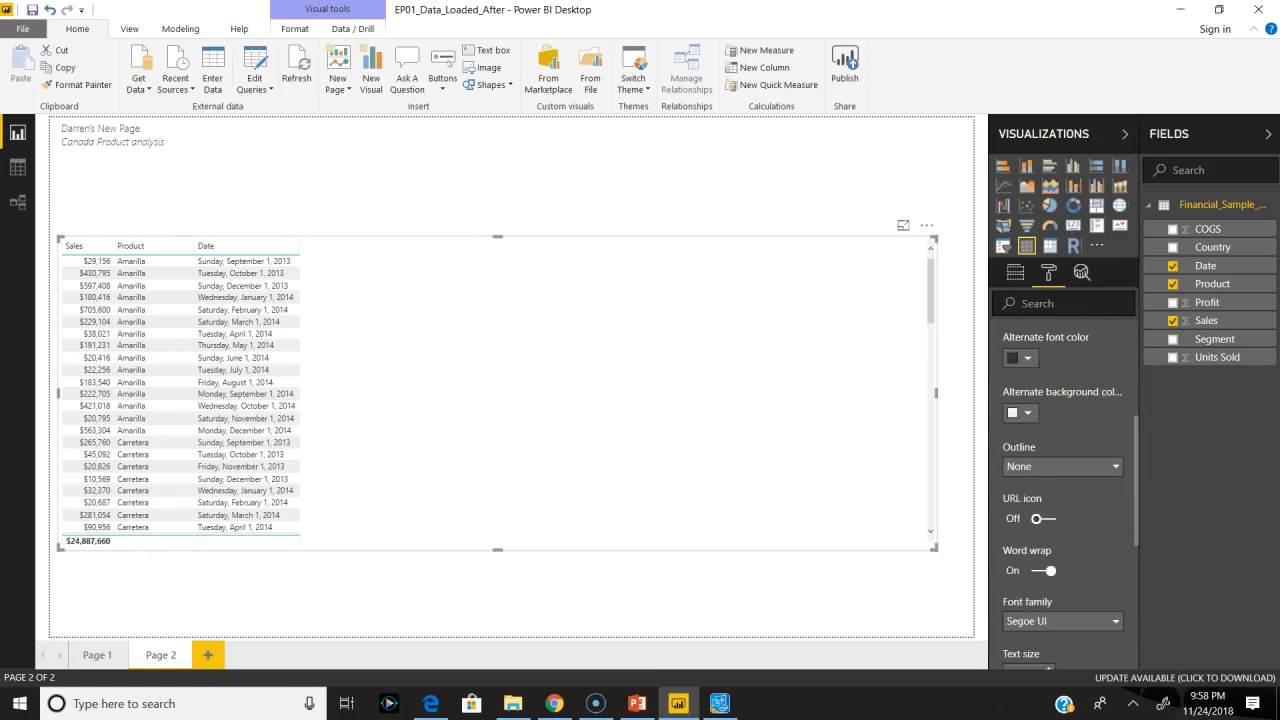
click(1020, 565)
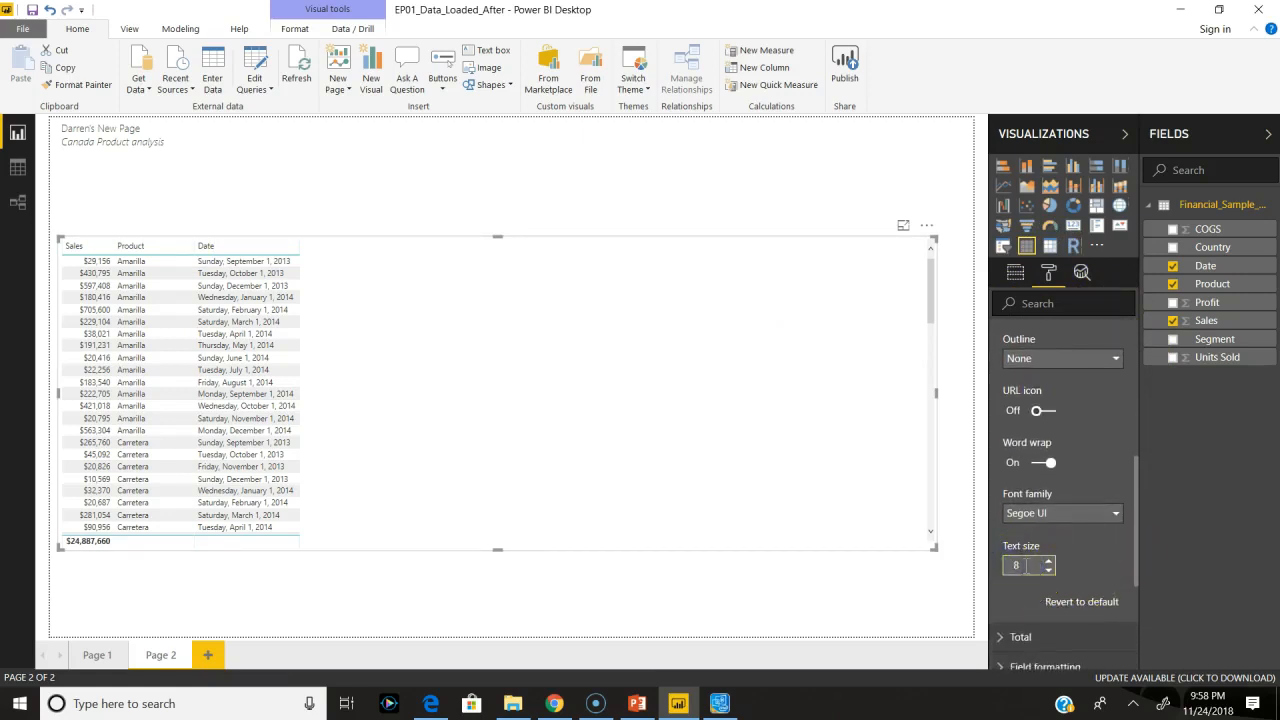
click(1048, 561)
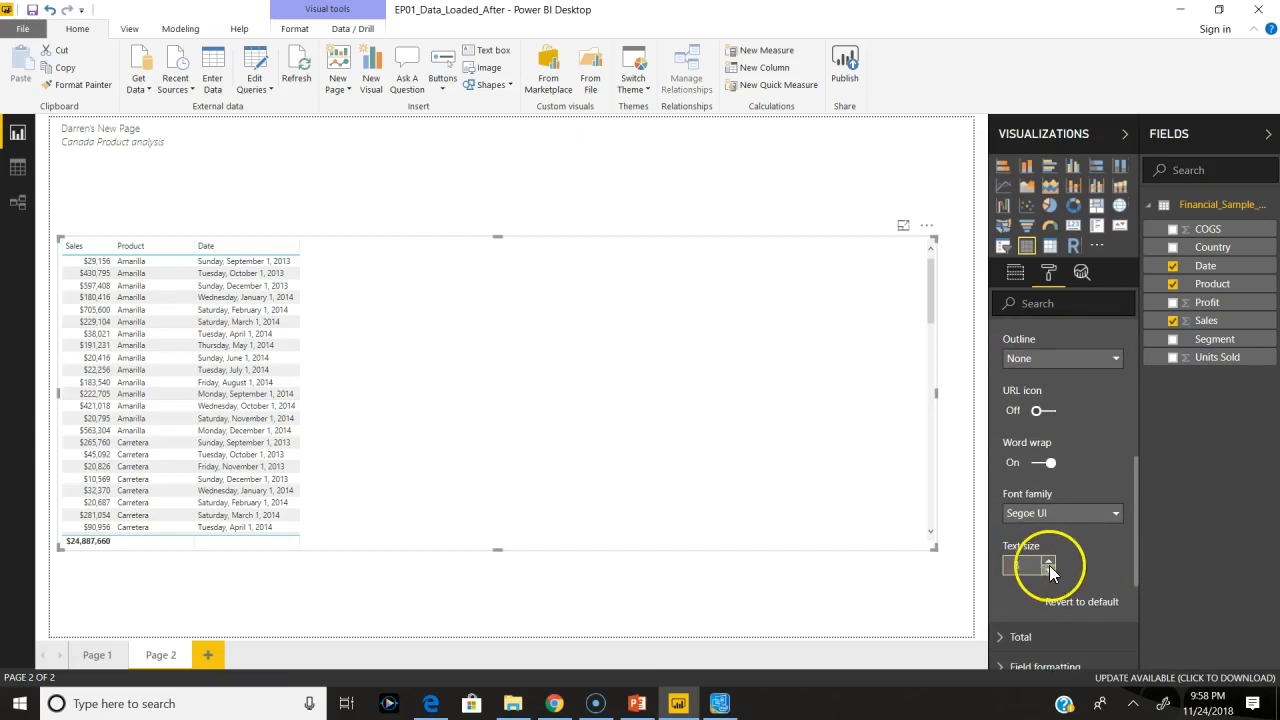
click(1048, 561)
click(1048, 563)
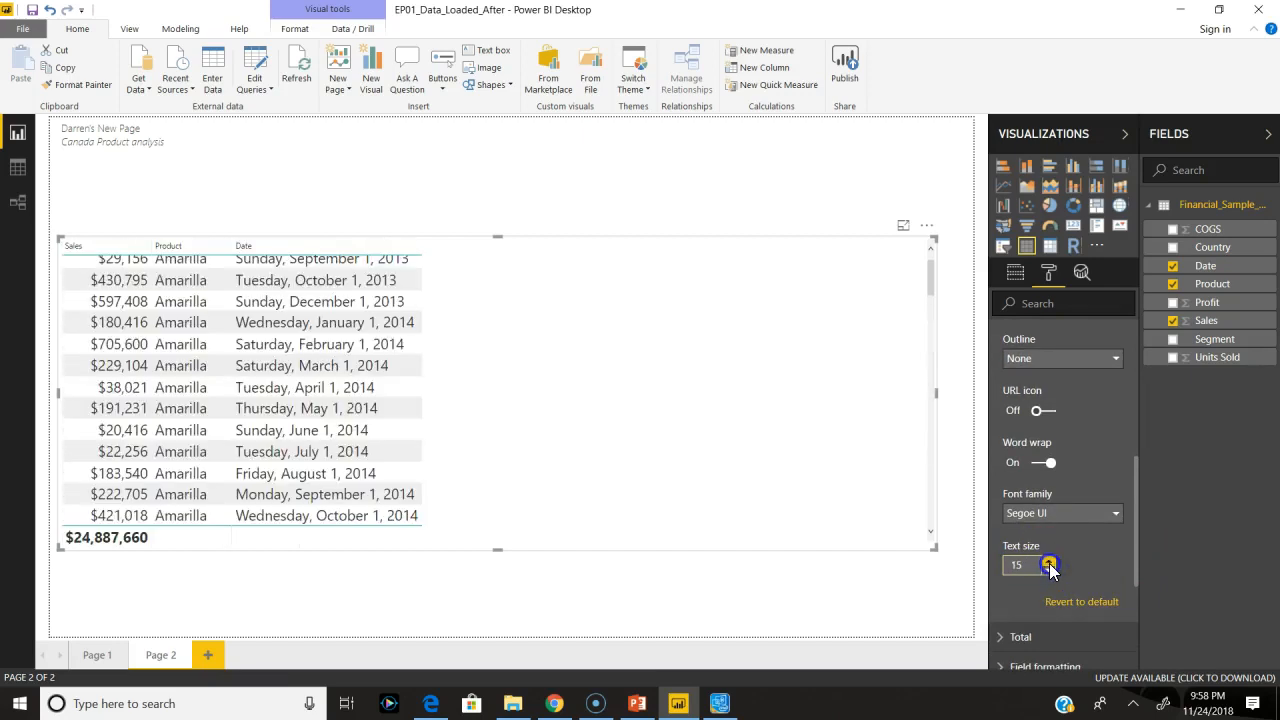
click(1048, 562)
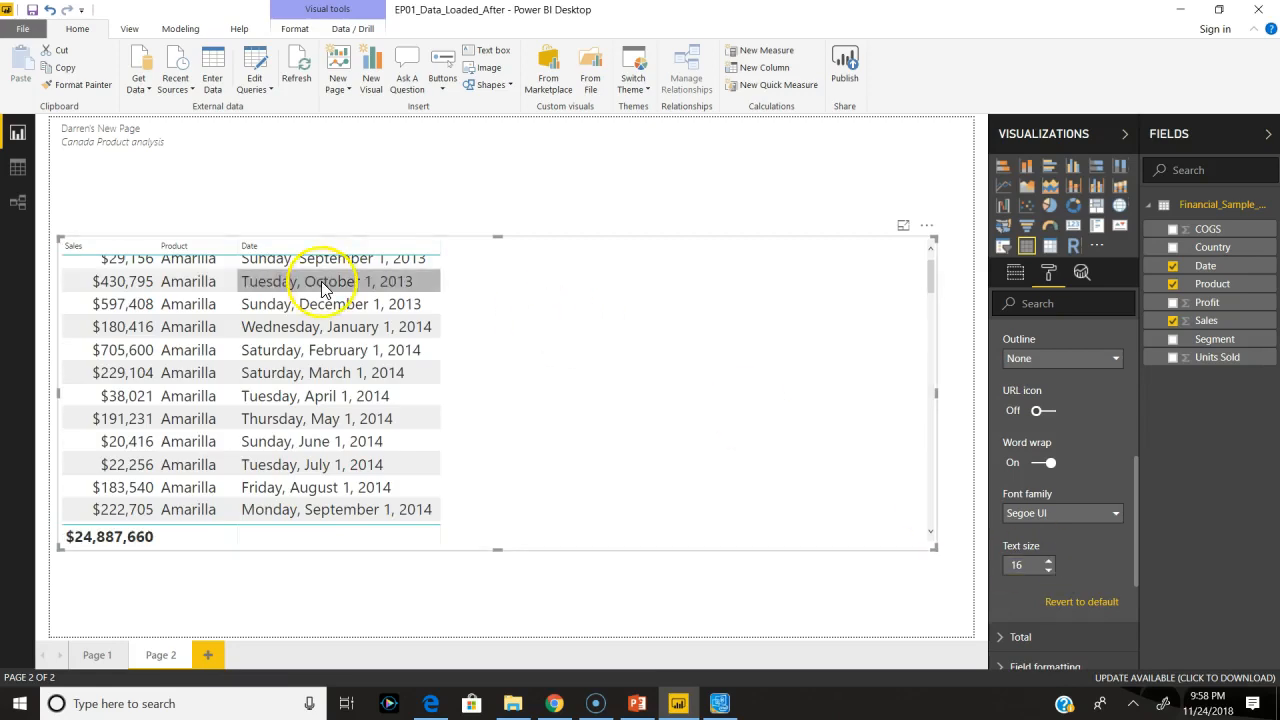
drag(157, 247, 190, 246)
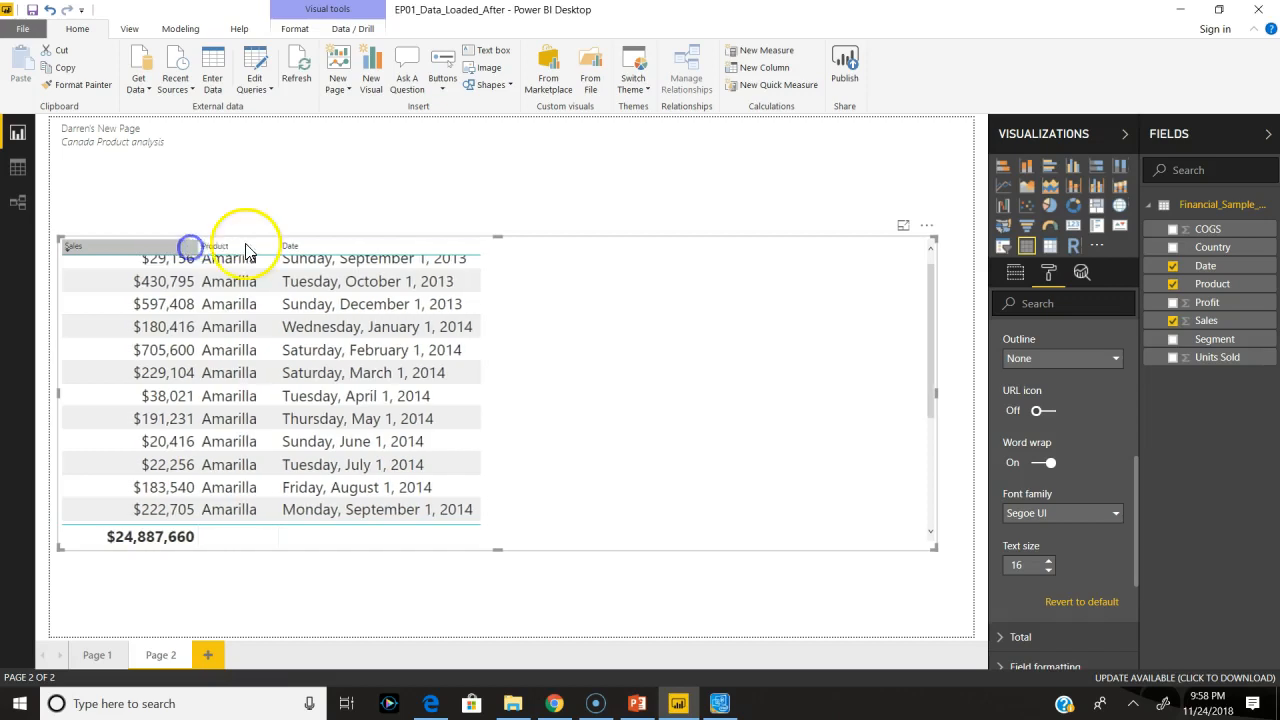
drag(283, 247, 313, 248)
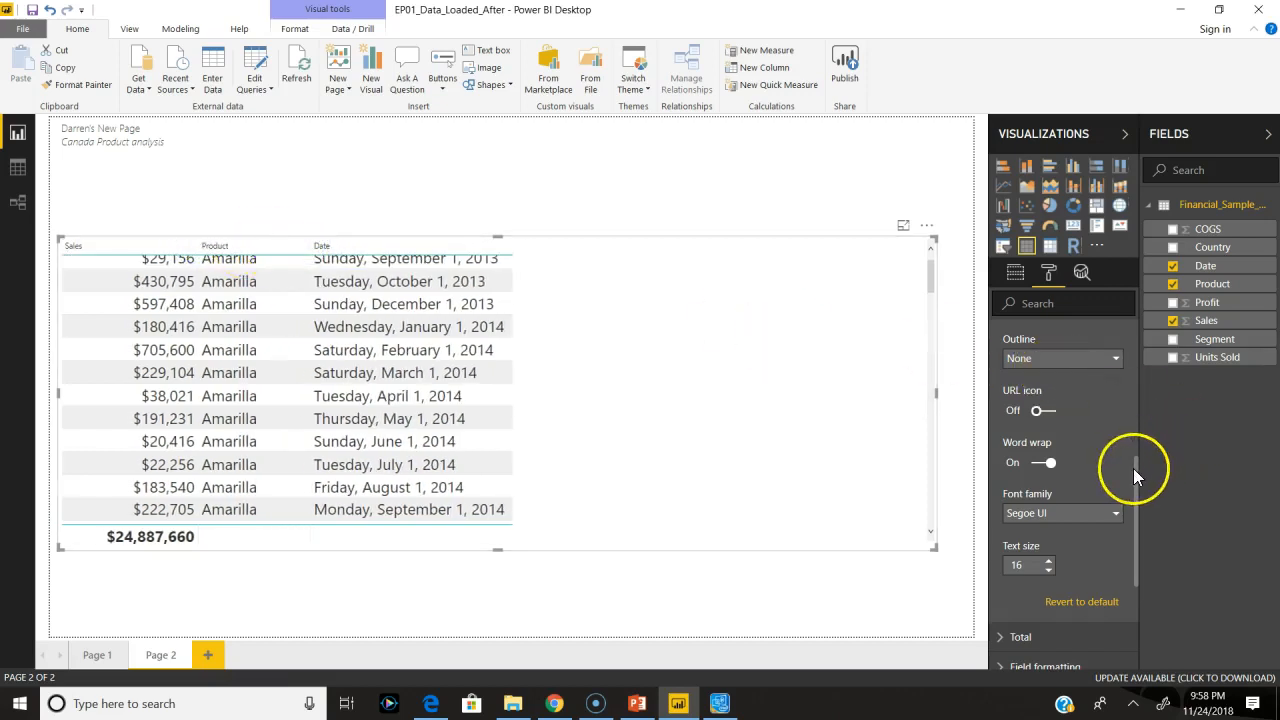
Set the text size of the table's column headers to 19
drag(1135, 470, 1131, 323)
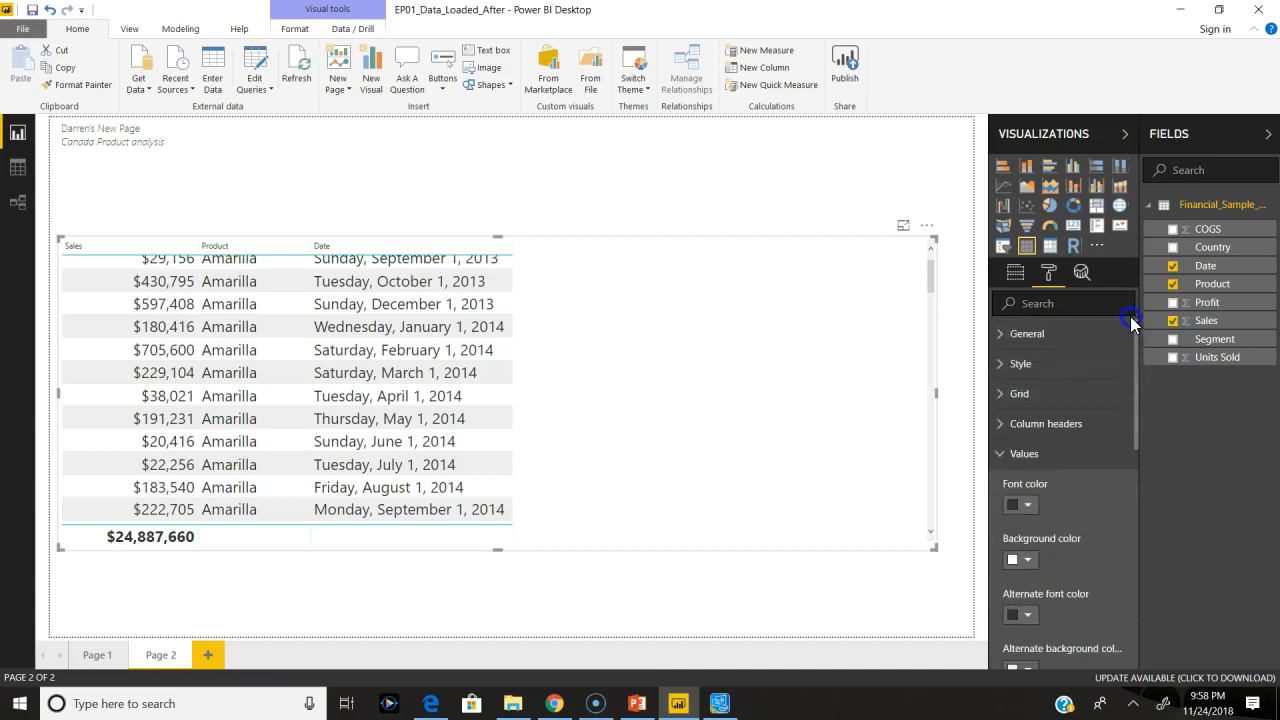
click(1042, 436)
drag(1147, 391, 1148, 483)
click(1050, 344)
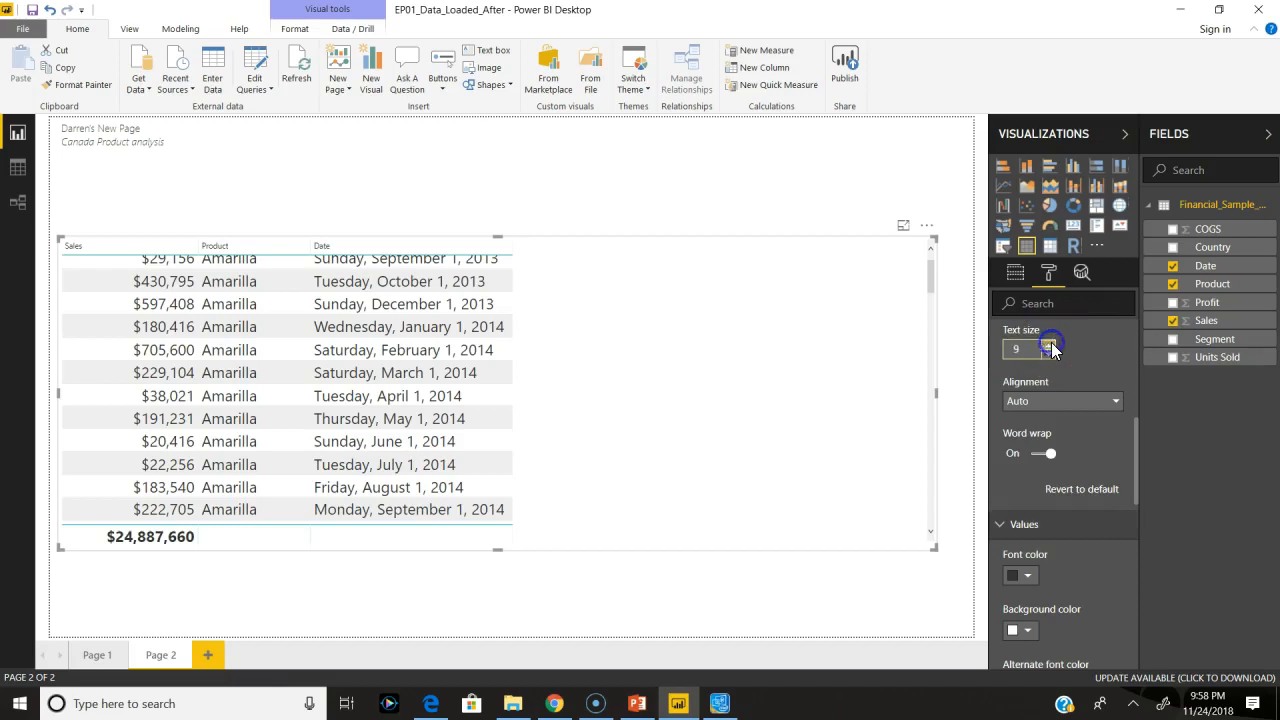
click(1050, 344)
click(1050, 344)
click(1050, 344)
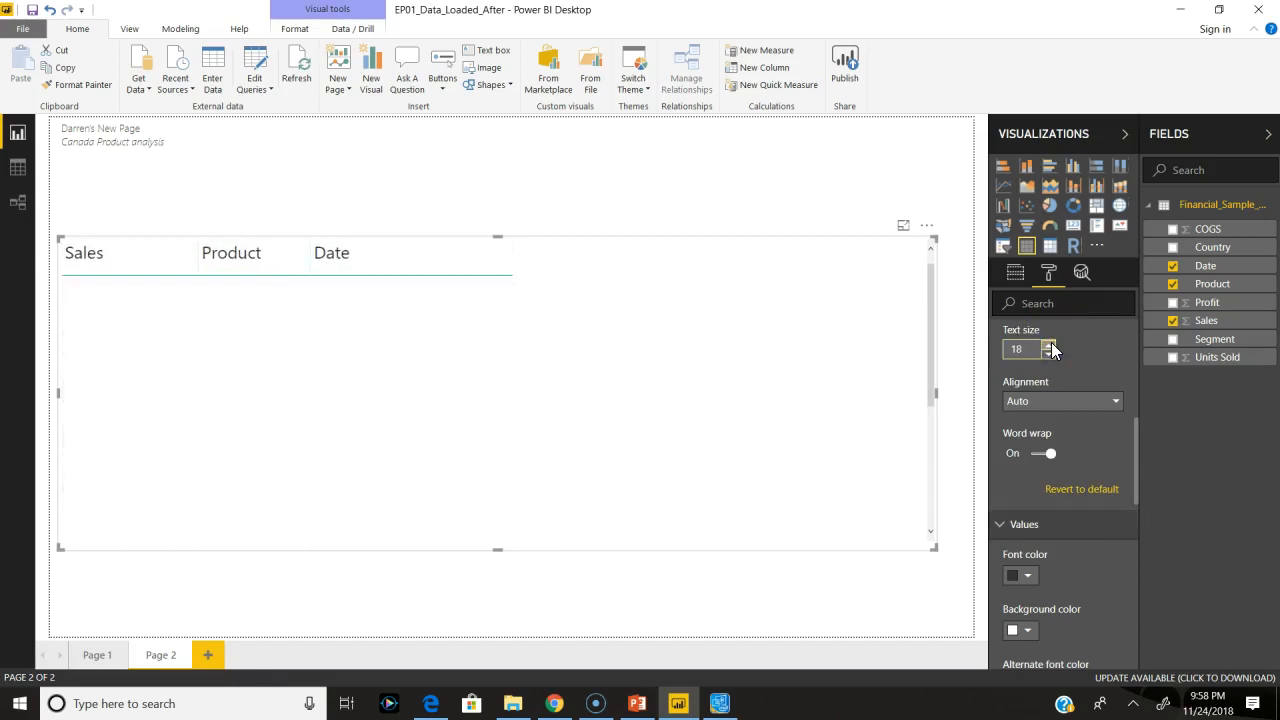
click(1050, 344)
click(1091, 370)
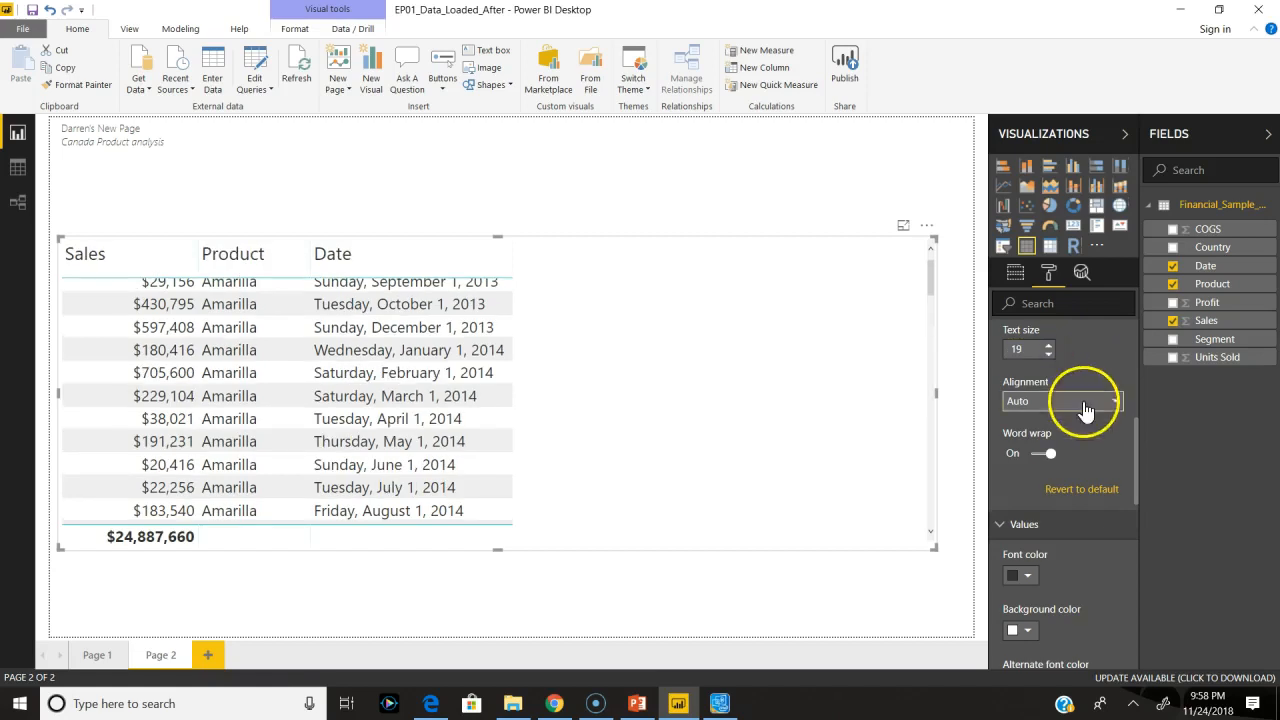
Center the table's column headers and change their font family to Cambria
click(1085, 401)
click(1071, 460)
drag(1138, 433, 1136, 380)
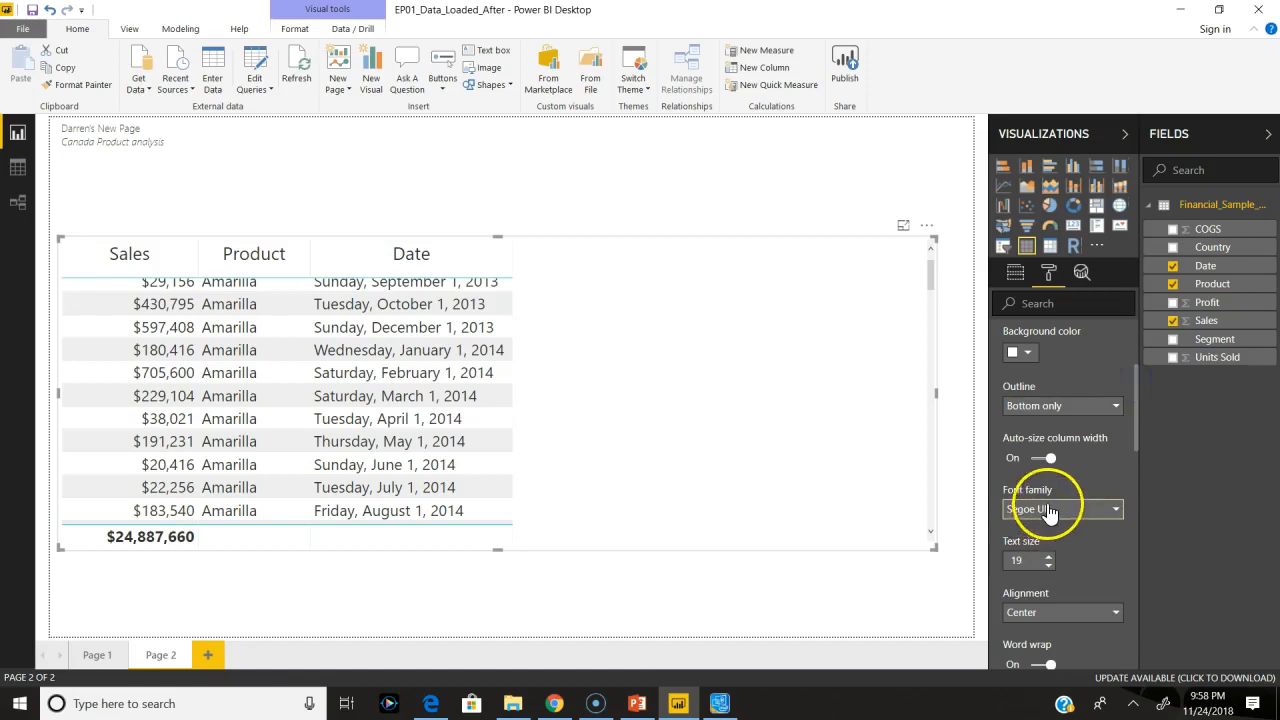
click(1094, 508)
click(1044, 318)
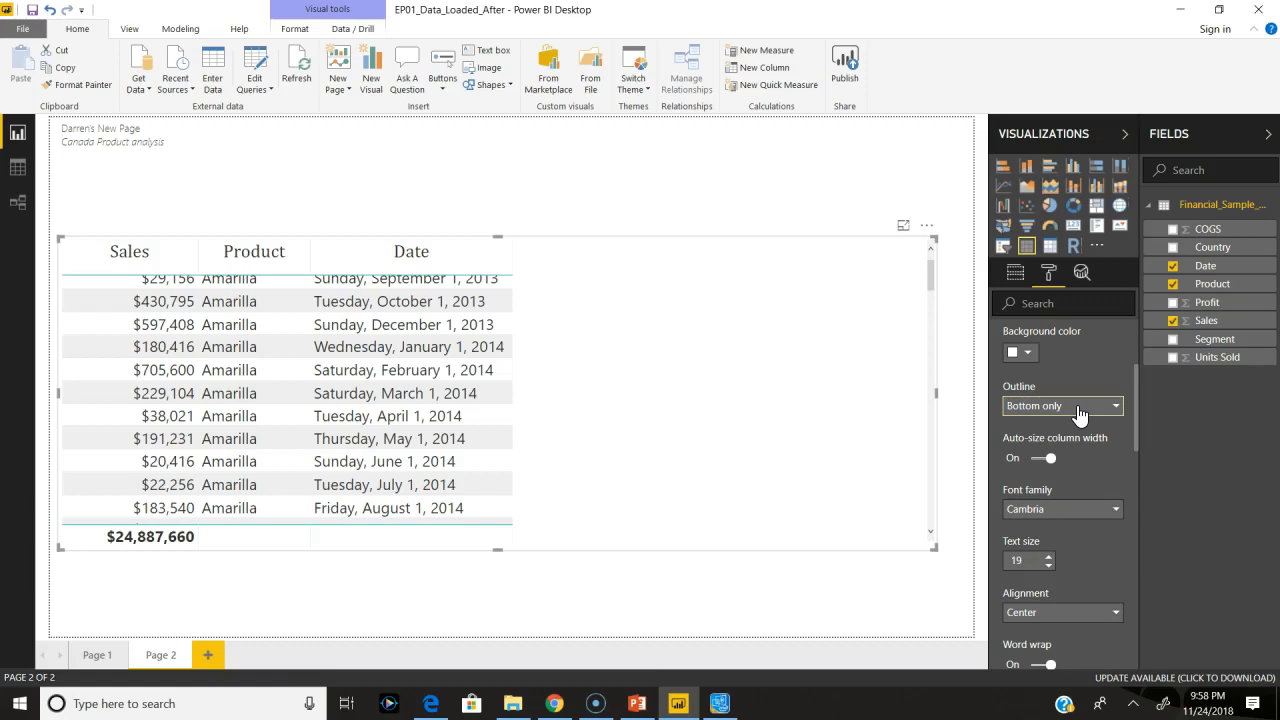
Extend the table visual upward to just below the heading text and narrow it to fit its three columns
click(933, 266)
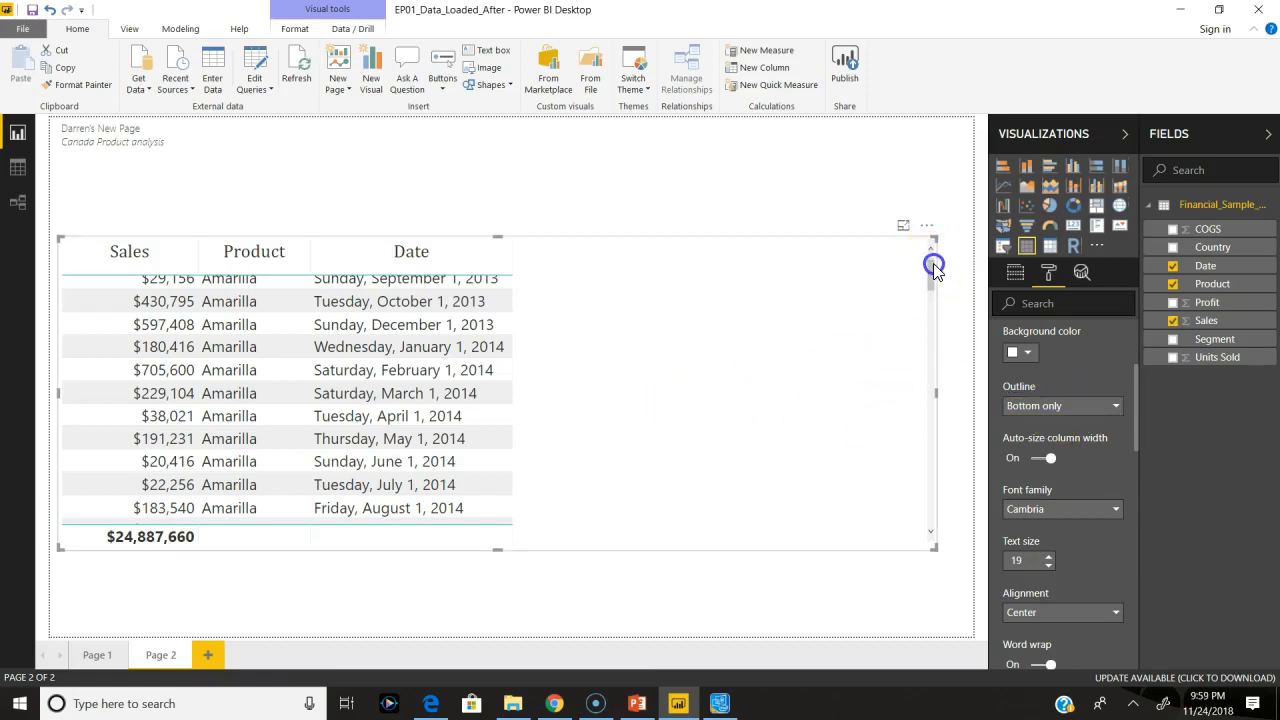
drag(933, 266, 929, 251)
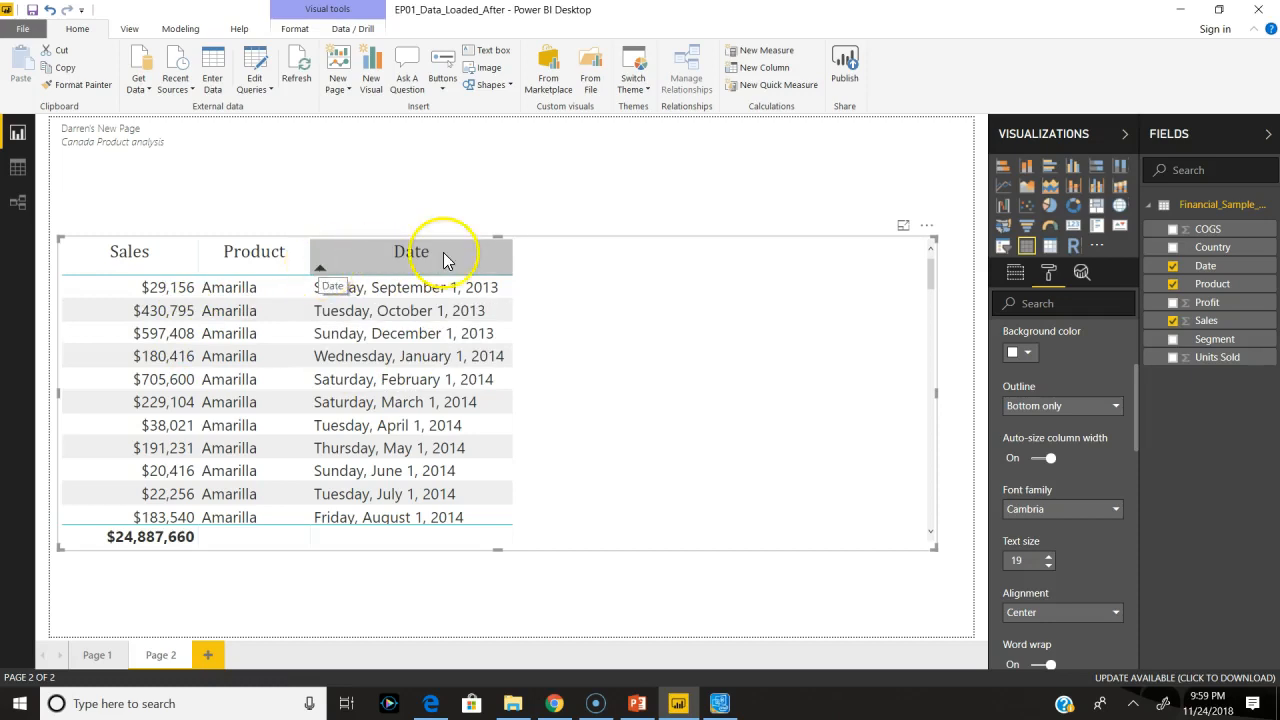
click(500, 230)
drag(502, 226, 500, 166)
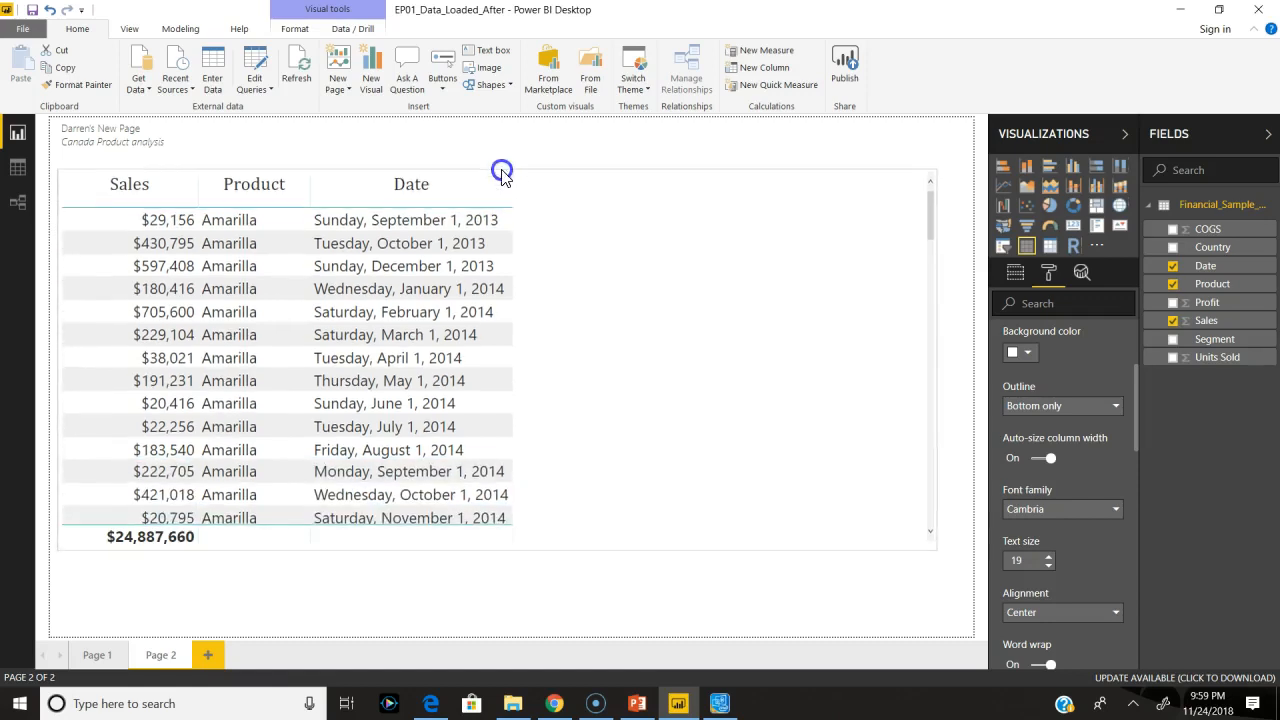
drag(938, 357, 565, 373)
click(565, 375)
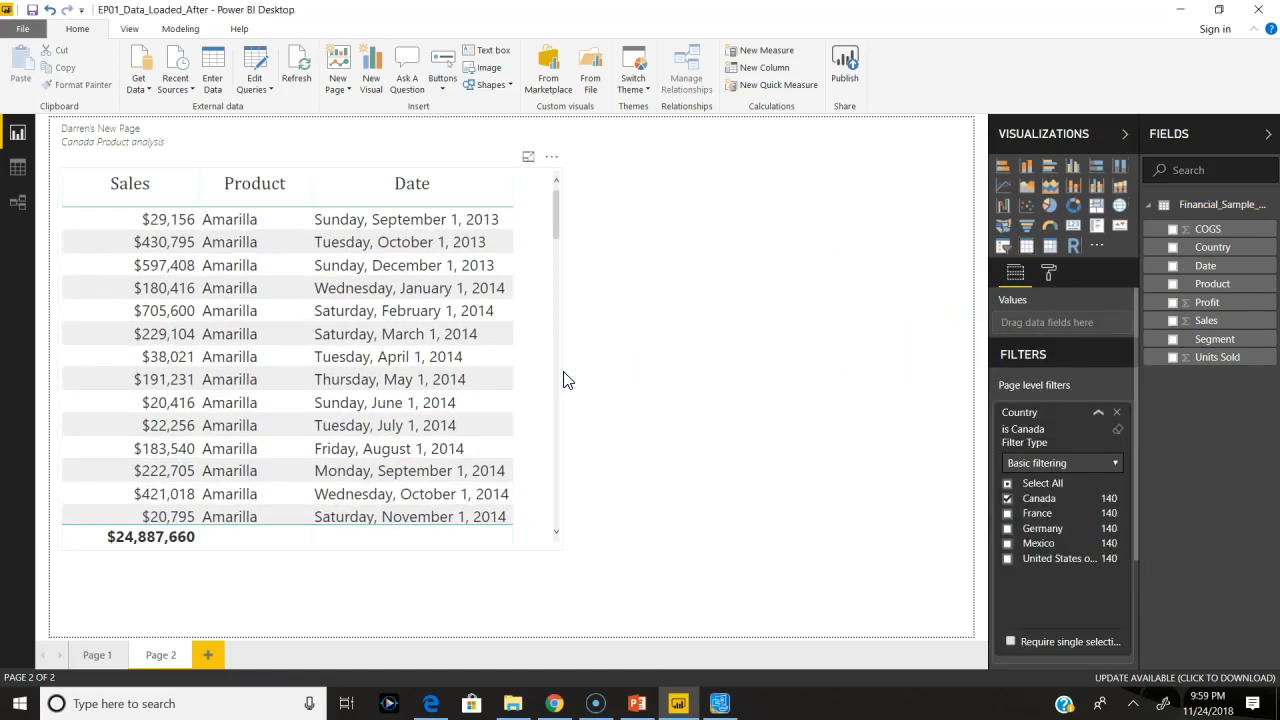
Convert the table visual into a matrix
click(534, 209)
click(539, 201)
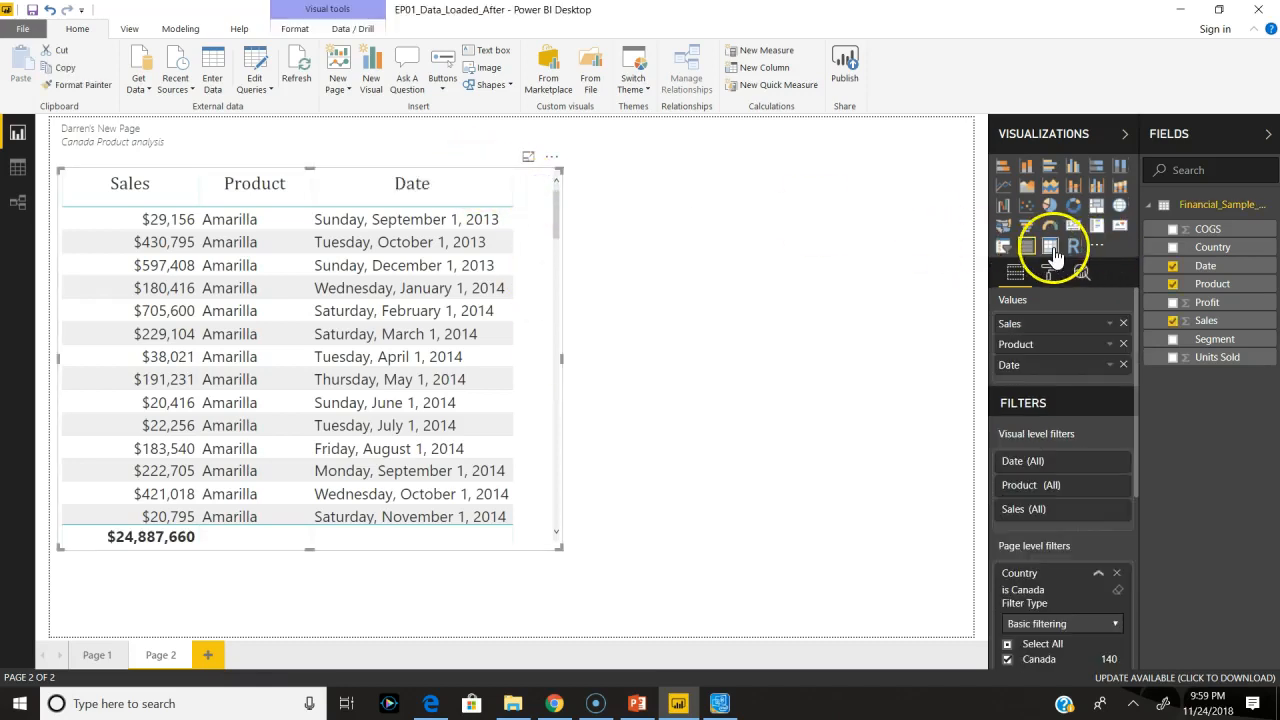
click(1052, 247)
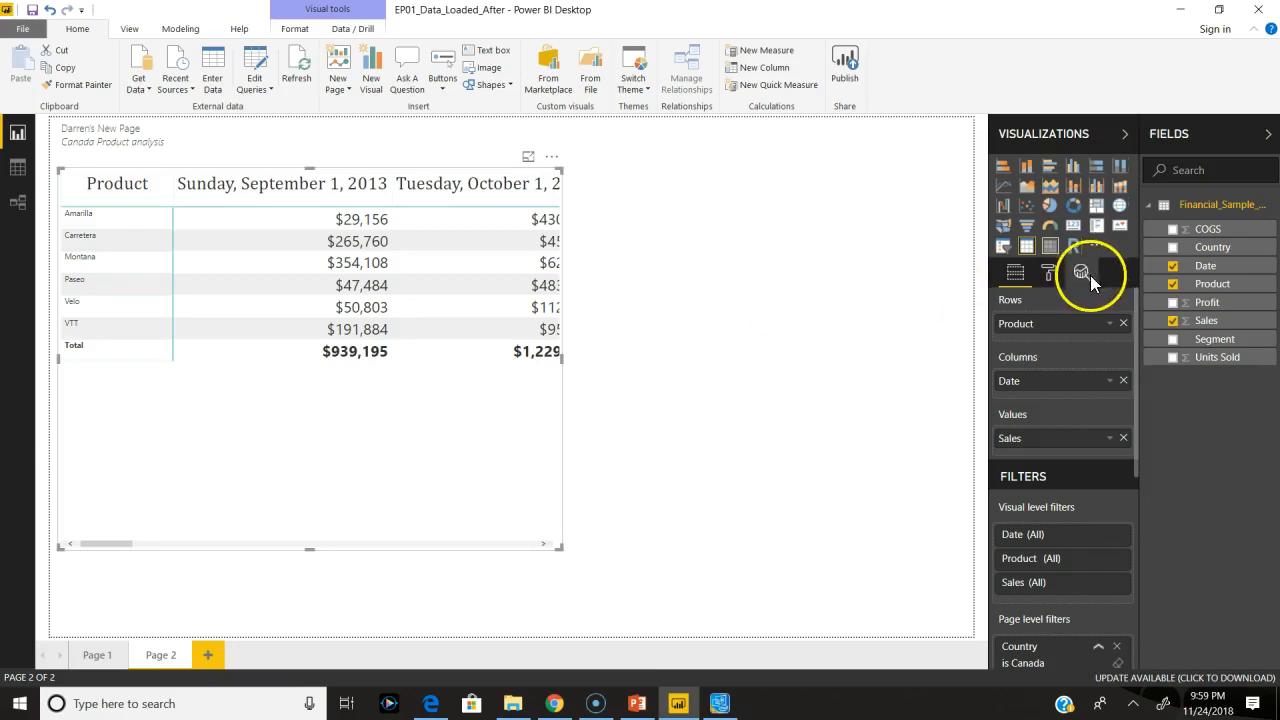
Set the text size of the matrix's row headers to 17
click(1048, 272)
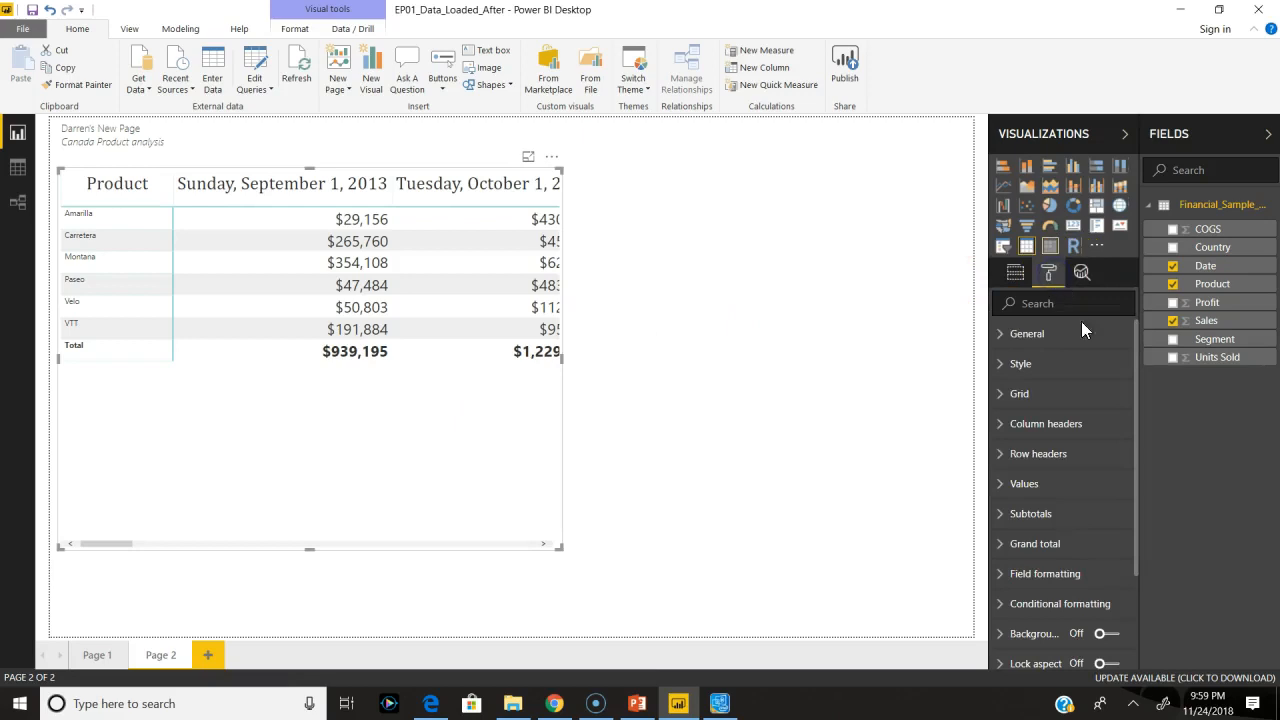
click(1008, 452)
drag(1135, 395, 1134, 543)
click(1050, 494)
click(1049, 493)
click(1049, 493)
click(1049, 493)
click(1049, 493)
click(1049, 493)
click(1049, 493)
click(1049, 493)
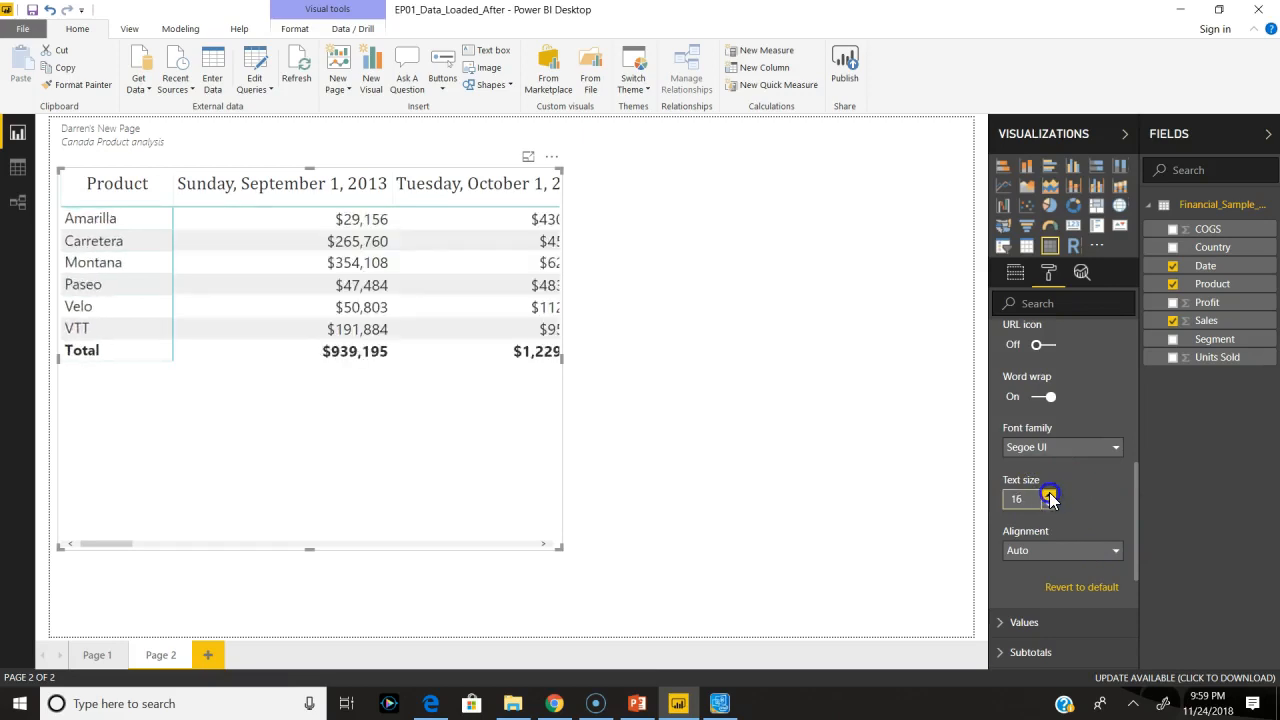
click(1049, 493)
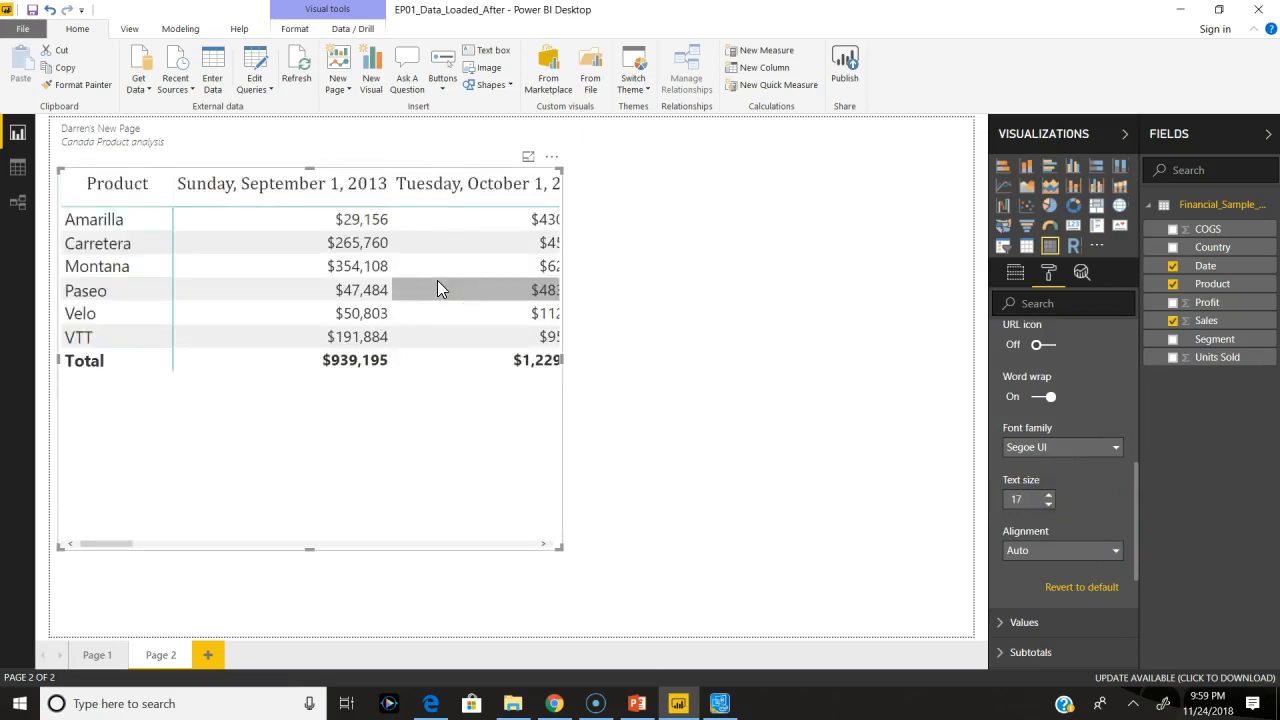
Change the display format of the Date column in the data table to March 2001 (MMMM yyyy)
click(357, 218)
click(322, 188)
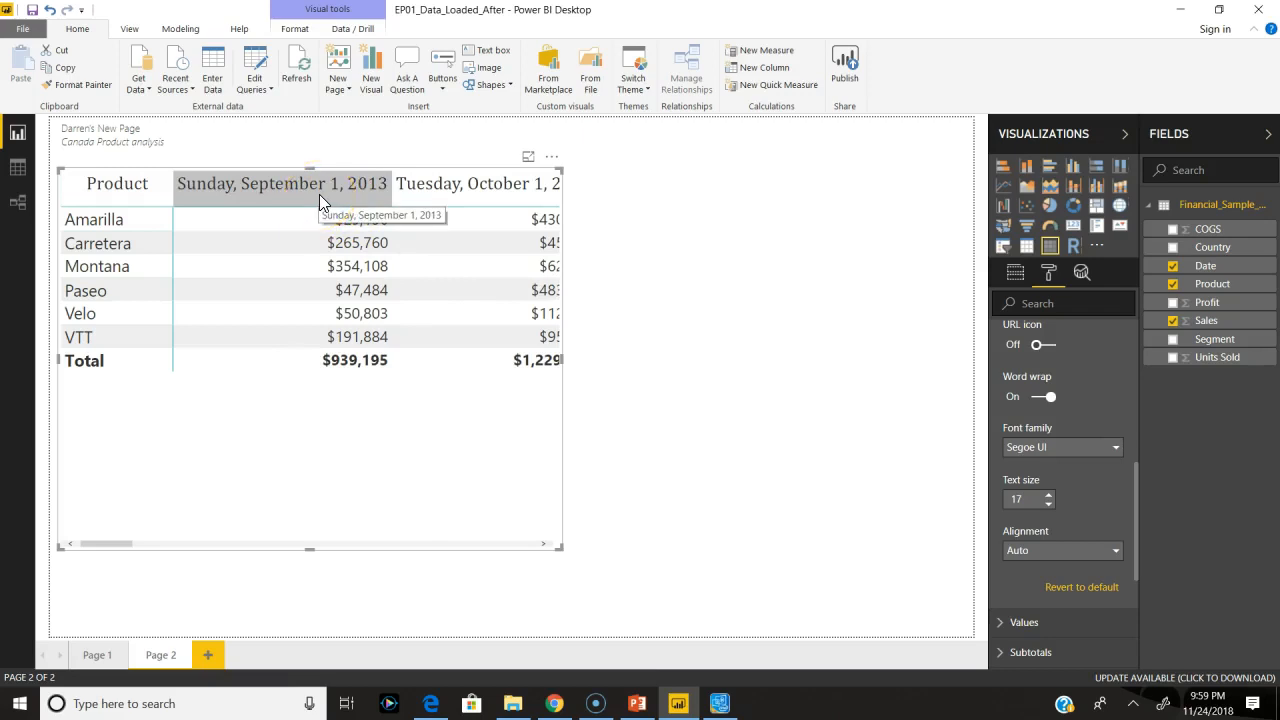
click(20, 170)
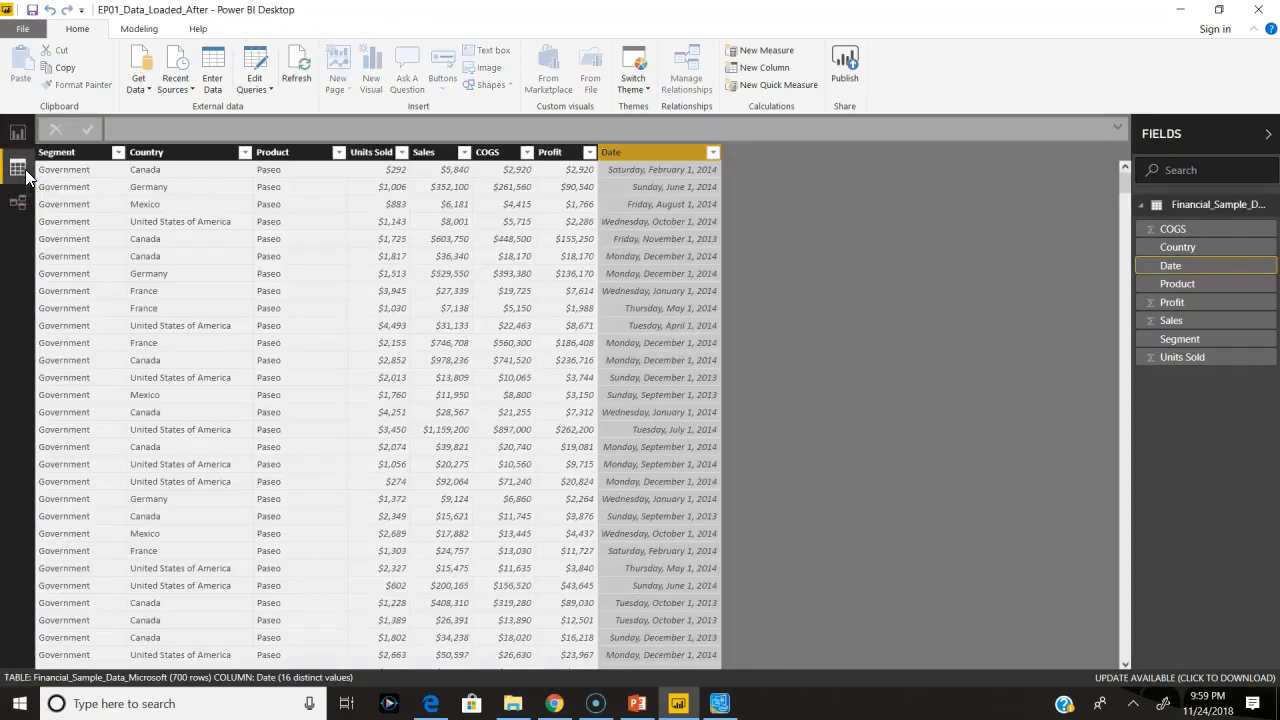
click(139, 28)
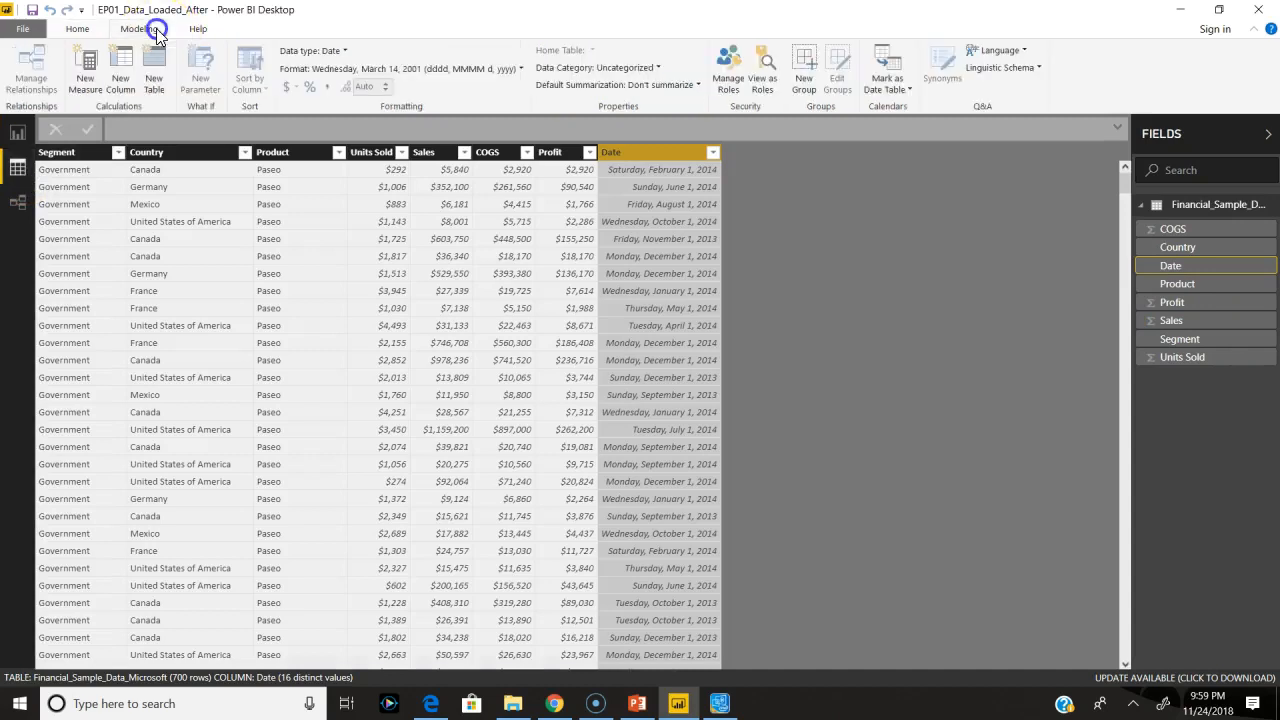
click(521, 68)
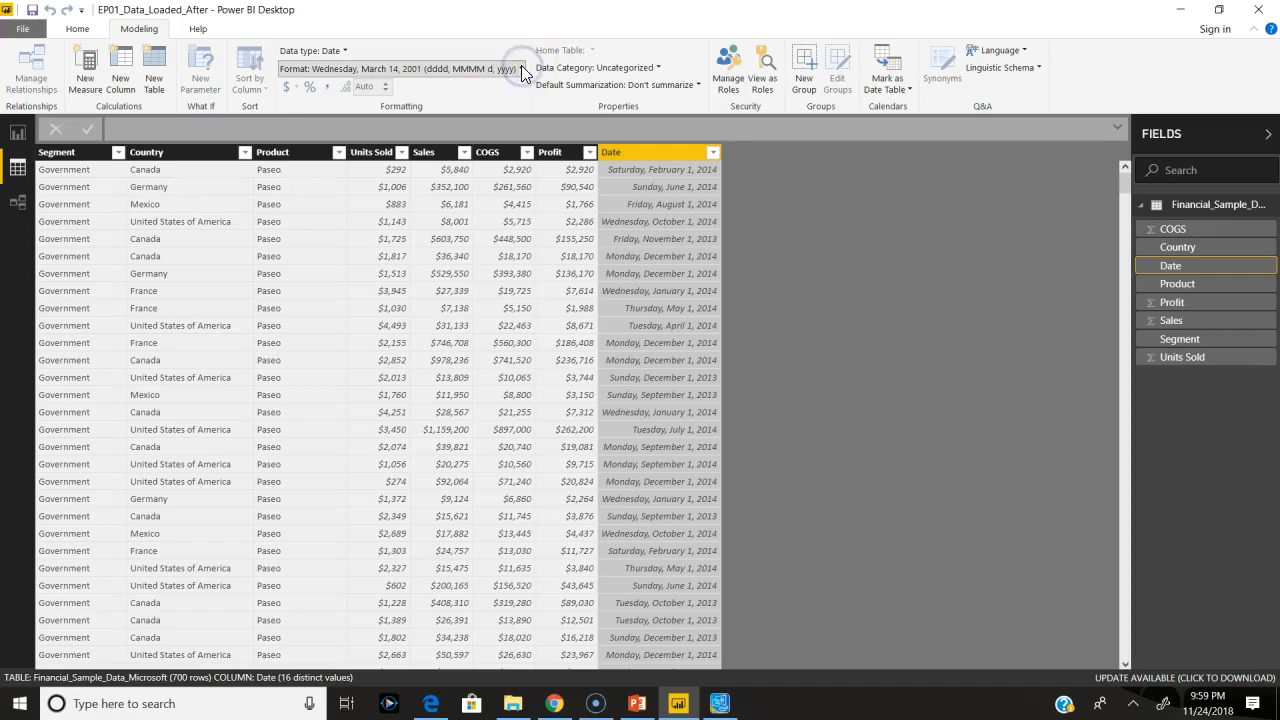
click(519, 70)
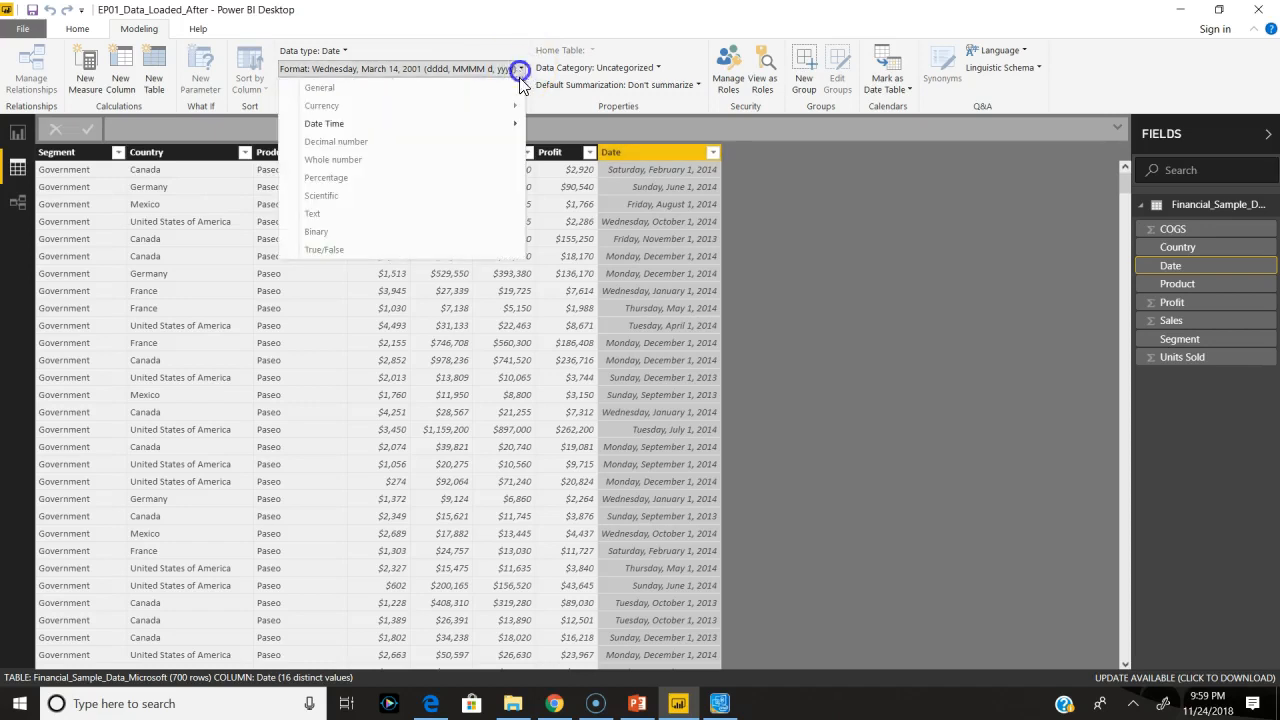
mouse_move(501, 128)
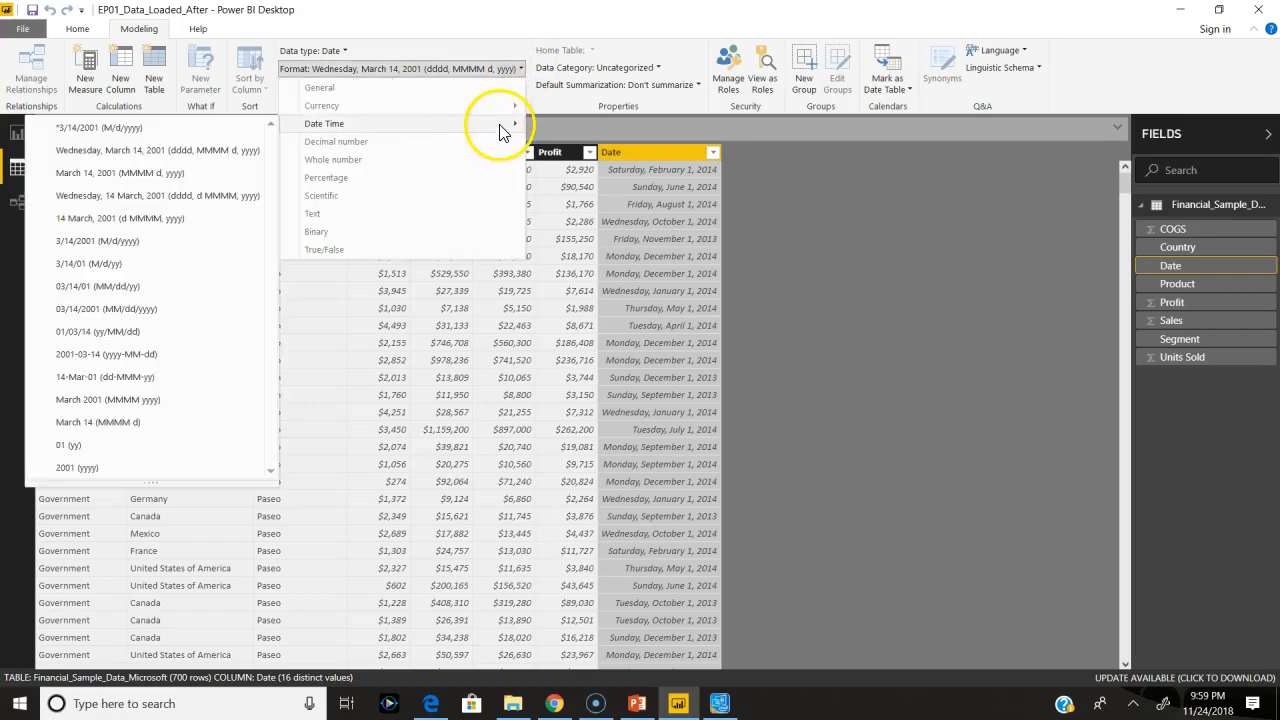
click(167, 401)
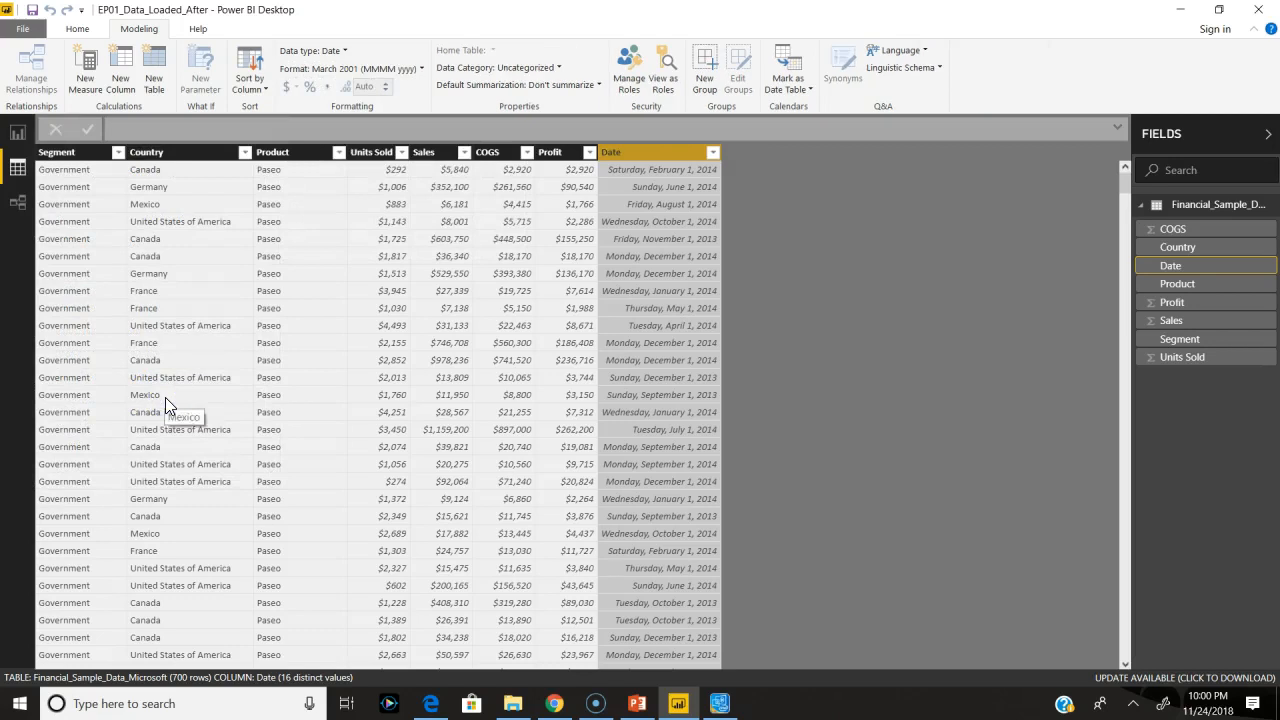
Return to the report page and look through the matrix's monthly sales columns up to the last one
click(18, 131)
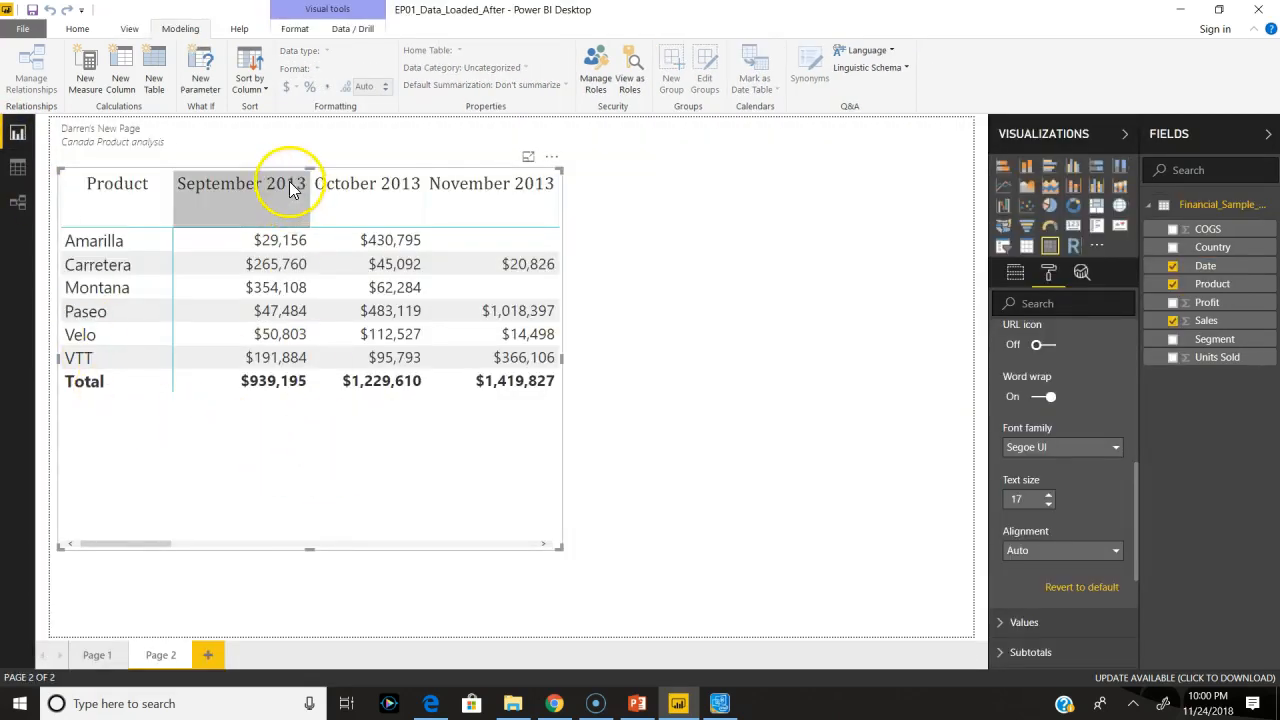
click(162, 547)
drag(162, 547, 546, 567)
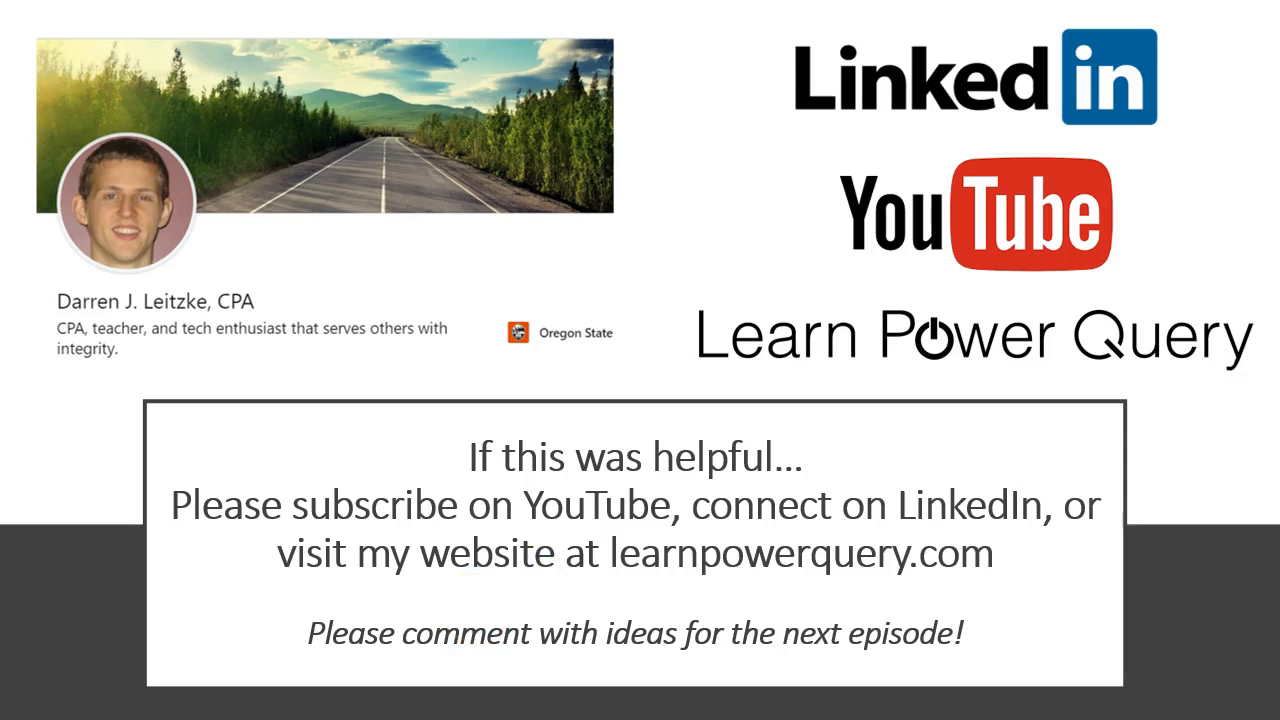